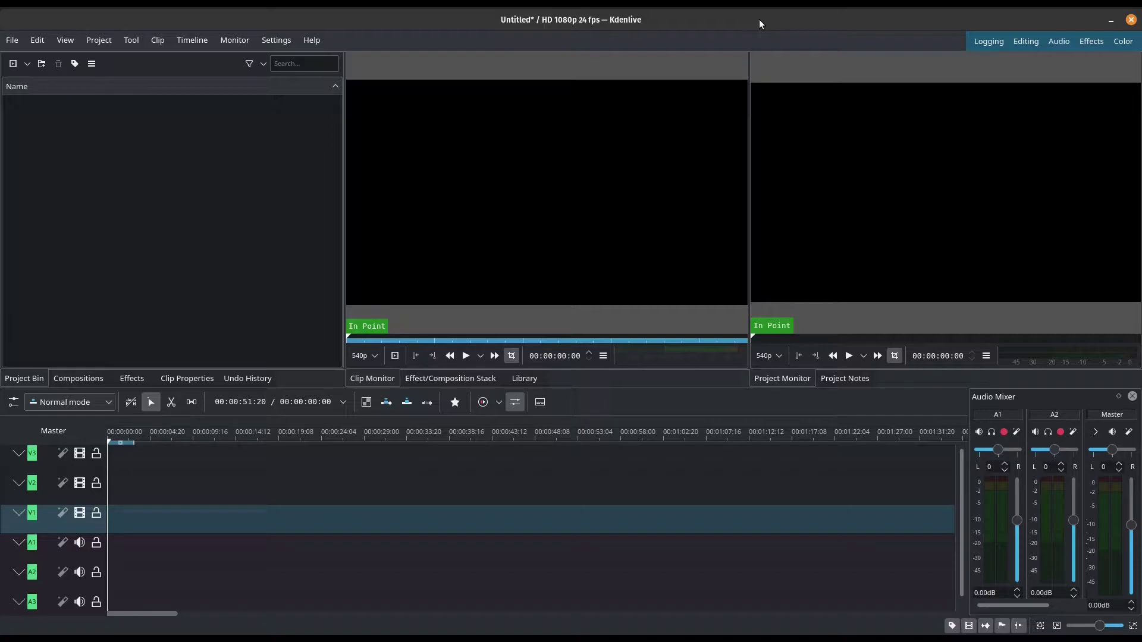
# - Check the Kdenlive version details from the Help menu, then close the window
pyautogui.click(319, 44)
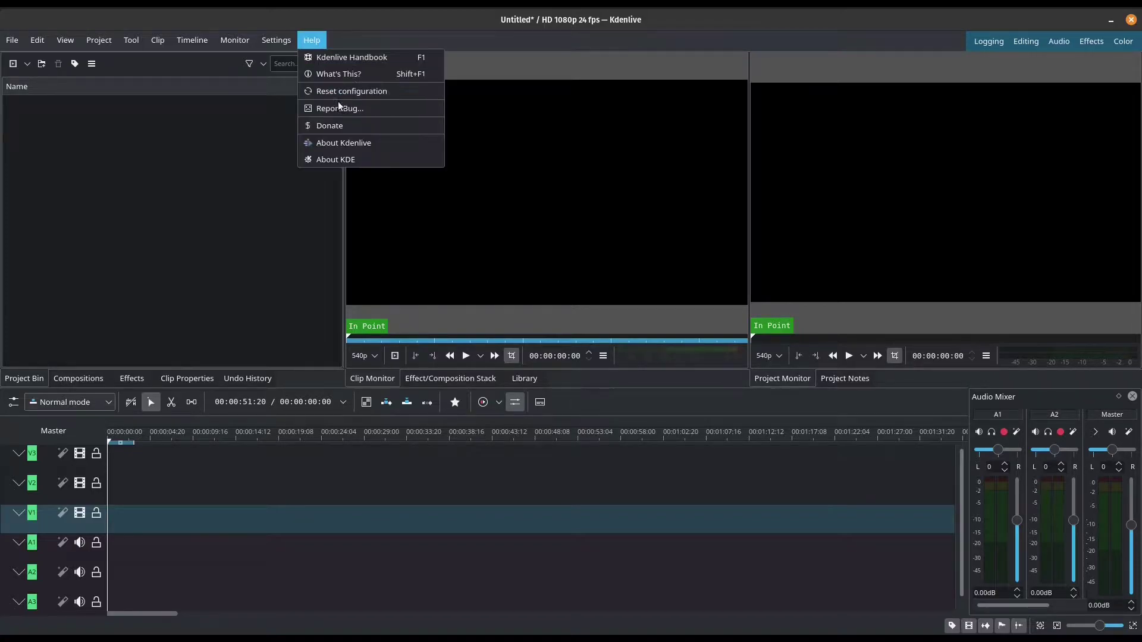
pyautogui.click(345, 144)
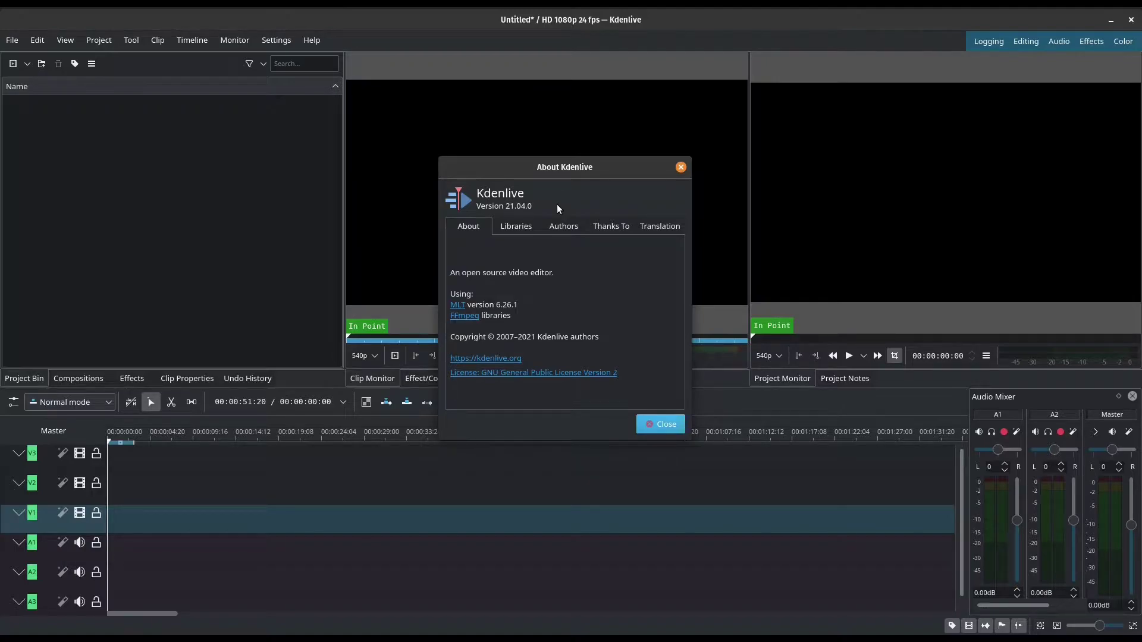
pyautogui.press('Escape')
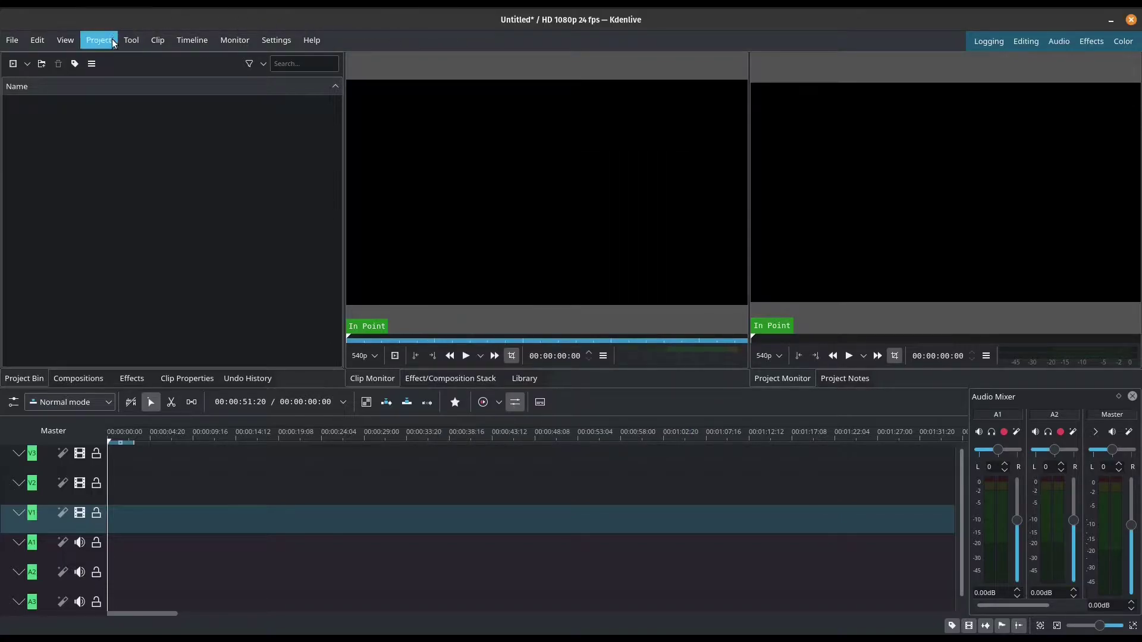
# - Choose the HD 1080p 24 fps profile (1920x1080, 24 fps) in Project Settings
pyautogui.click(111, 42)
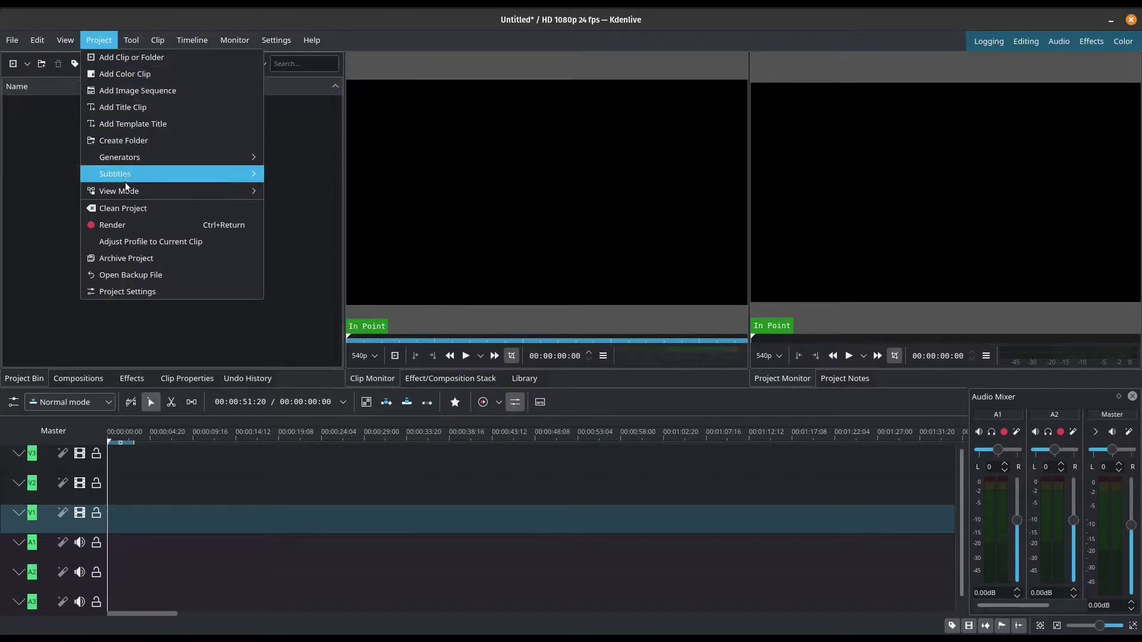
pyautogui.click(145, 245)
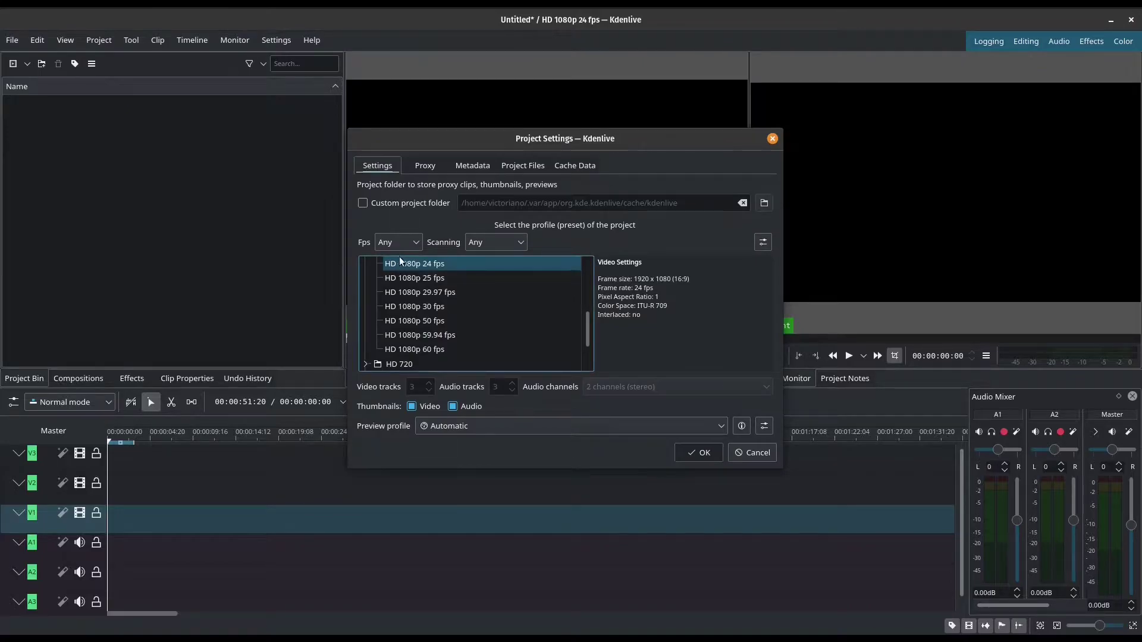
pyautogui.click(458, 264)
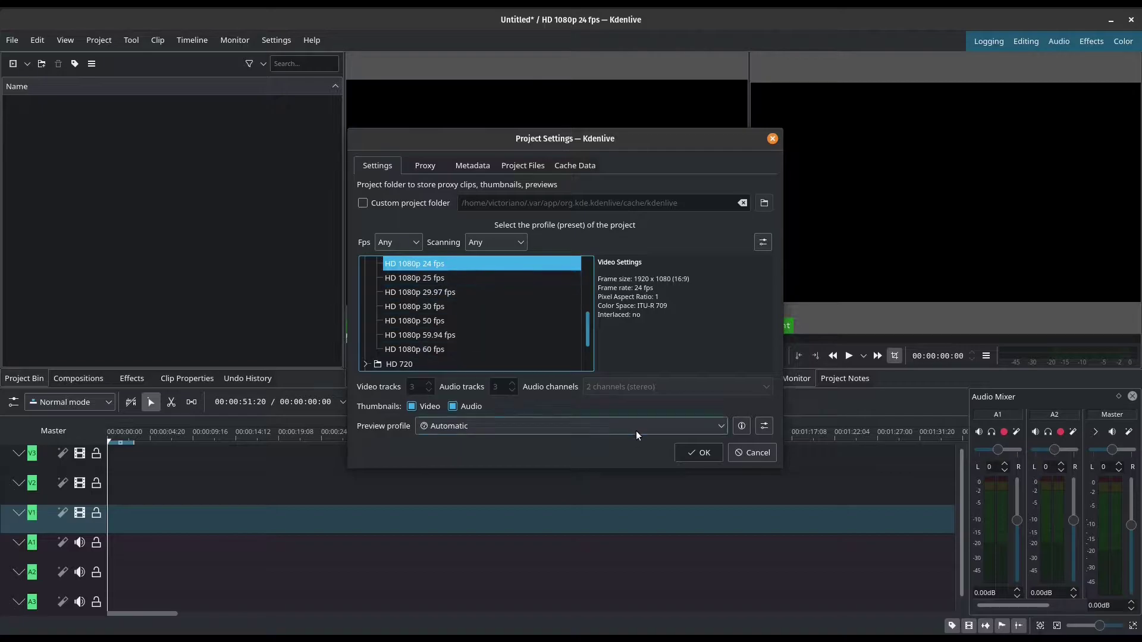
# - Apply the 1080p 24 fps profile and drag Pexels Videos 2818546.mp4 from Downloads into the project bin
pyautogui.click(699, 453)
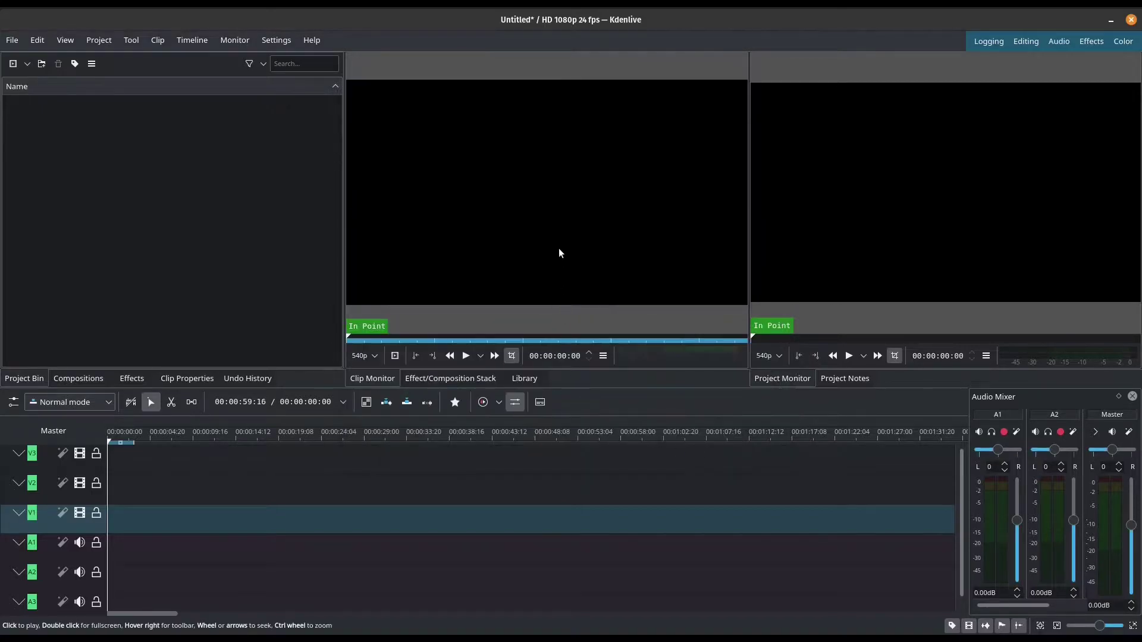
pyautogui.hotkey('alt', 'Tab')
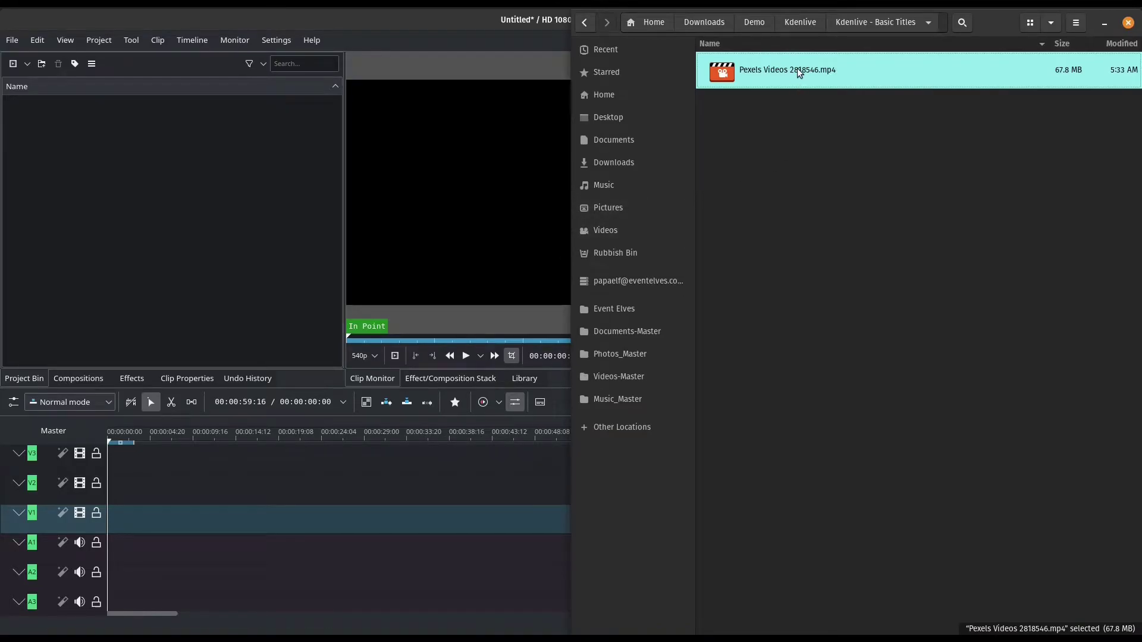
pyautogui.moveTo(795, 110); pyautogui.dragTo(226, 138)
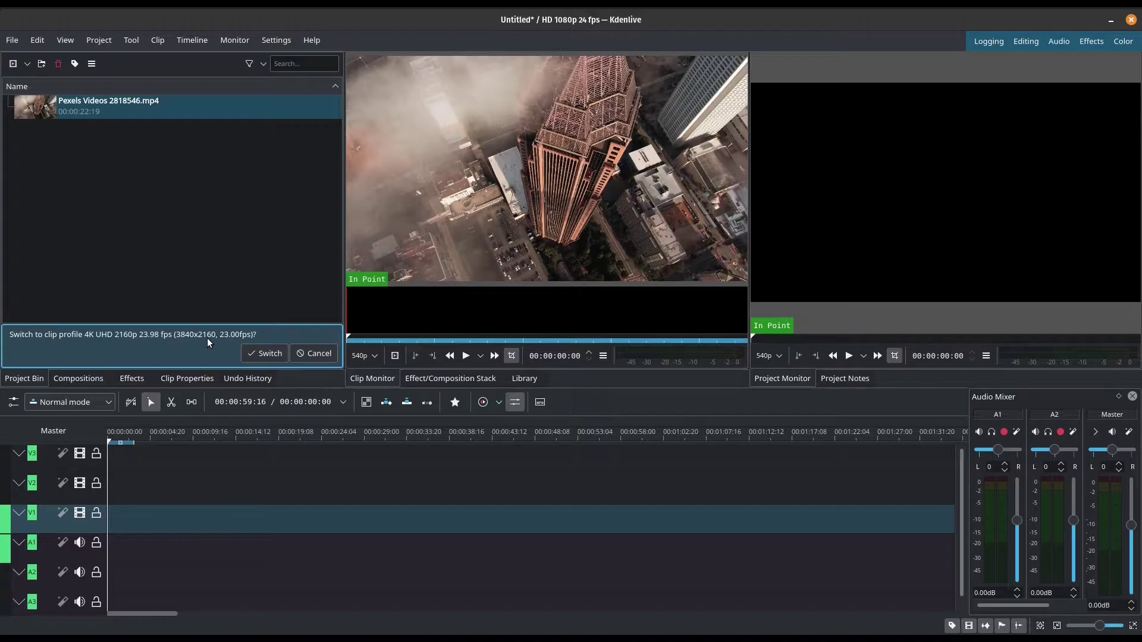
# - Decline the 4K UHD profile switch, use the Editing layout with taller monitors, and preview the clip to 00:00:04:20
pyautogui.click(301, 355)
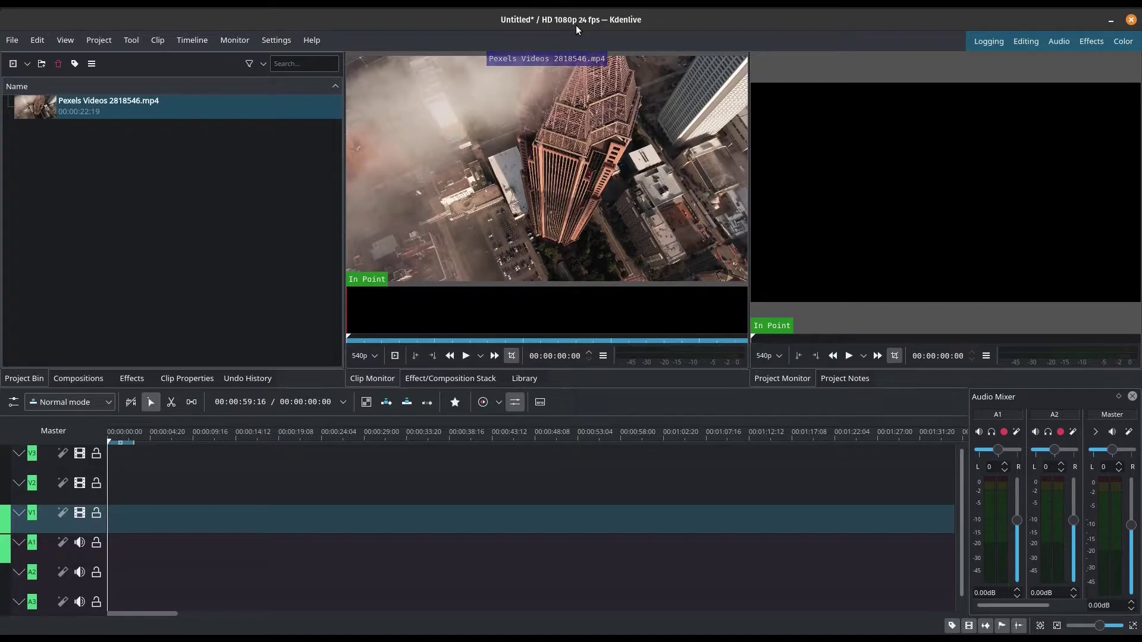
pyautogui.click(1022, 42)
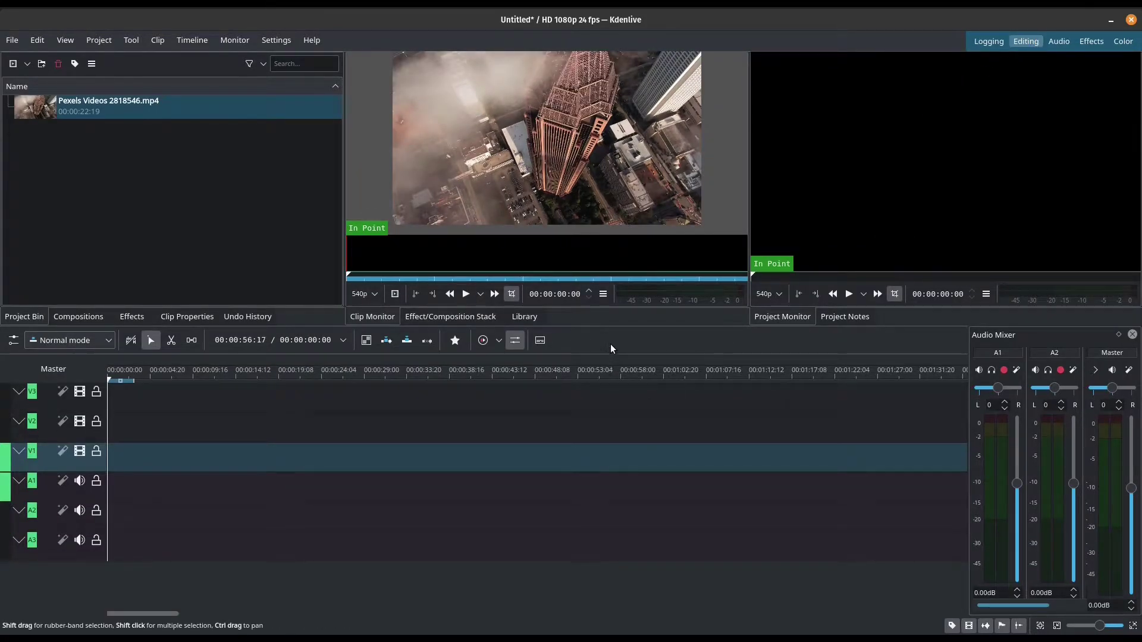
pyautogui.moveTo(676, 155)
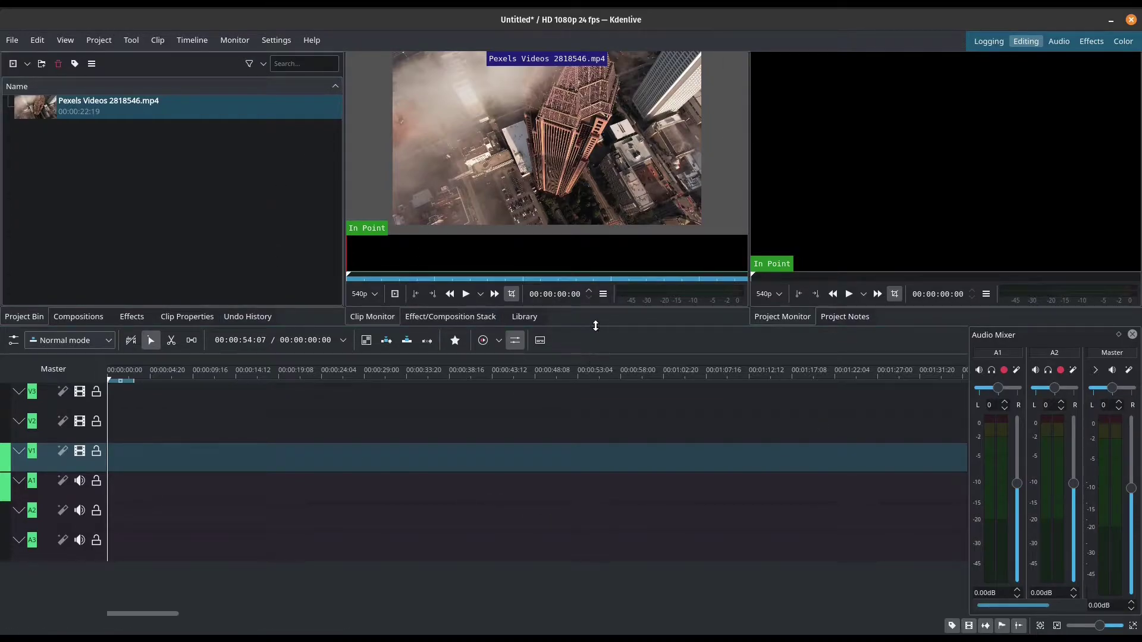
pyautogui.moveTo(596, 326); pyautogui.dragTo(594, 379)
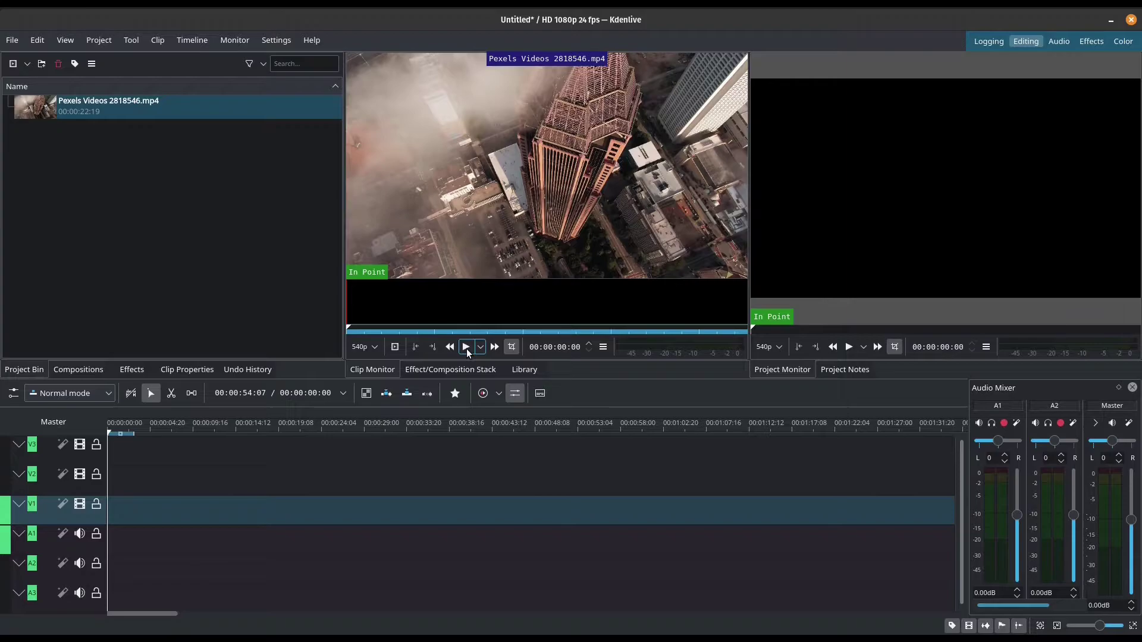
pyautogui.click(466, 347)
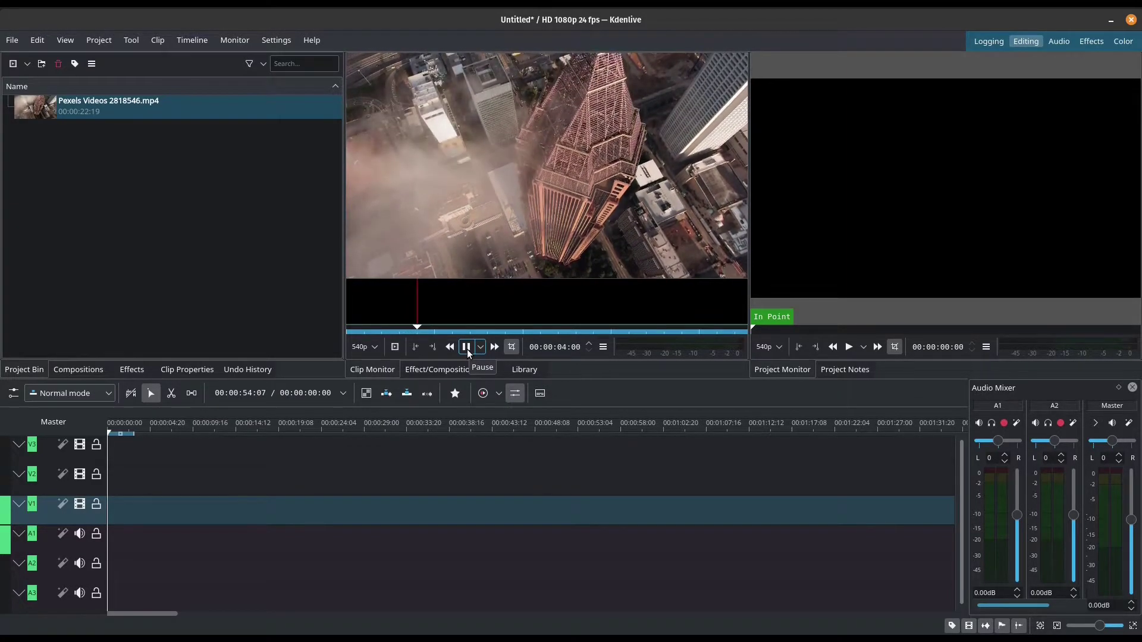
pyautogui.click(467, 347)
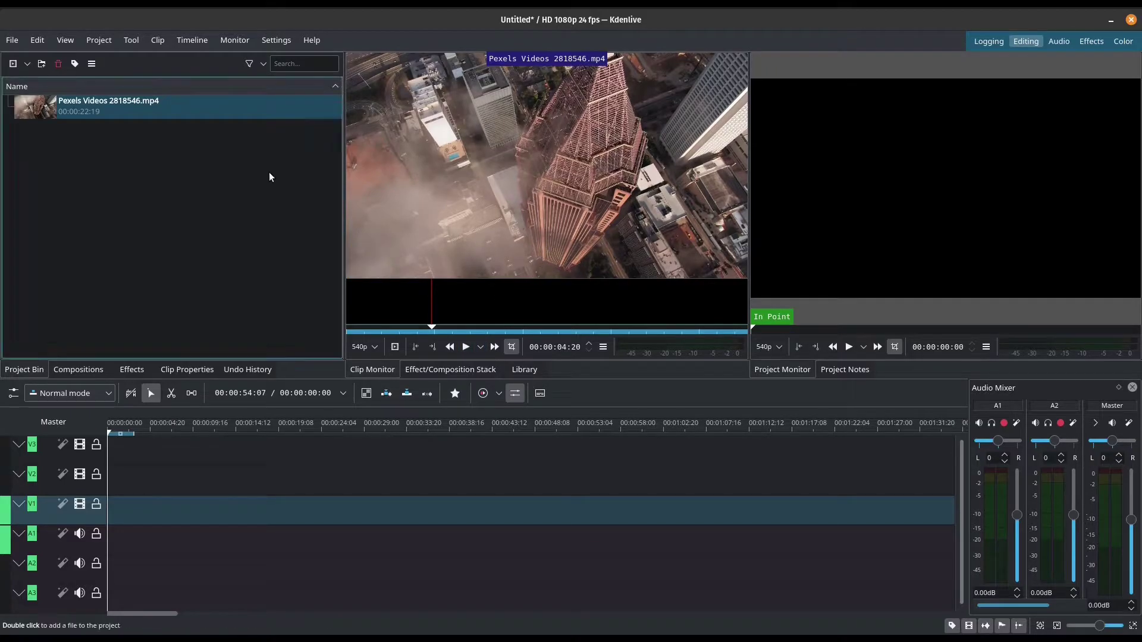
# - Place the Pexels clip at 00:00 on V1 and its audio track, play it, and park near 00:00:01:07
pyautogui.moveTo(188, 106); pyautogui.dragTo(105, 525)
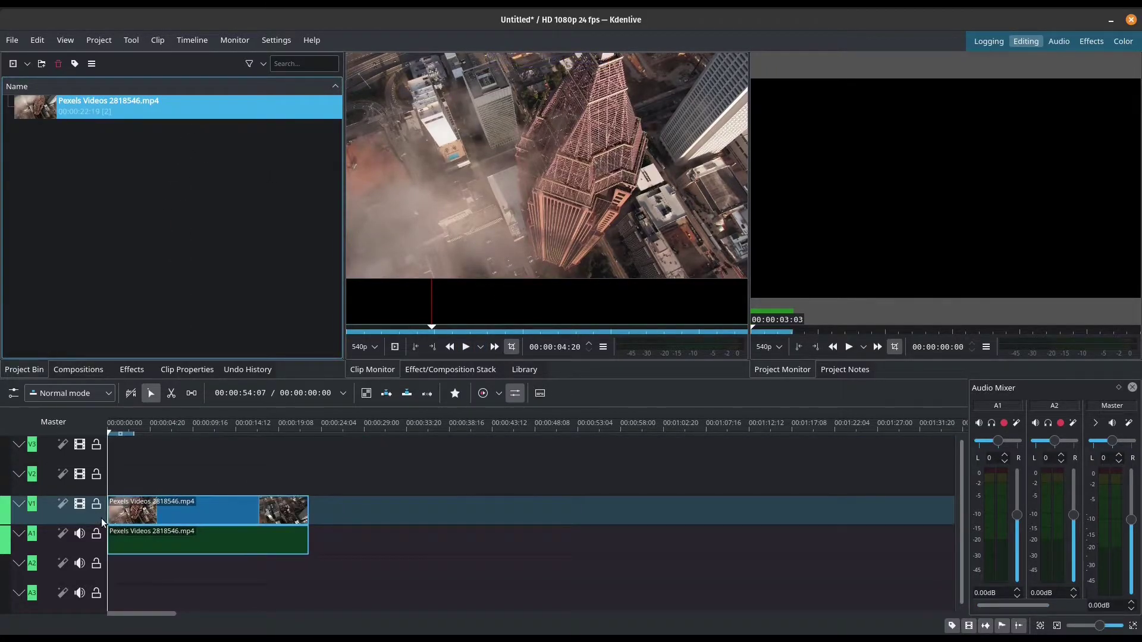
pyautogui.click(161, 498)
pyautogui.click(198, 463)
pyautogui.press('space')
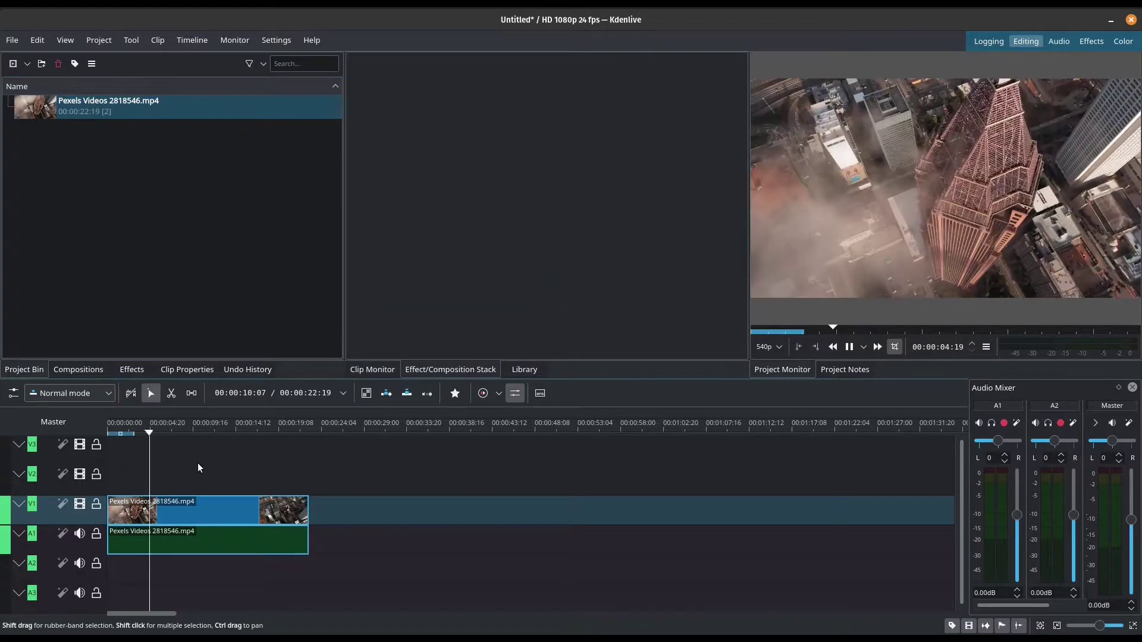
pyautogui.press('space')
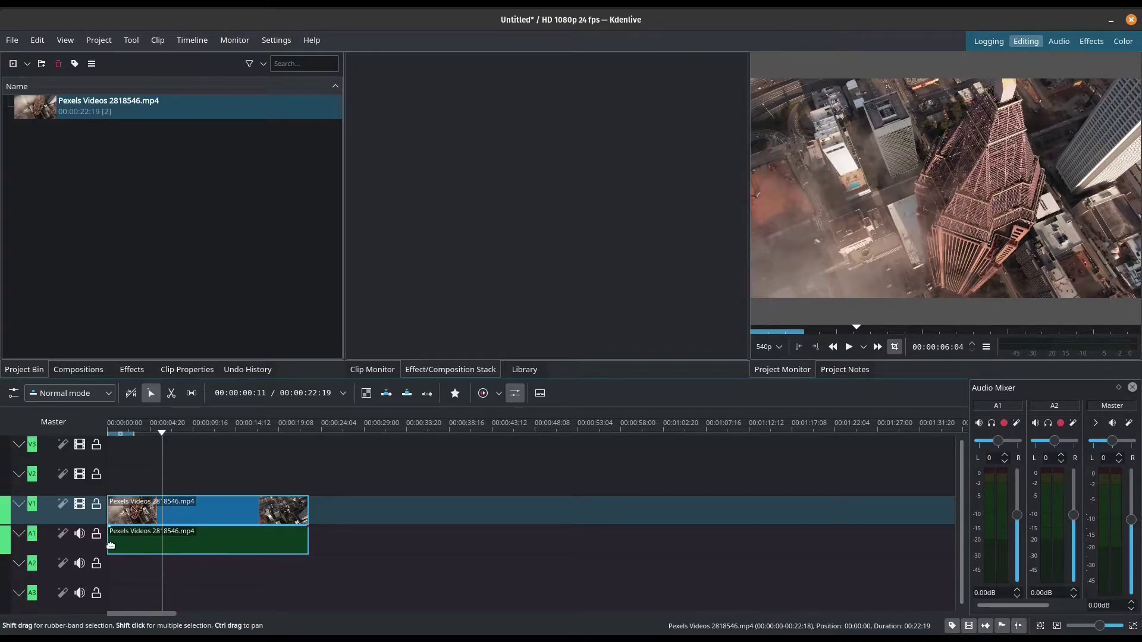
pyautogui.click(118, 423)
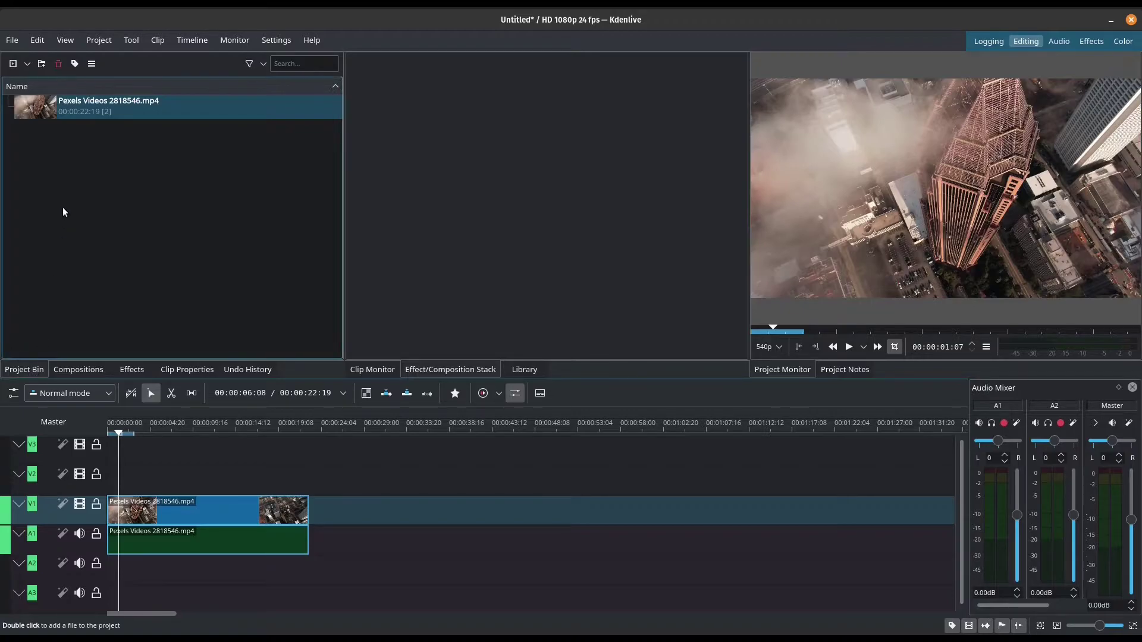
# - Choose Add Title Clip from the Project Bin's add-clip dropdown
pyautogui.click(27, 64)
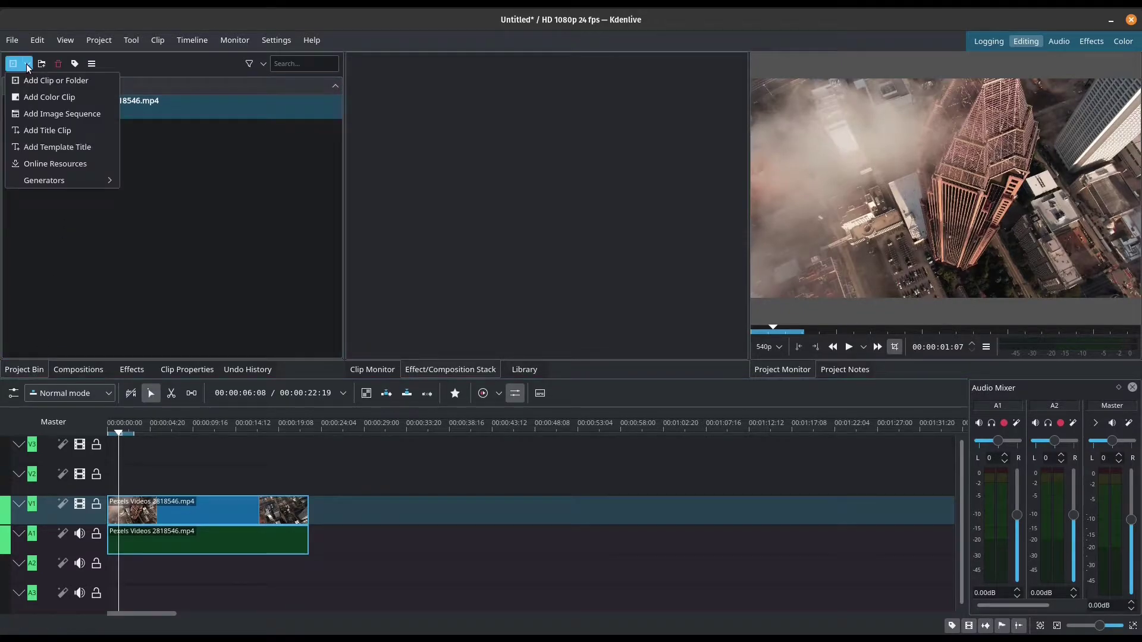
pyautogui.click(47, 133)
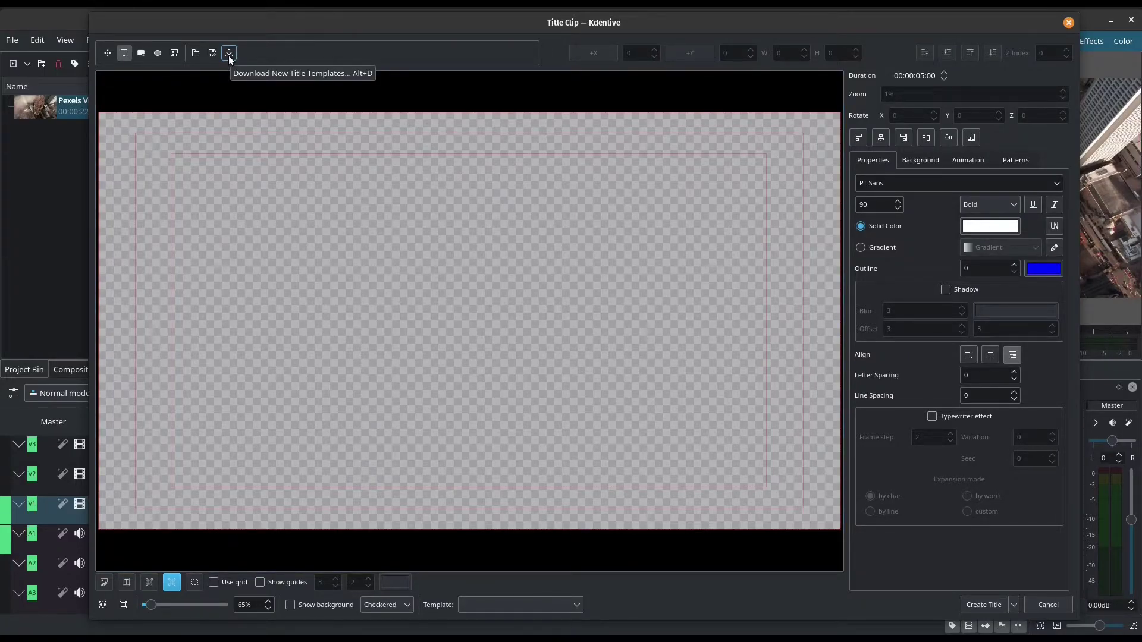
pyautogui.click(228, 53)
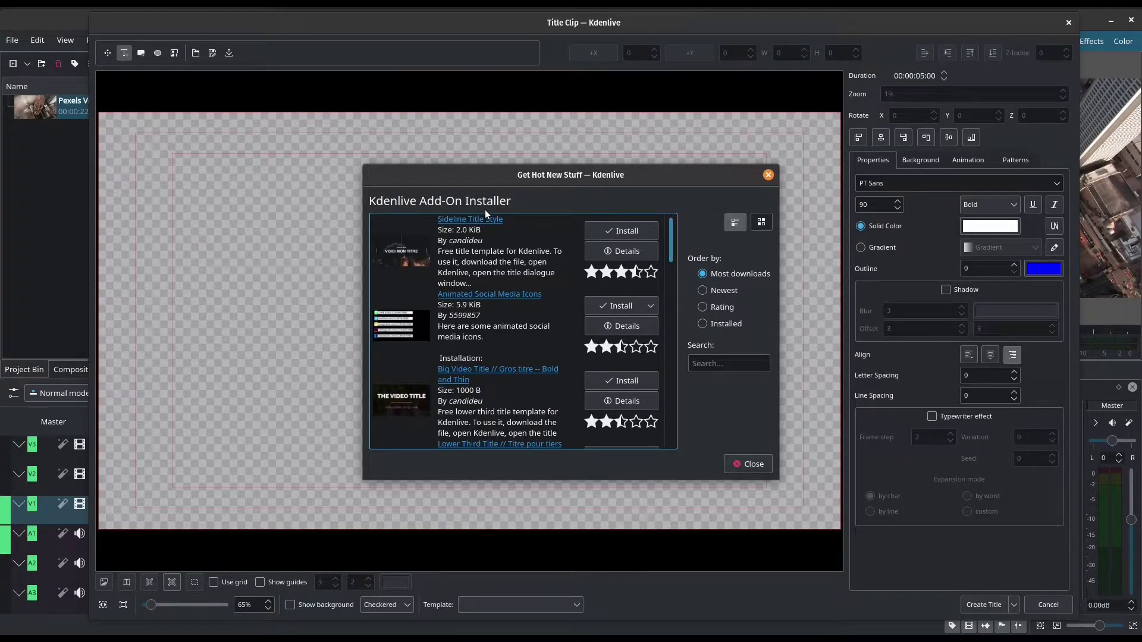
pyautogui.scroll(-1, 494, 326)
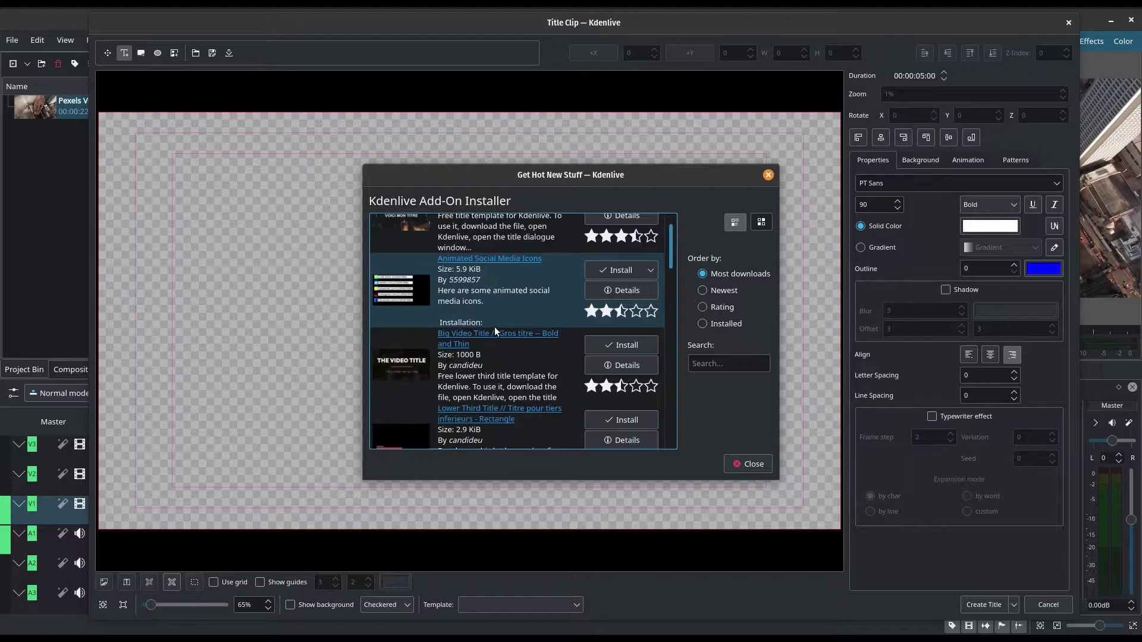
pyautogui.scroll(-6, 494, 326)
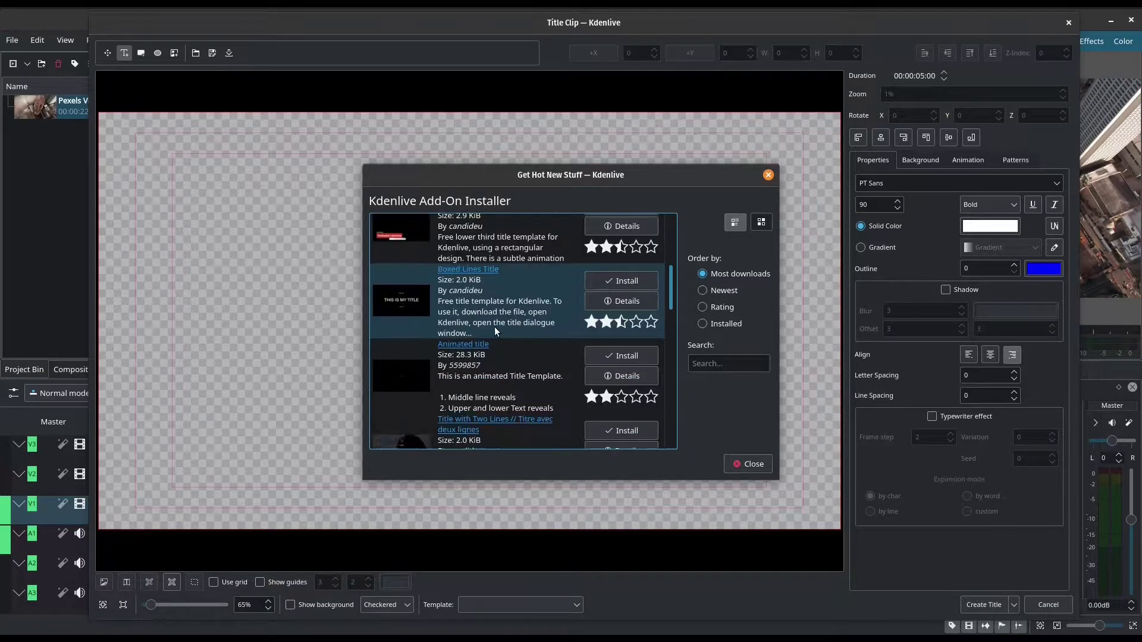
pyautogui.scroll(7, 495, 327)
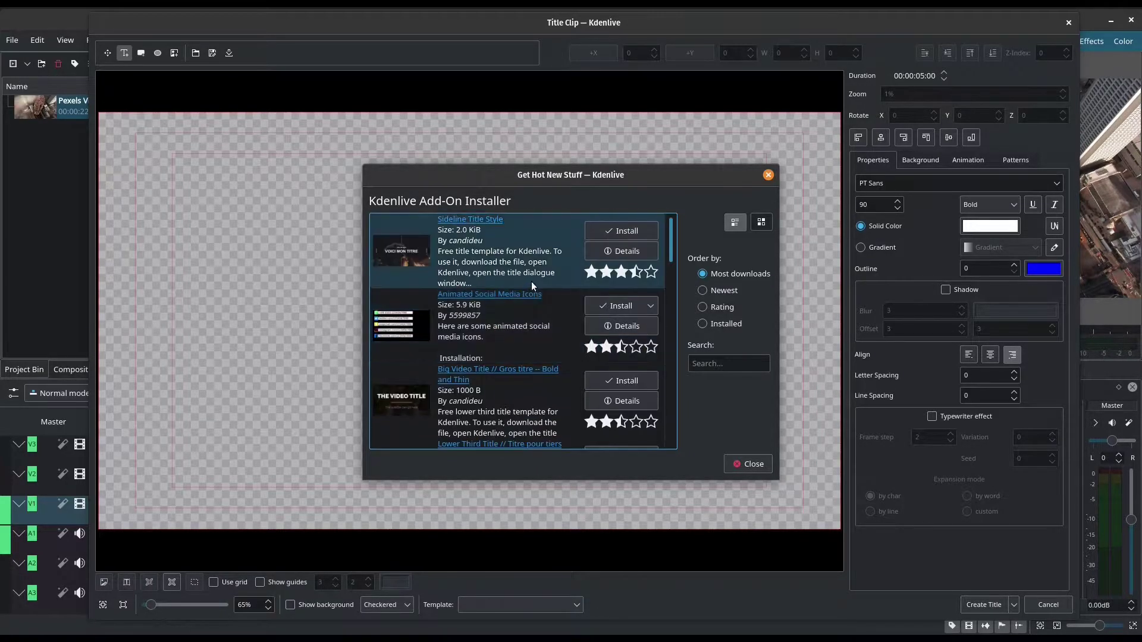
# - Add a bold white 'ATLANTA' text item near the centre of the title canvas
pyautogui.click(768, 175)
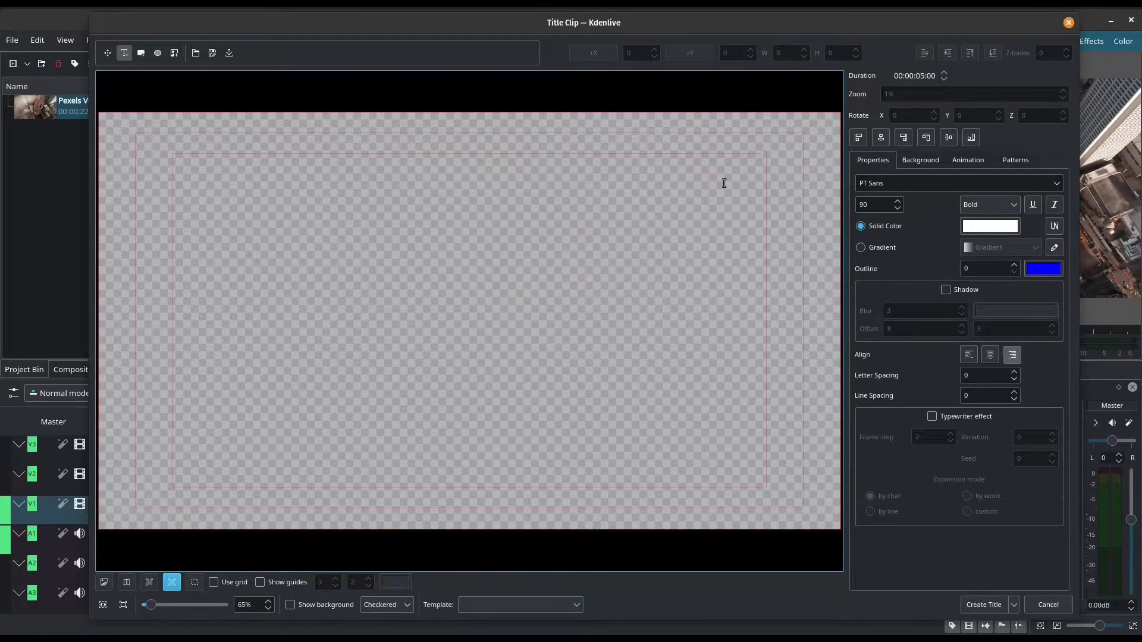
pyautogui.click(124, 54)
pyautogui.click(401, 310)
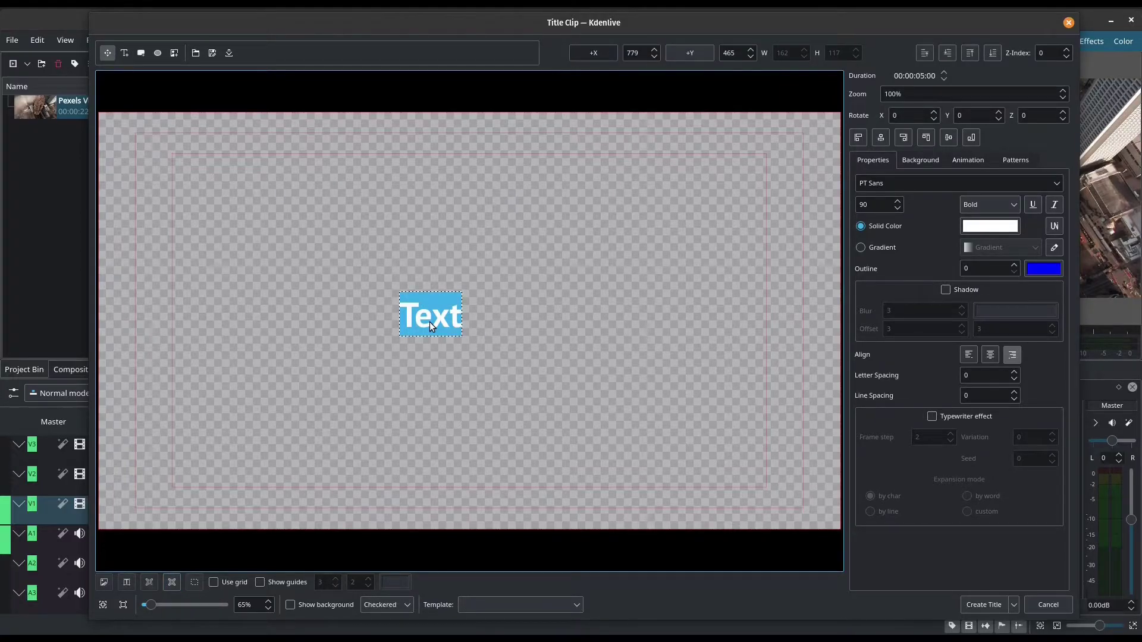
pyautogui.write('AT A')
pyautogui.press('BackSpace')
pyautogui.press('BackSpace')
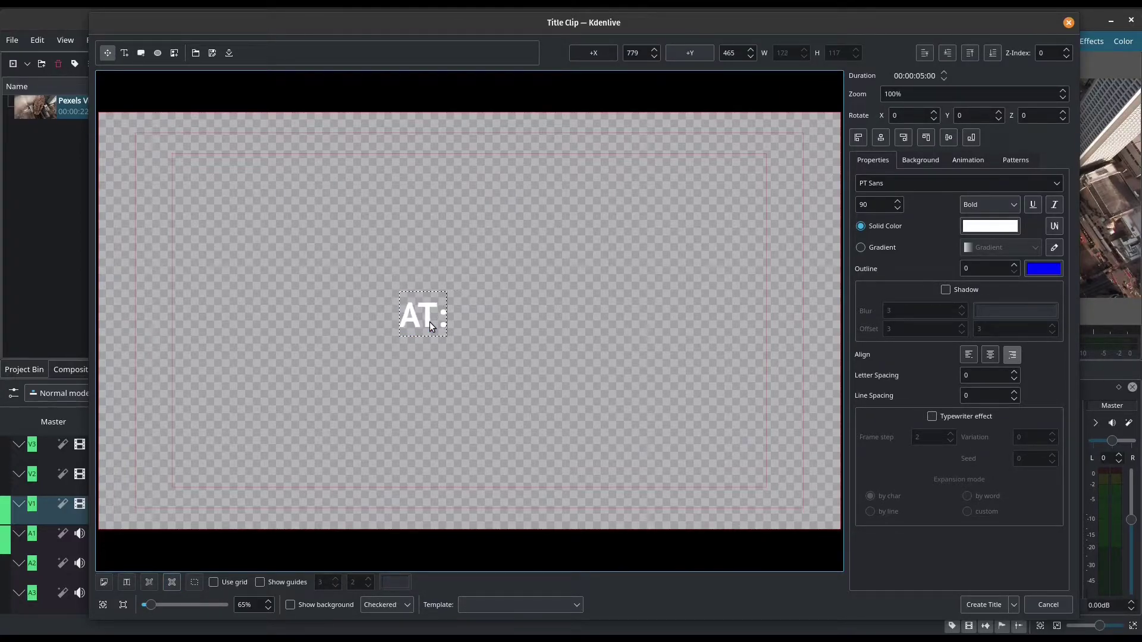
pyautogui.write('LANTA')
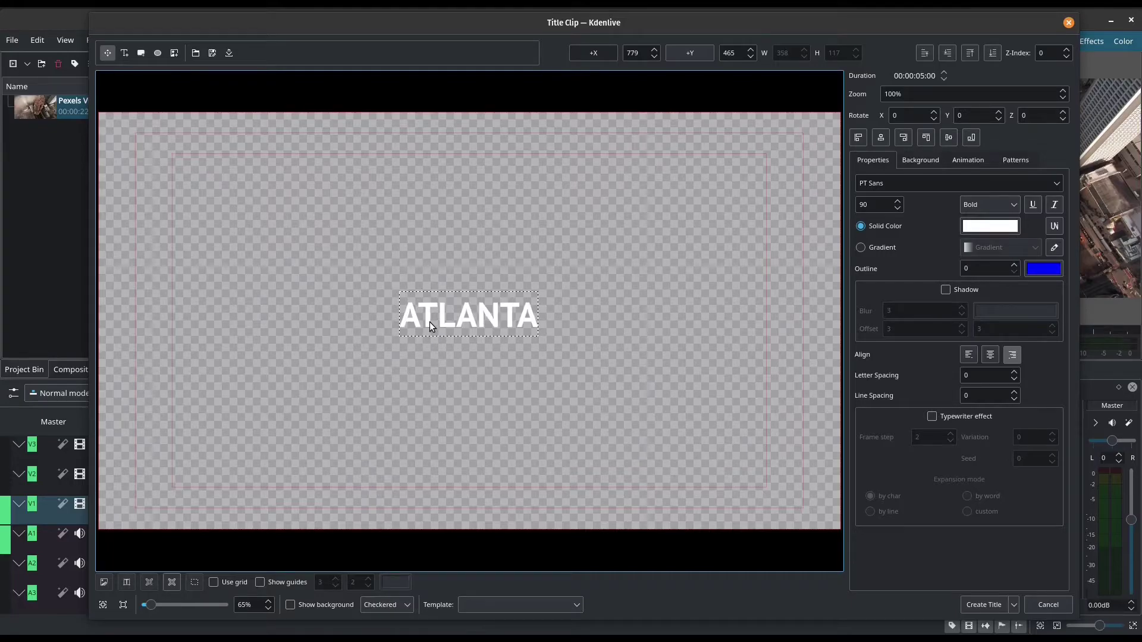
# - Drag the ATLANTA text into the lower-left corner, around X 87, Y 905
pyautogui.click(562, 274)
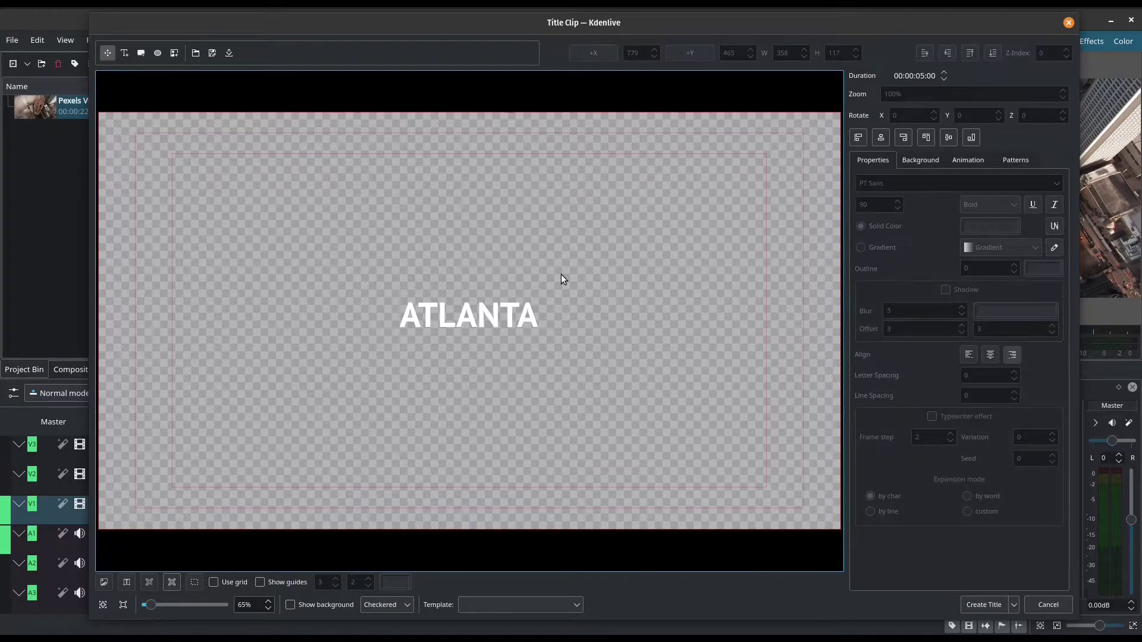
pyautogui.click(475, 312)
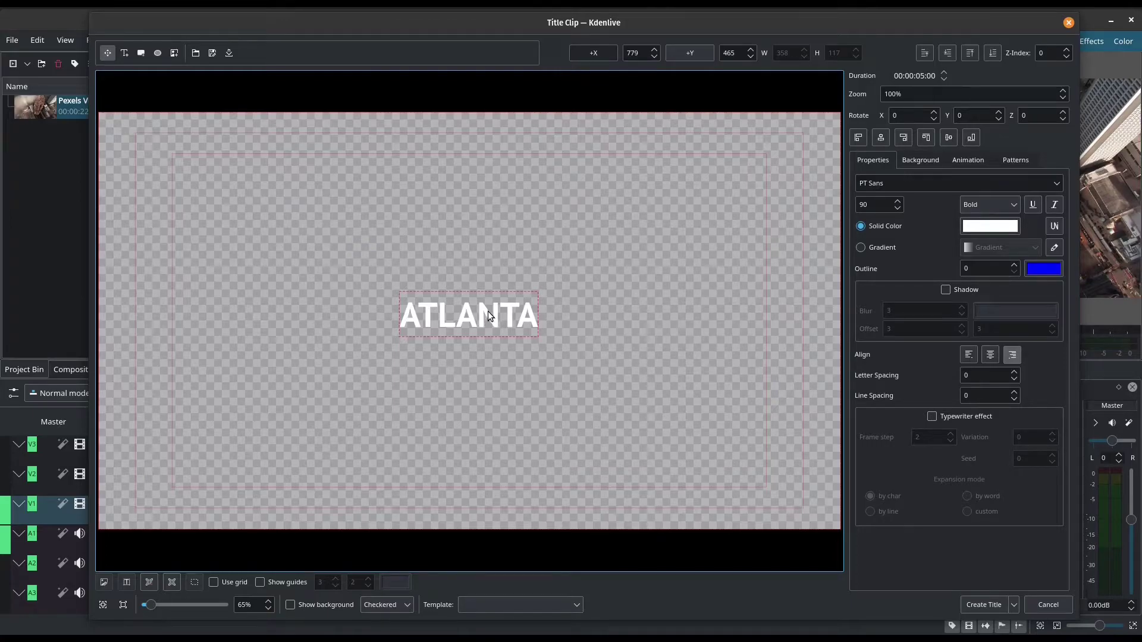
pyautogui.moveTo(487, 315); pyautogui.dragTo(452, 432)
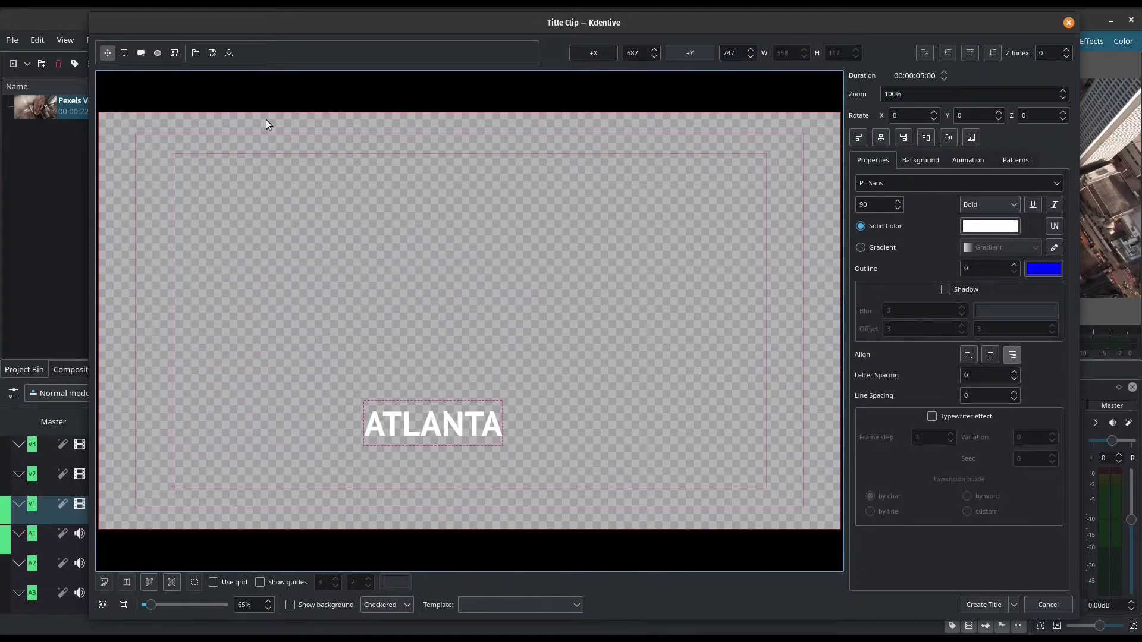
pyautogui.moveTo(423, 417); pyautogui.dragTo(192, 477)
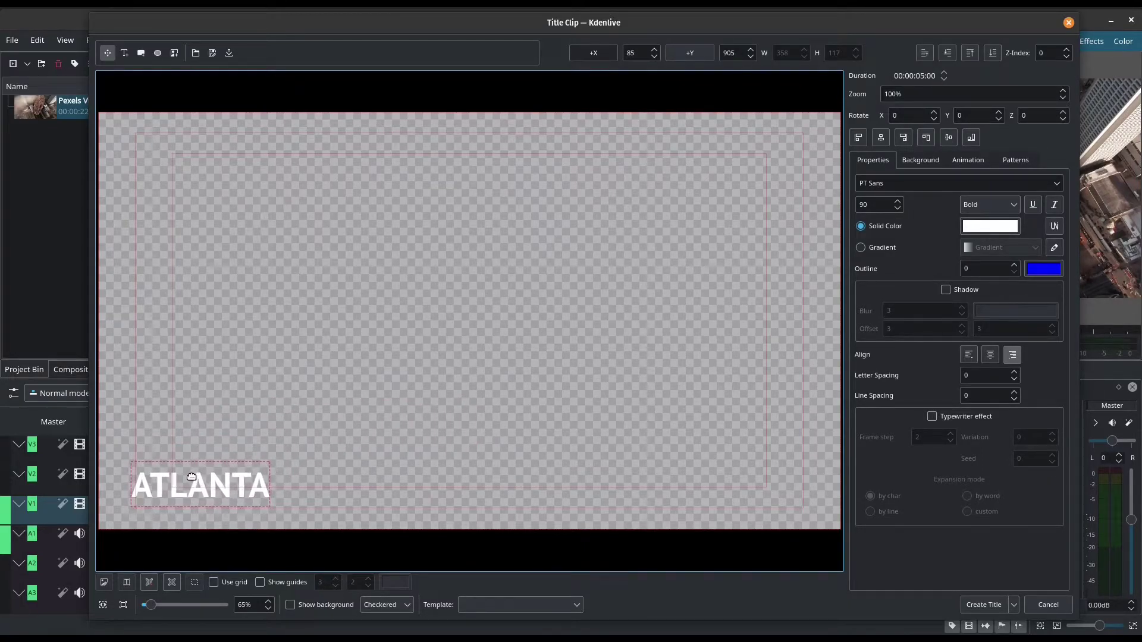
# - Save the ATLANTA title clip, place it on the upper video track at 0, and play from the start
pyautogui.click(980, 605)
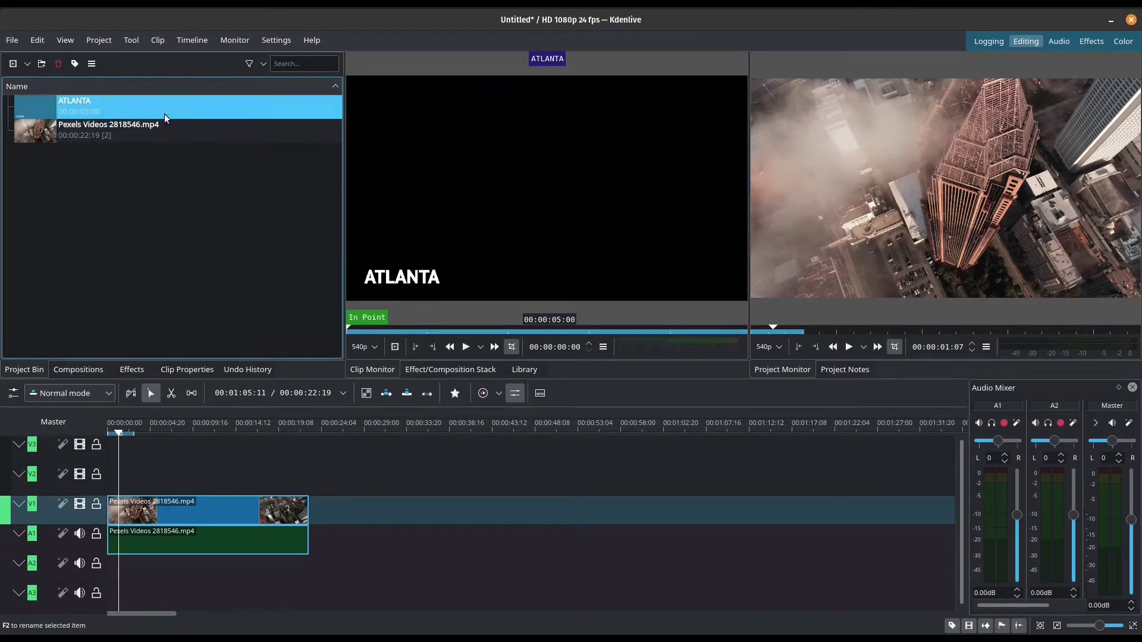
pyautogui.moveTo(164, 113); pyautogui.dragTo(113, 476)
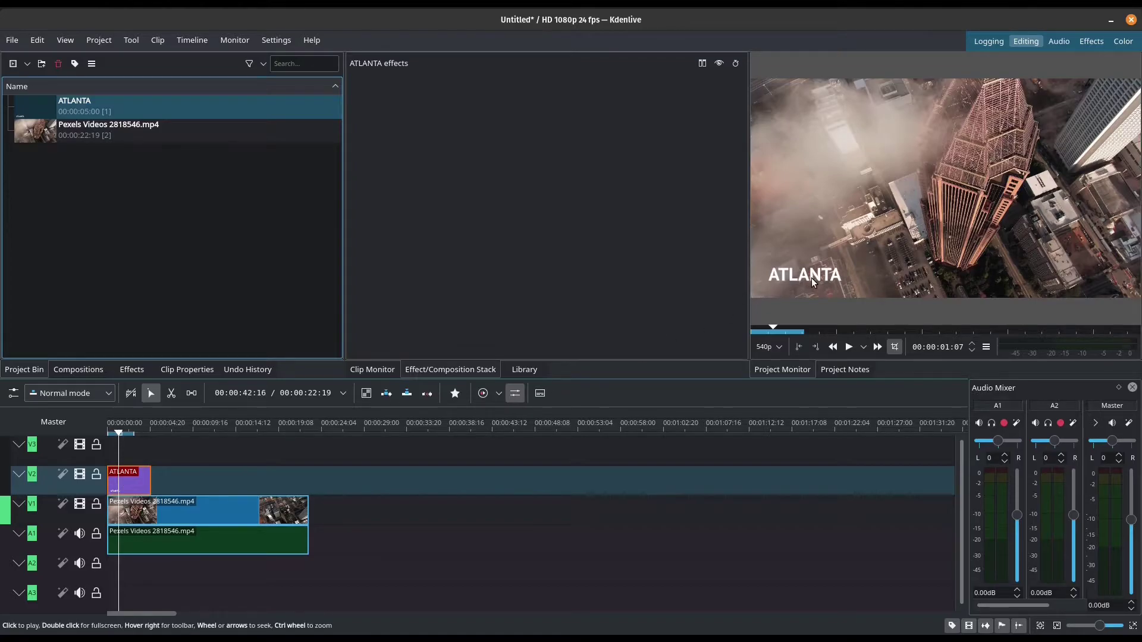
pyautogui.click(107, 435)
pyautogui.press('space')
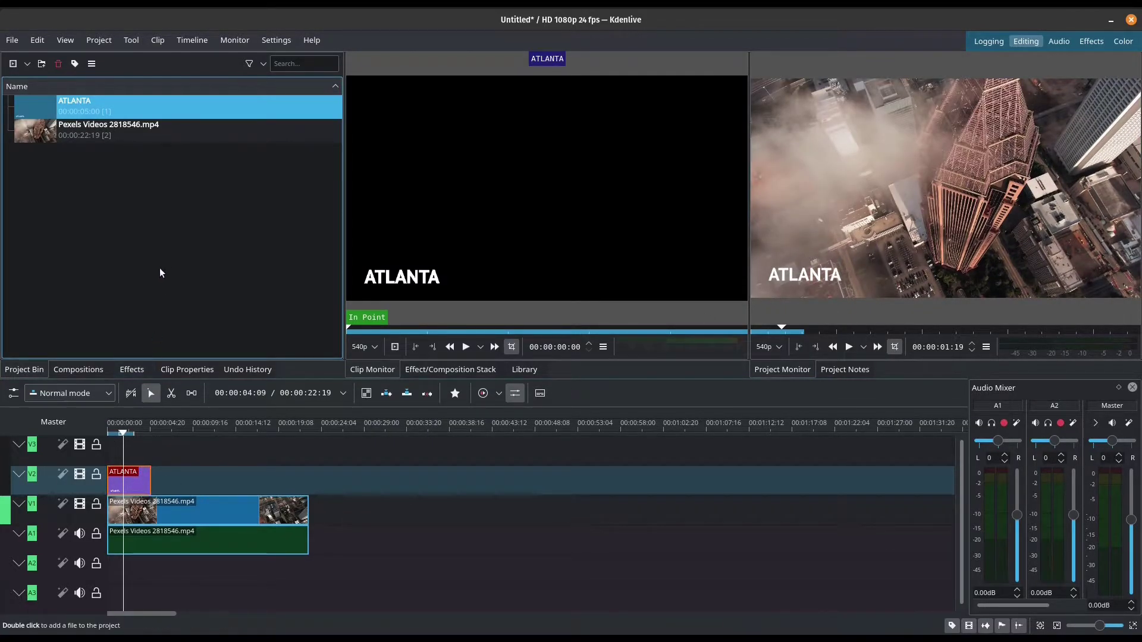
# - Reopen the ATLANTA title via Edit Clip and drag its text to the frame centre (X 806, Y 454)
pyautogui.rightClick(119, 105)
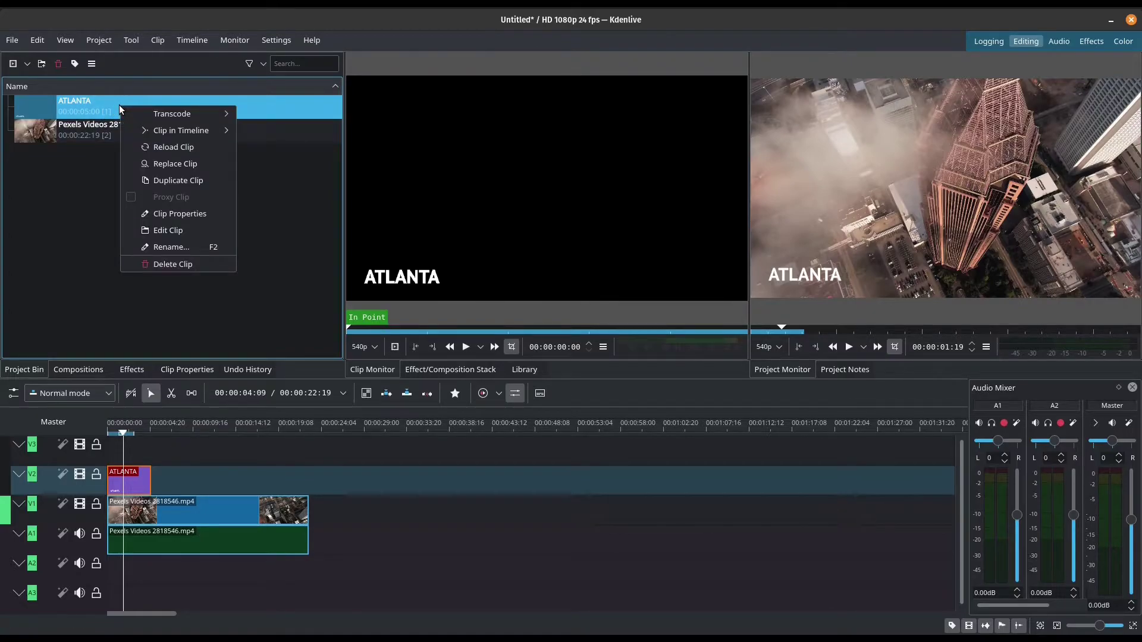
pyautogui.click(168, 231)
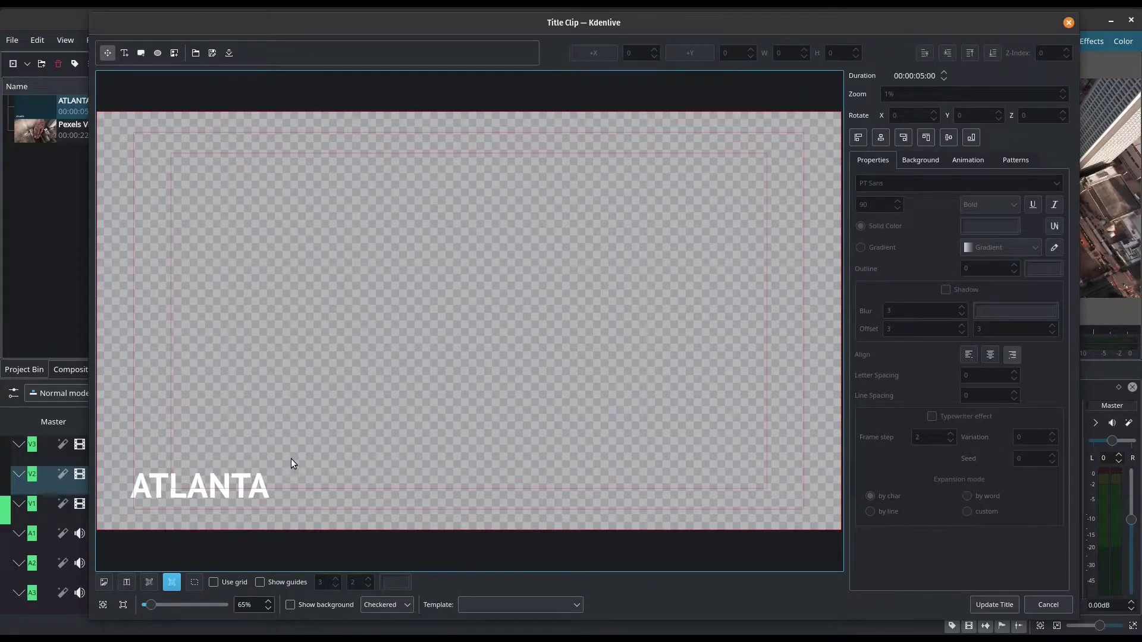
pyautogui.click(217, 481)
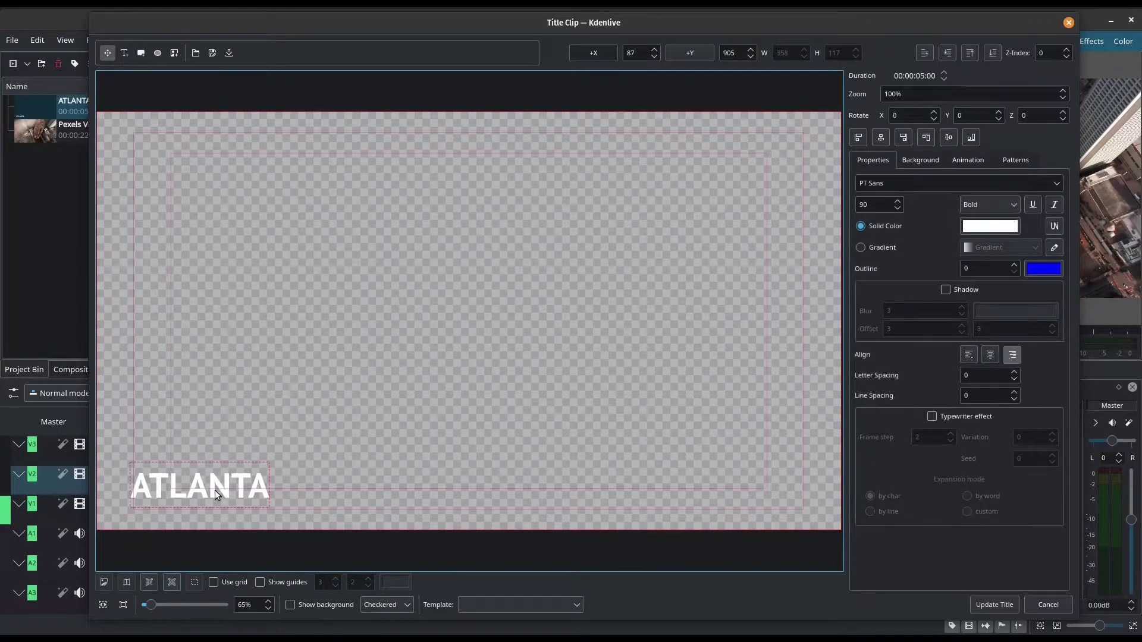
pyautogui.moveTo(214, 485); pyautogui.dragTo(494, 310)
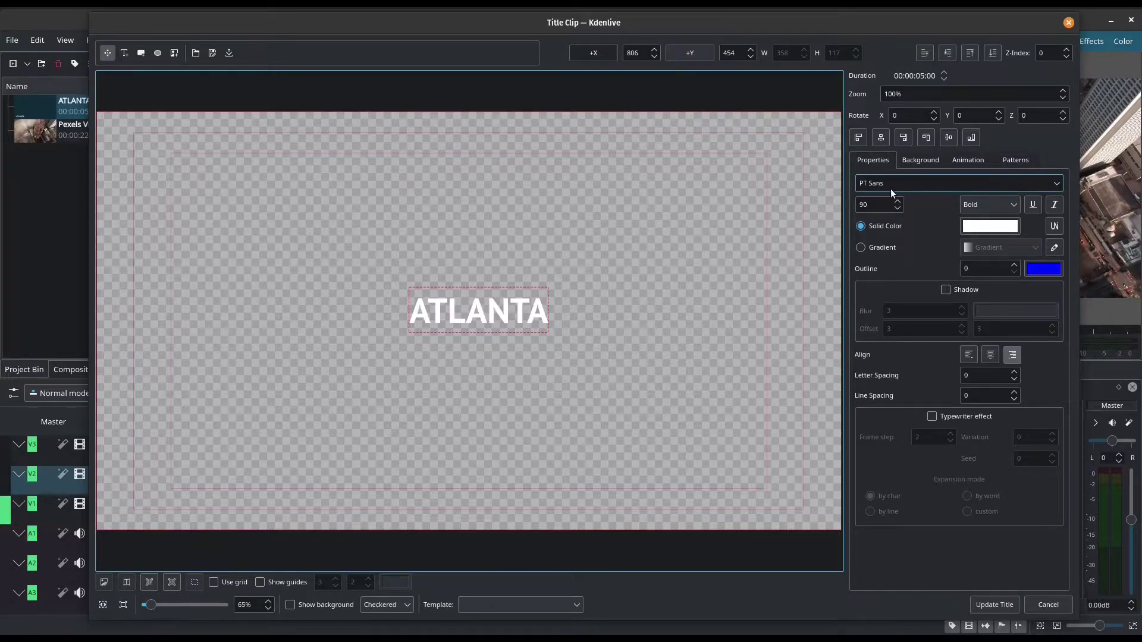
# - Switch the title font to Open Sans SemiBold at size 300 and recentre the text
pyautogui.click(1057, 186)
pyautogui.scroll(2, 961, 292)
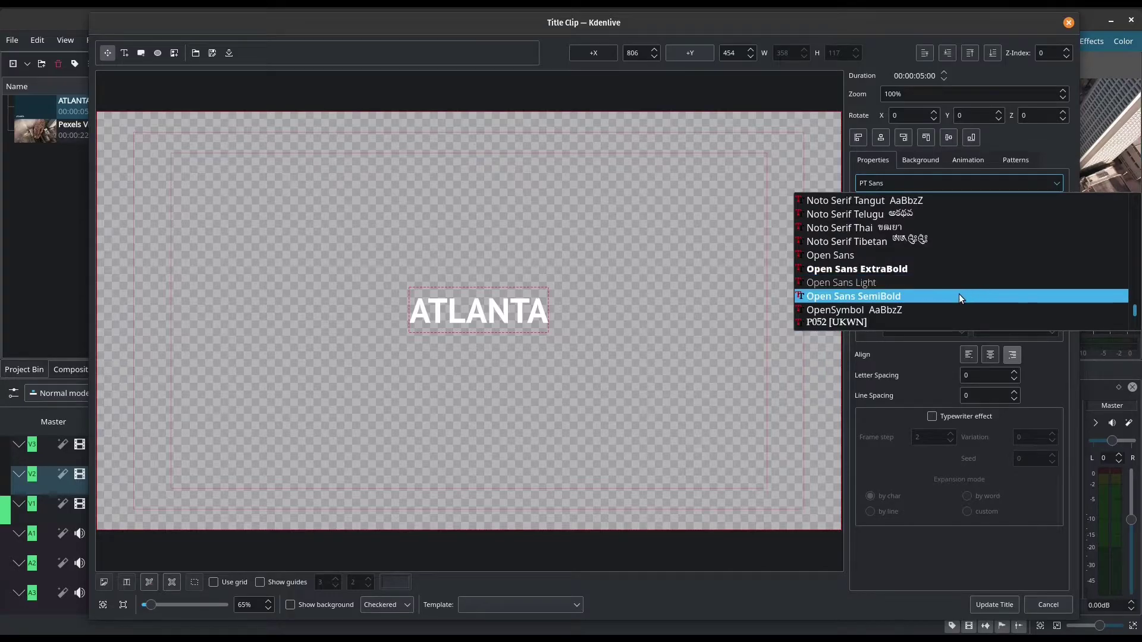
pyautogui.click(959, 294)
pyautogui.press('Tab')
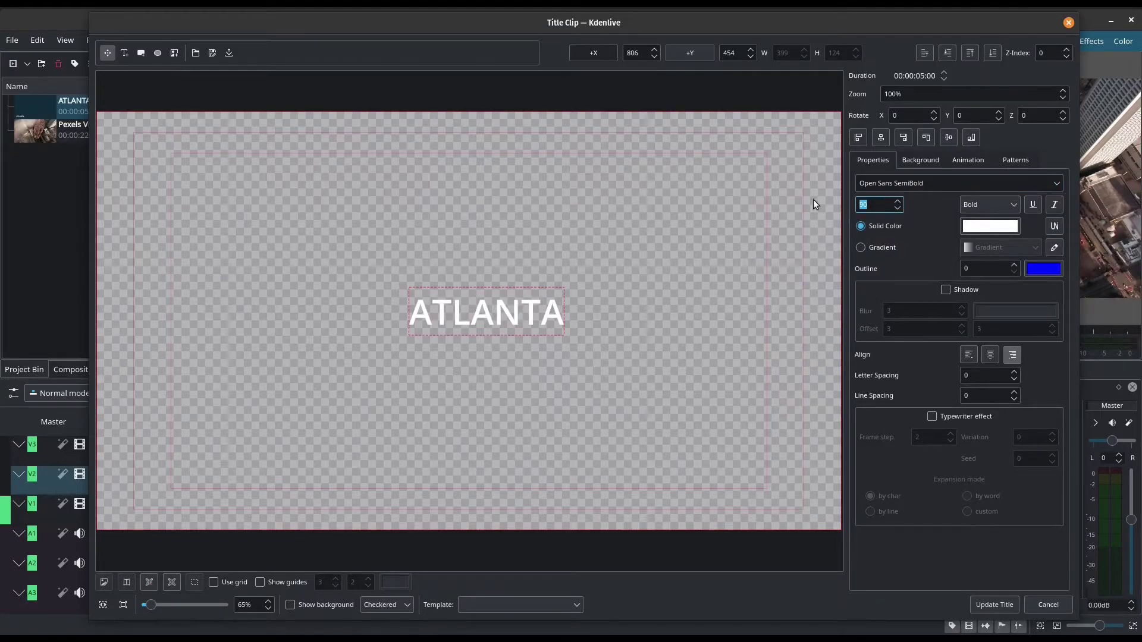
pyautogui.write('300')
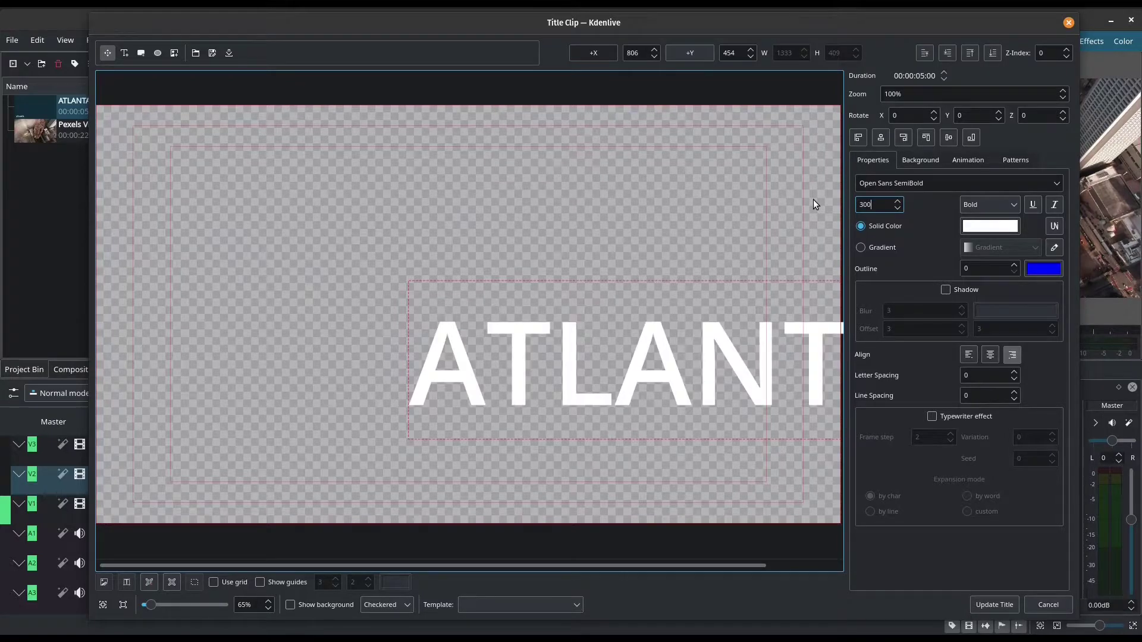
pyautogui.moveTo(734, 355); pyautogui.dragTo(550, 316)
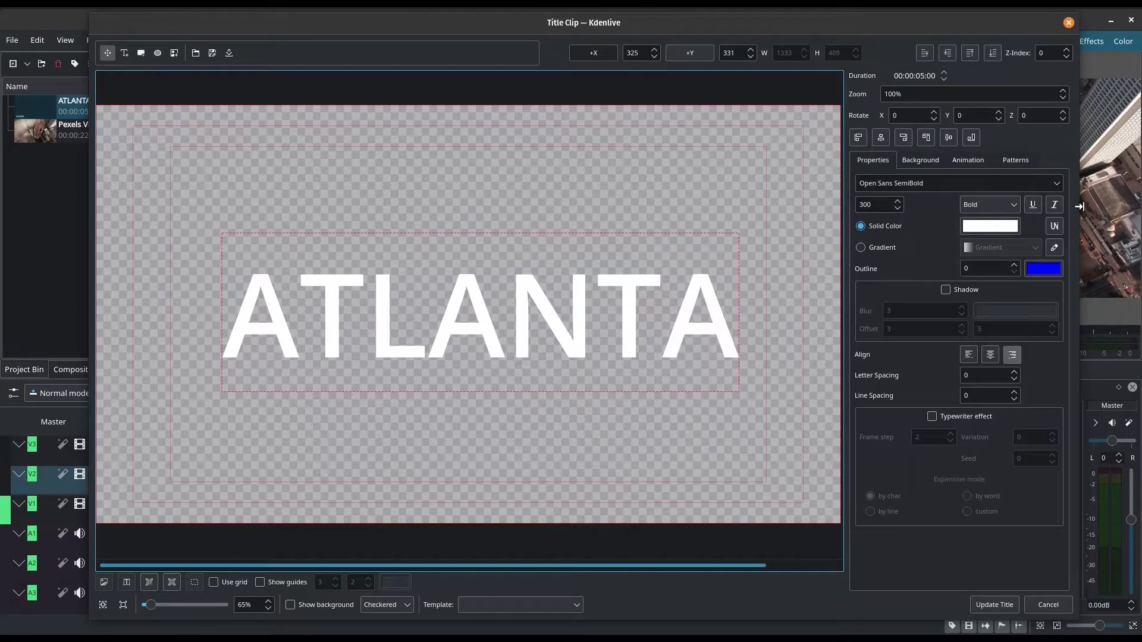
# - Try the Light and Normal font weights, then return the title to Bold
pyautogui.click(991, 205)
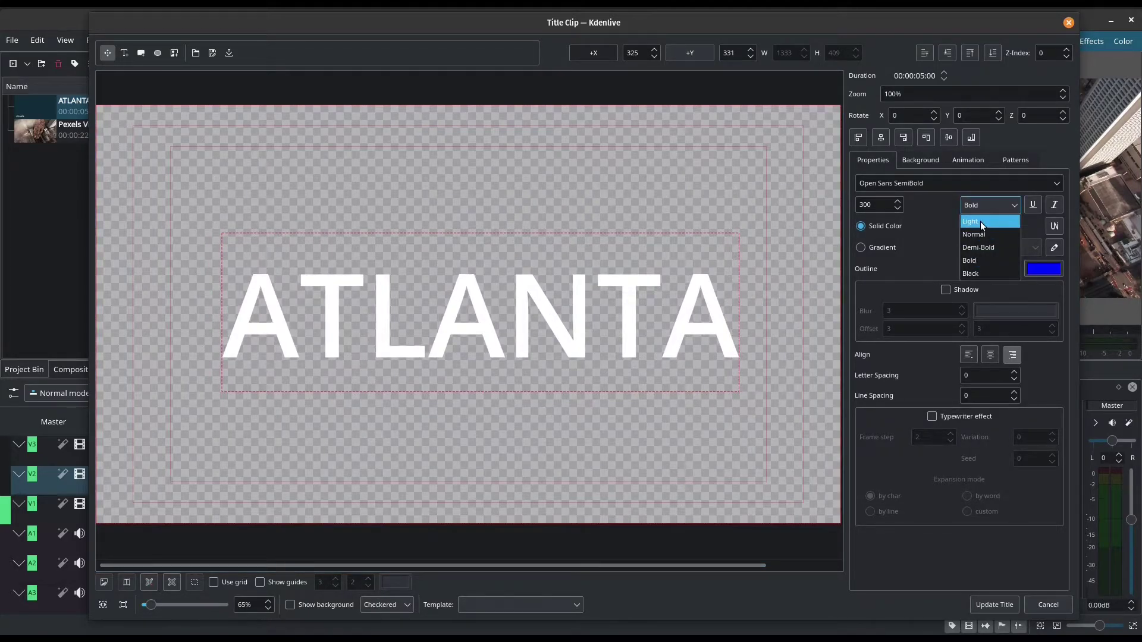
pyautogui.click(980, 221)
pyautogui.click(995, 209)
pyautogui.click(992, 233)
pyautogui.click(997, 205)
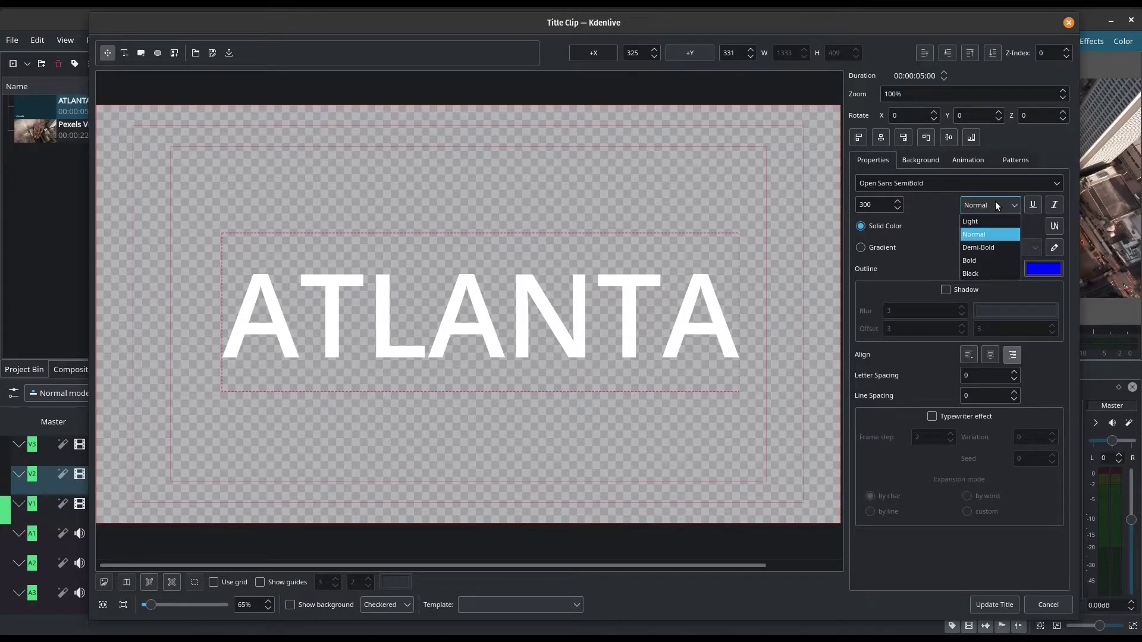
pyautogui.click(997, 260)
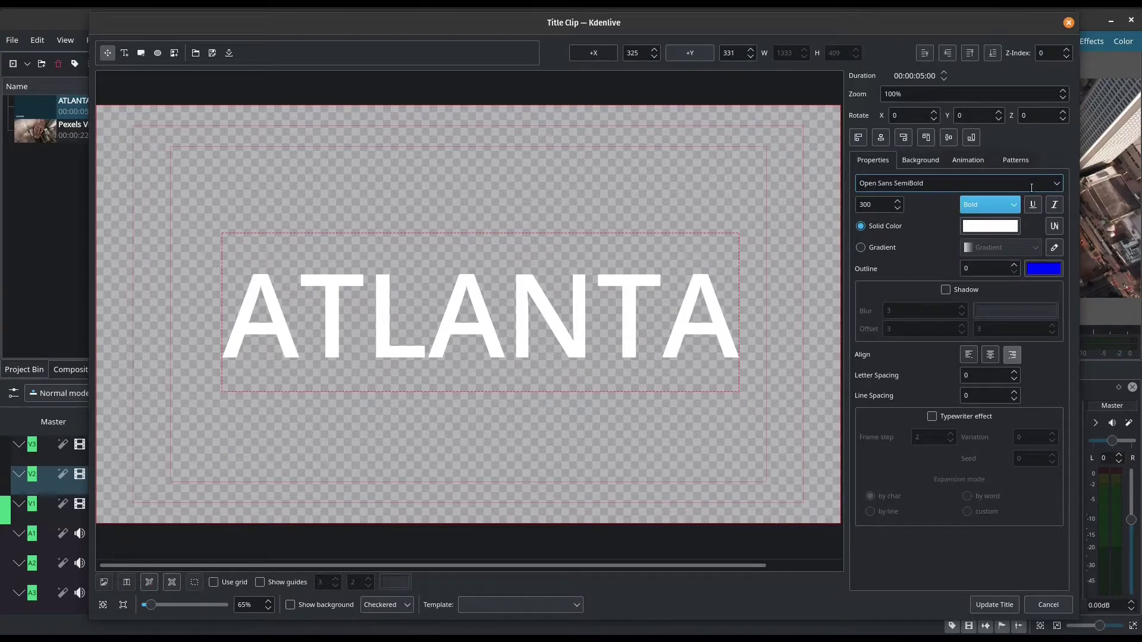
# - Change the font to Open Sans and, after trying lighter weights, set the Black weight
pyautogui.click(1058, 185)
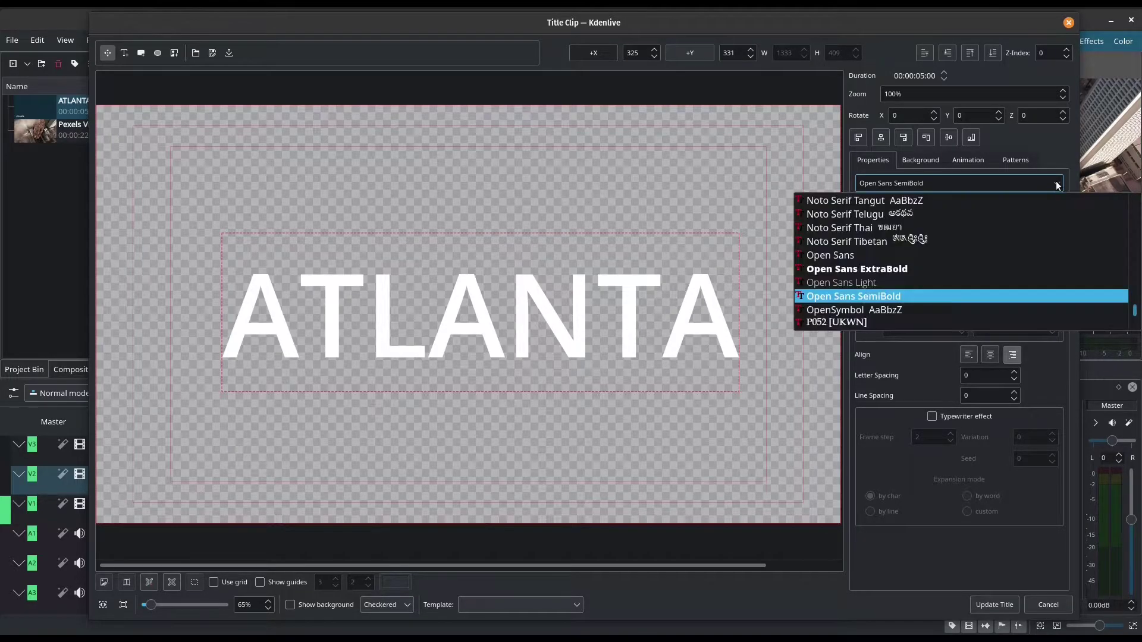
pyautogui.click(834, 259)
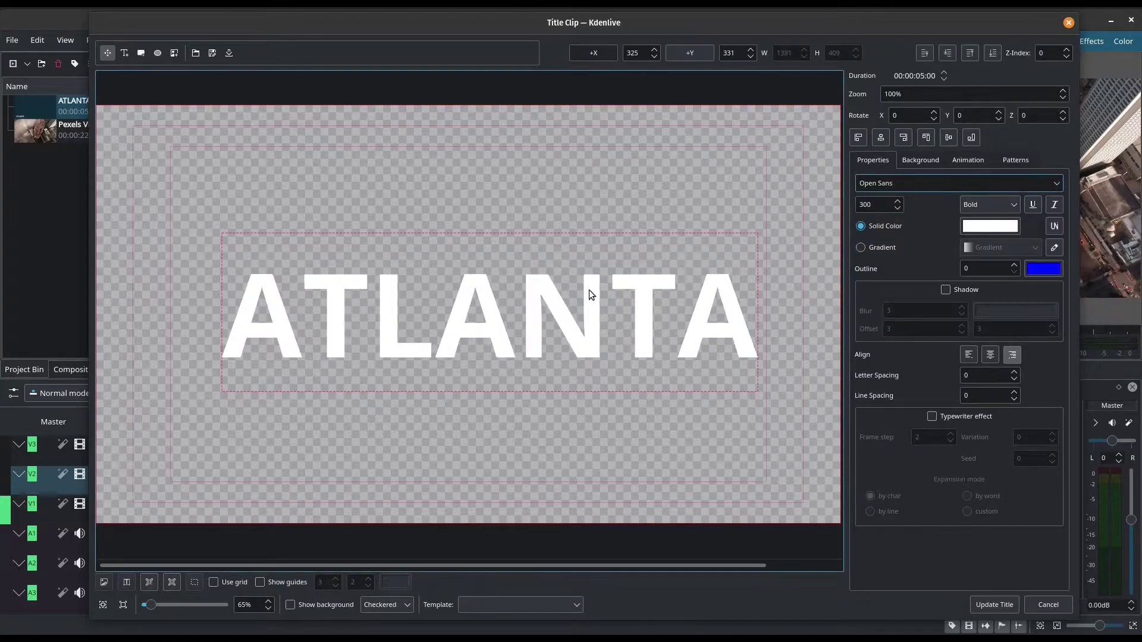
pyautogui.click(988, 205)
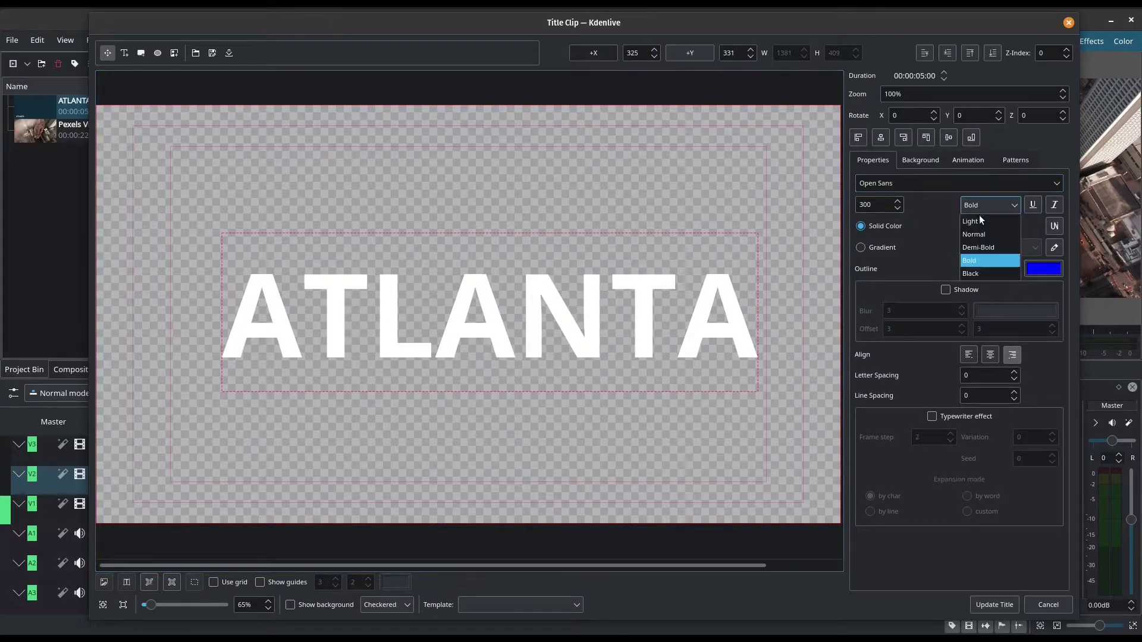
pyautogui.click(980, 222)
pyautogui.click(1000, 205)
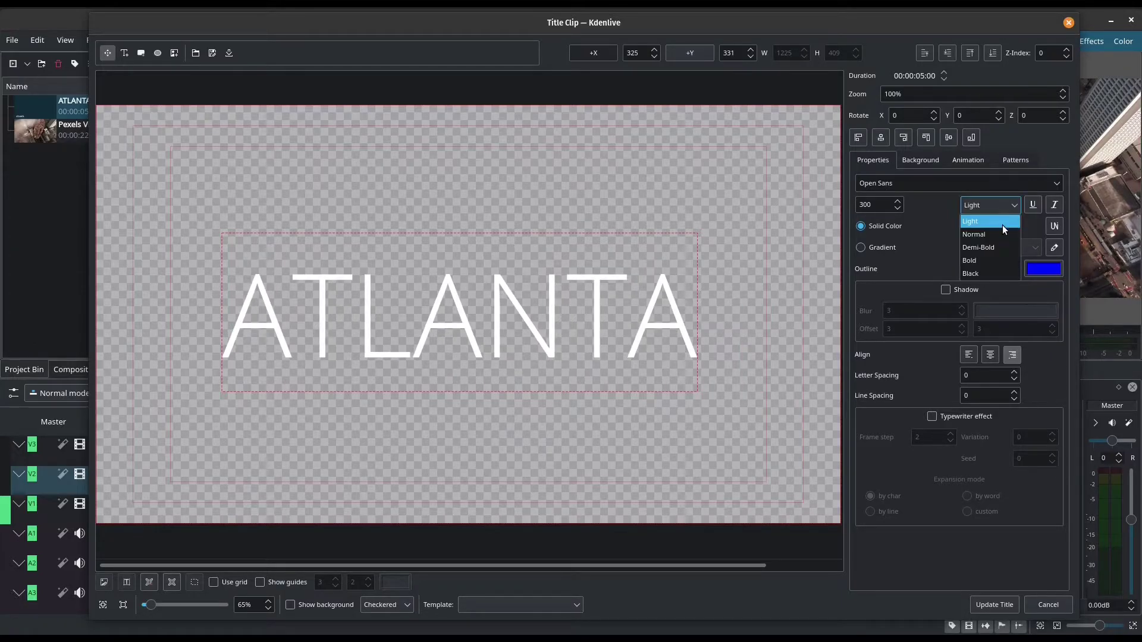
pyautogui.click(1004, 237)
pyautogui.click(1005, 208)
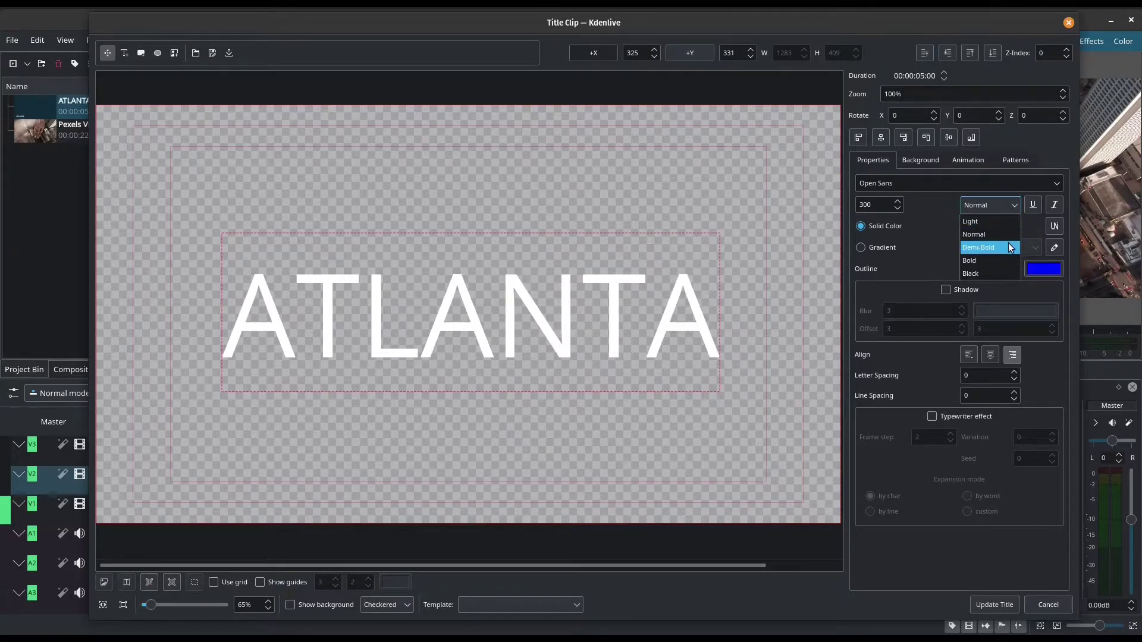
pyautogui.click(1008, 243)
pyautogui.click(1008, 201)
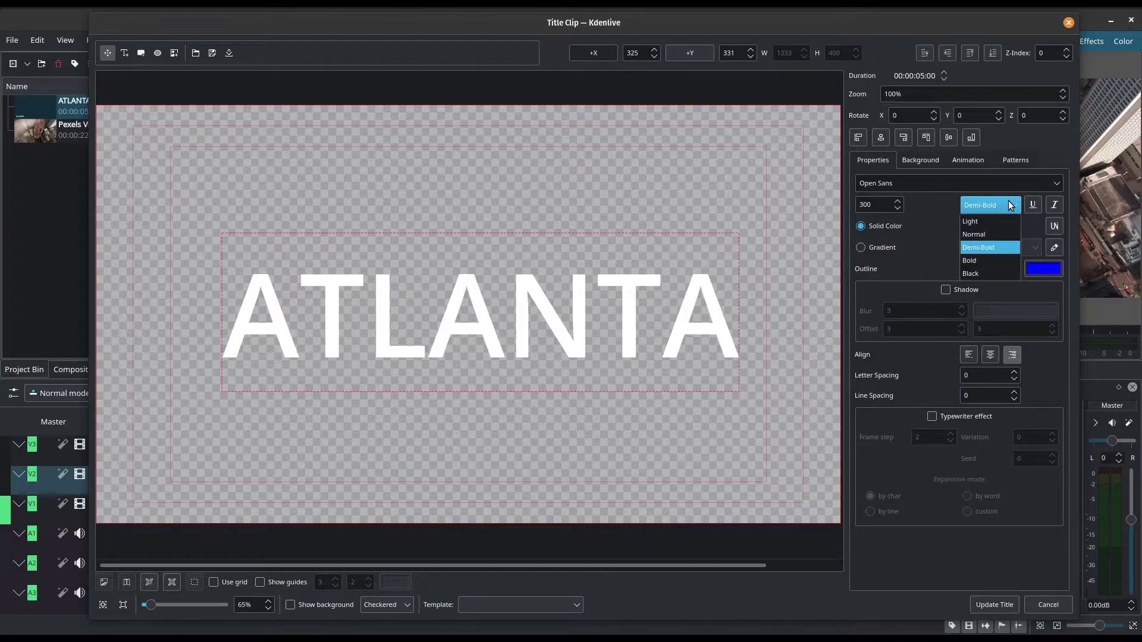
pyautogui.click(996, 276)
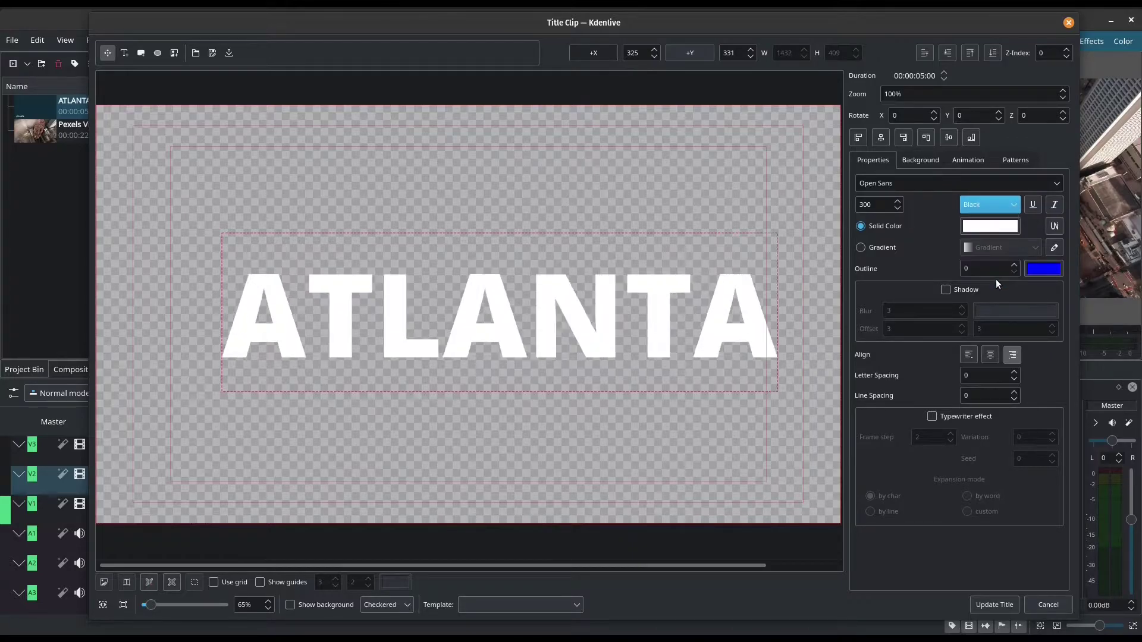
pyautogui.click(1033, 205)
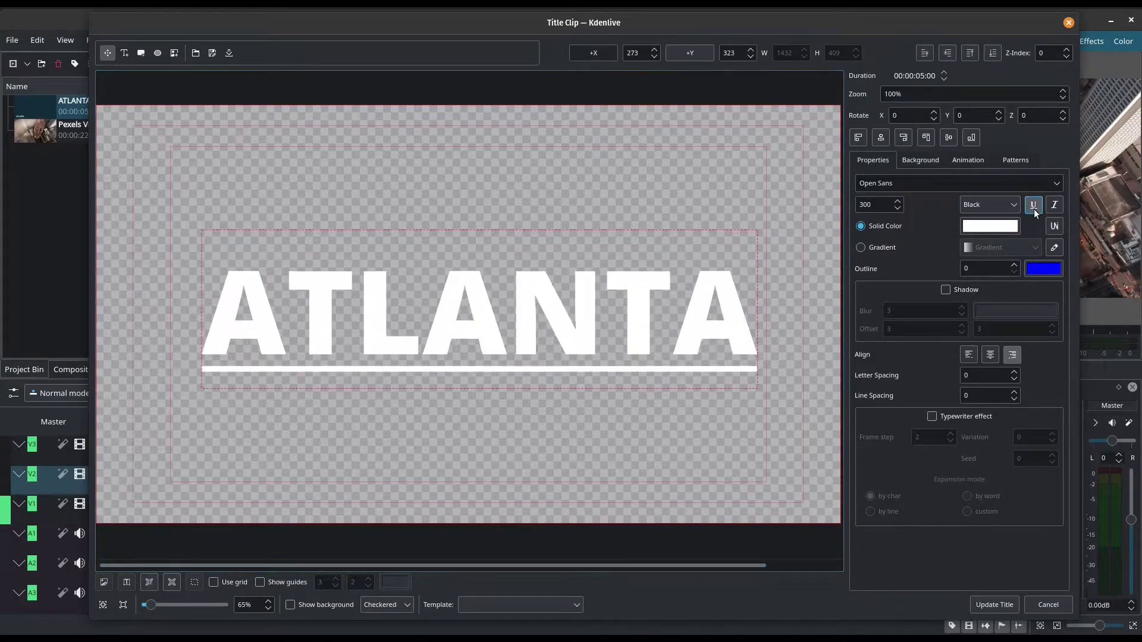
pyautogui.click(1034, 208)
pyautogui.click(1054, 207)
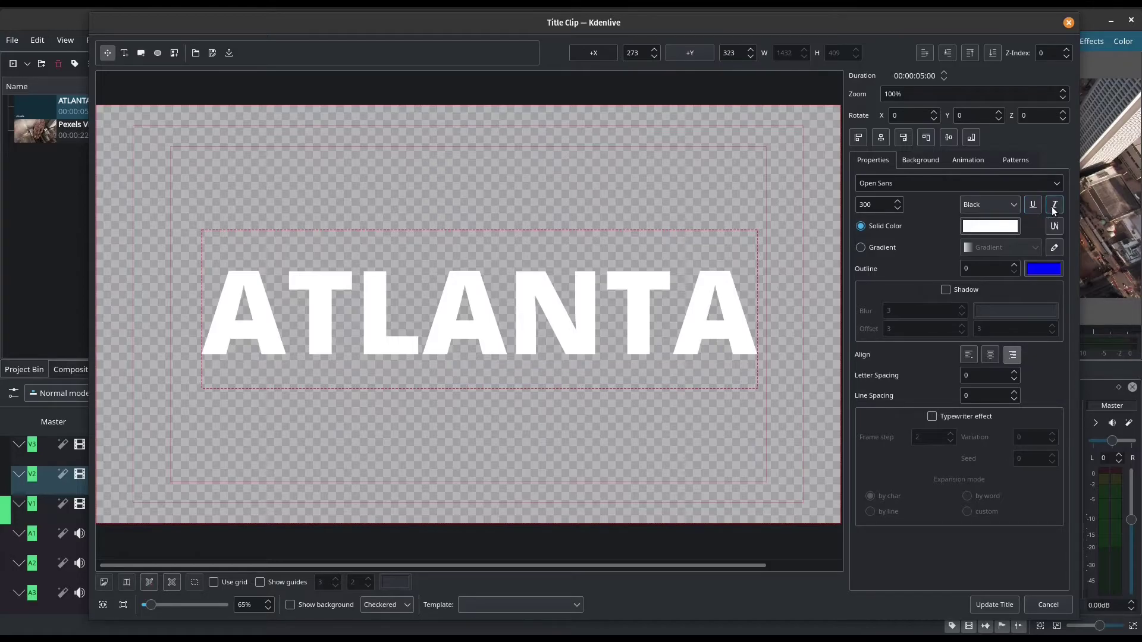
pyautogui.click(1054, 208)
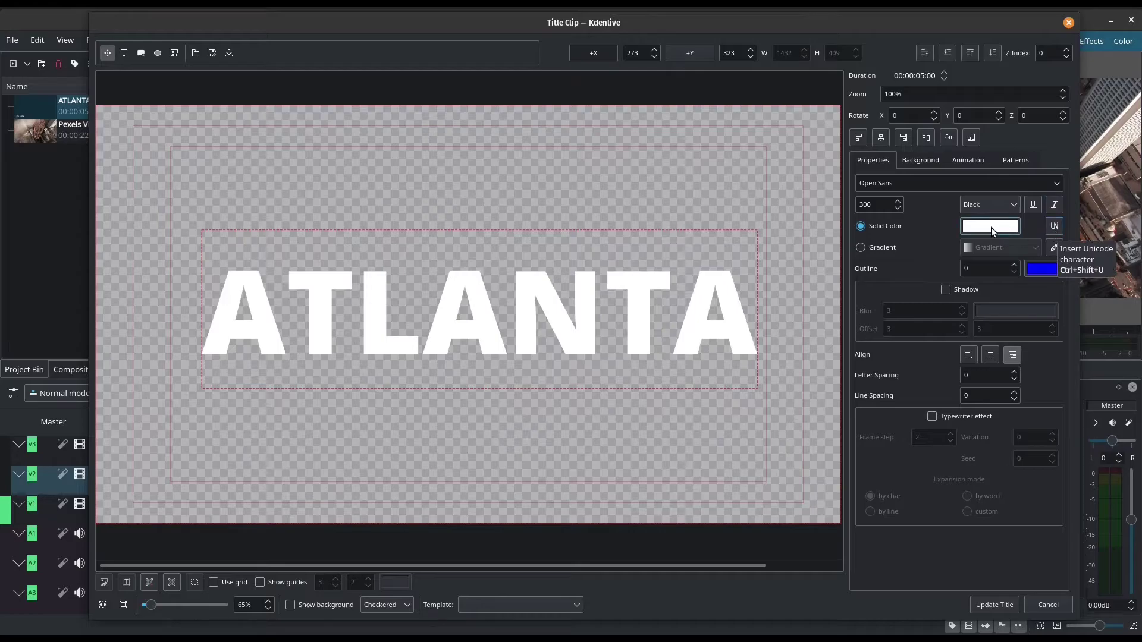
pyautogui.click(990, 227)
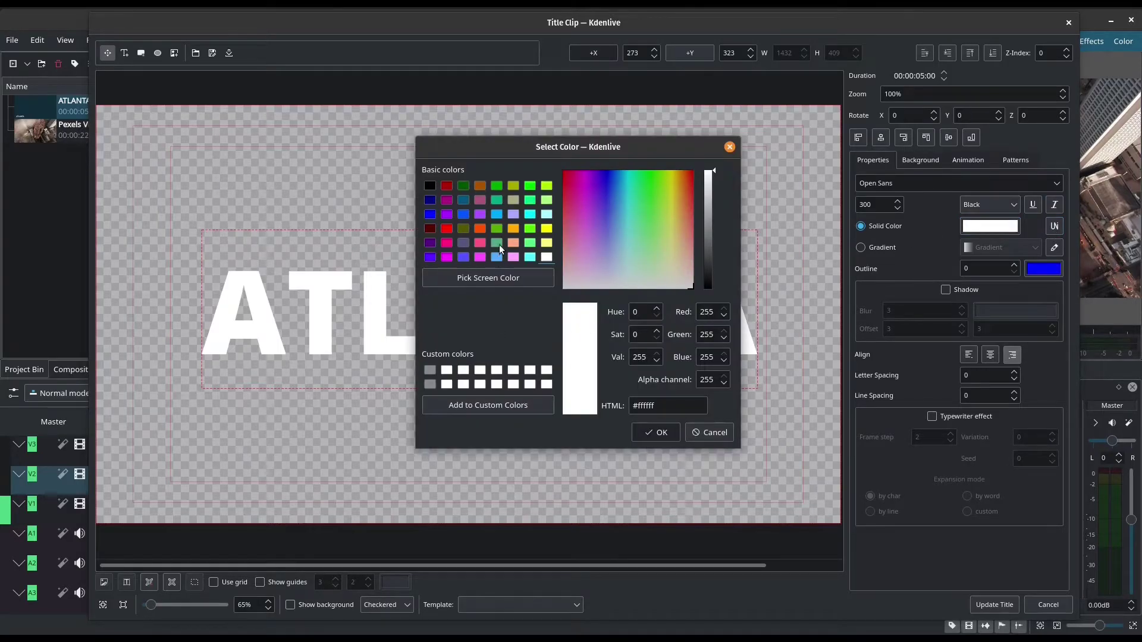
pyautogui.moveTo(617, 205); pyautogui.dragTo(608, 190)
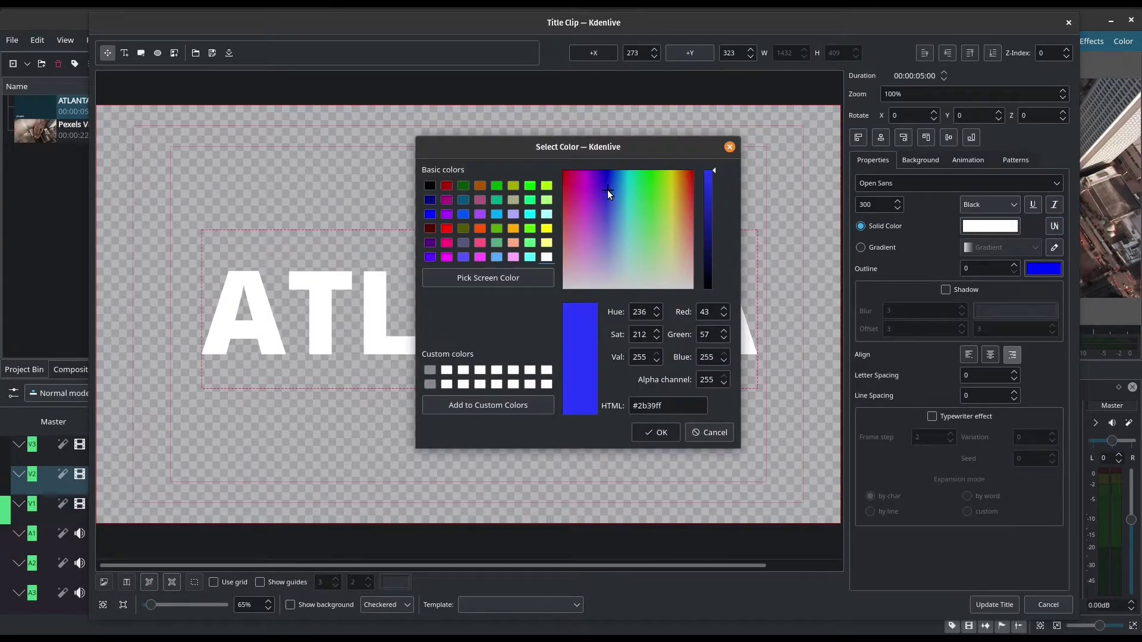
pyautogui.click(677, 433)
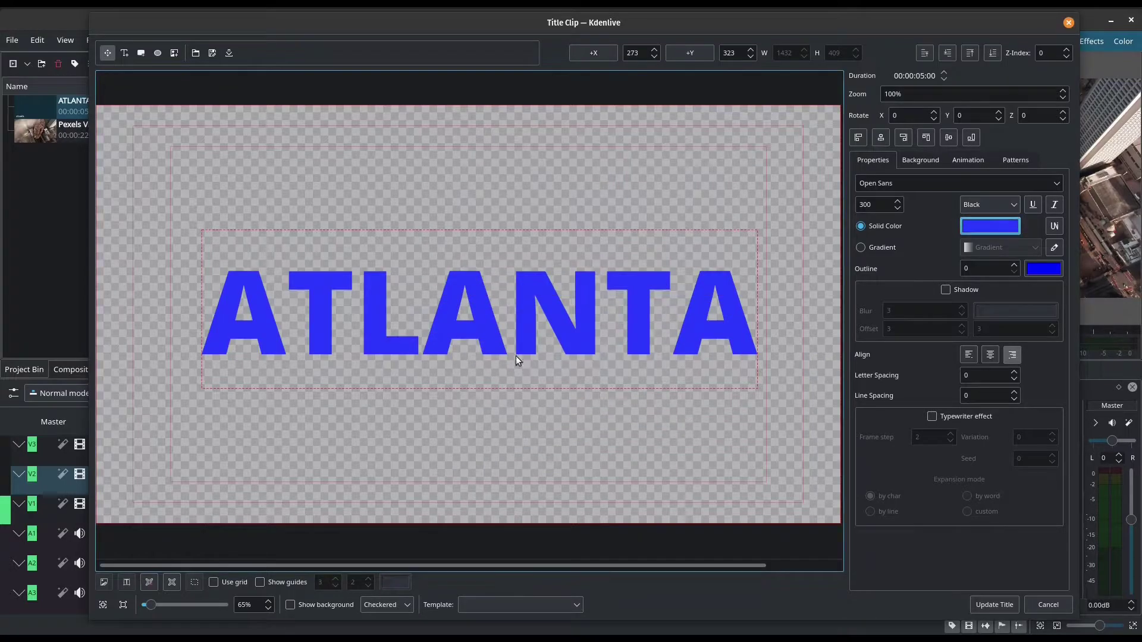
pyautogui.click(979, 226)
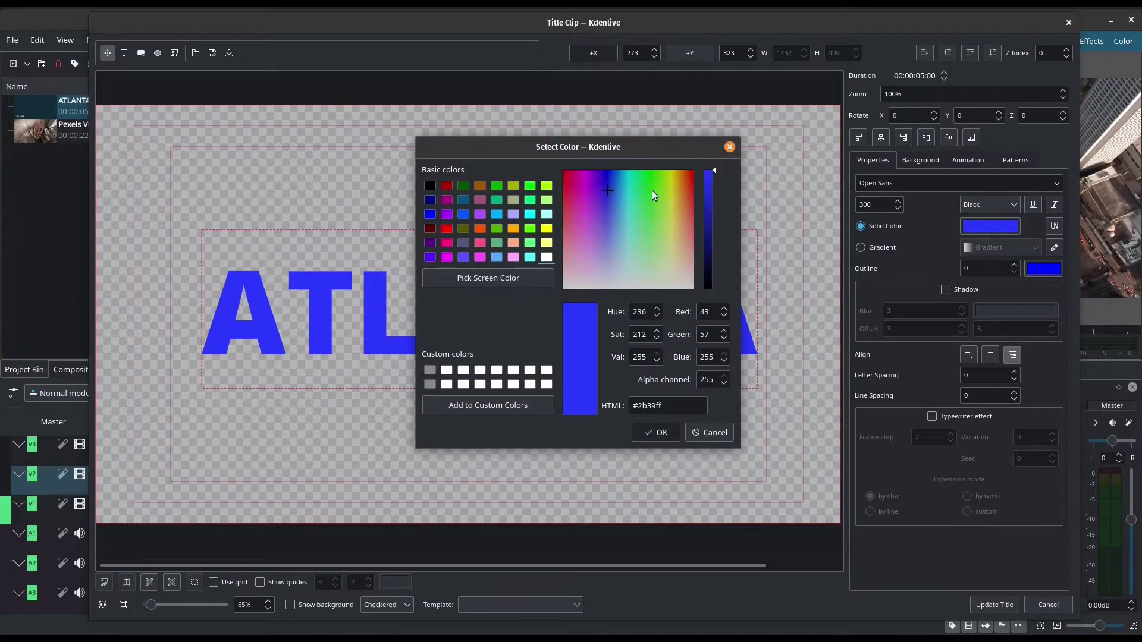
pyautogui.moveTo(611, 191); pyautogui.dragTo(552, 309)
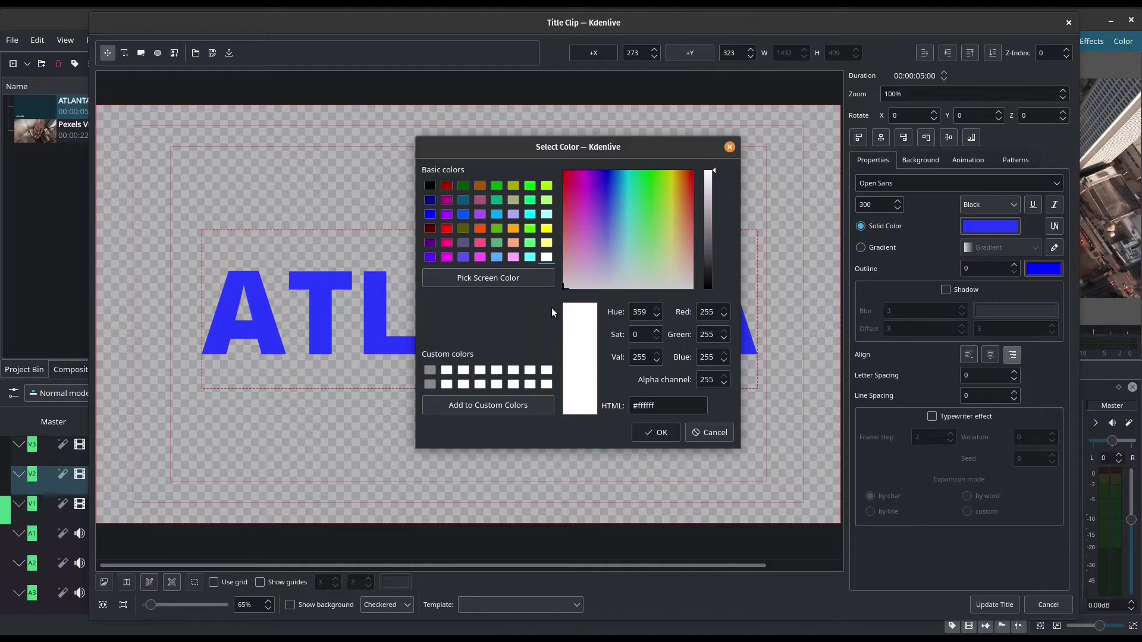
pyautogui.click(655, 432)
# - Raise the outline width a few steps and set the outline colour to dark red #aa0000
pyautogui.press('Tab')
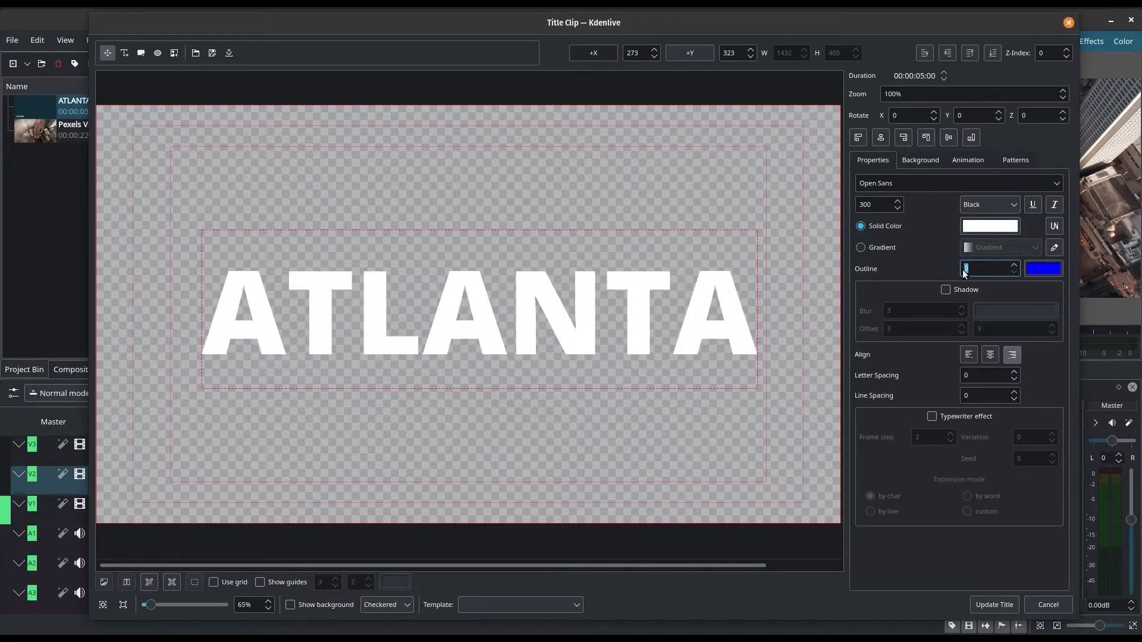
pyautogui.click(1017, 268)
pyautogui.click(1017, 267)
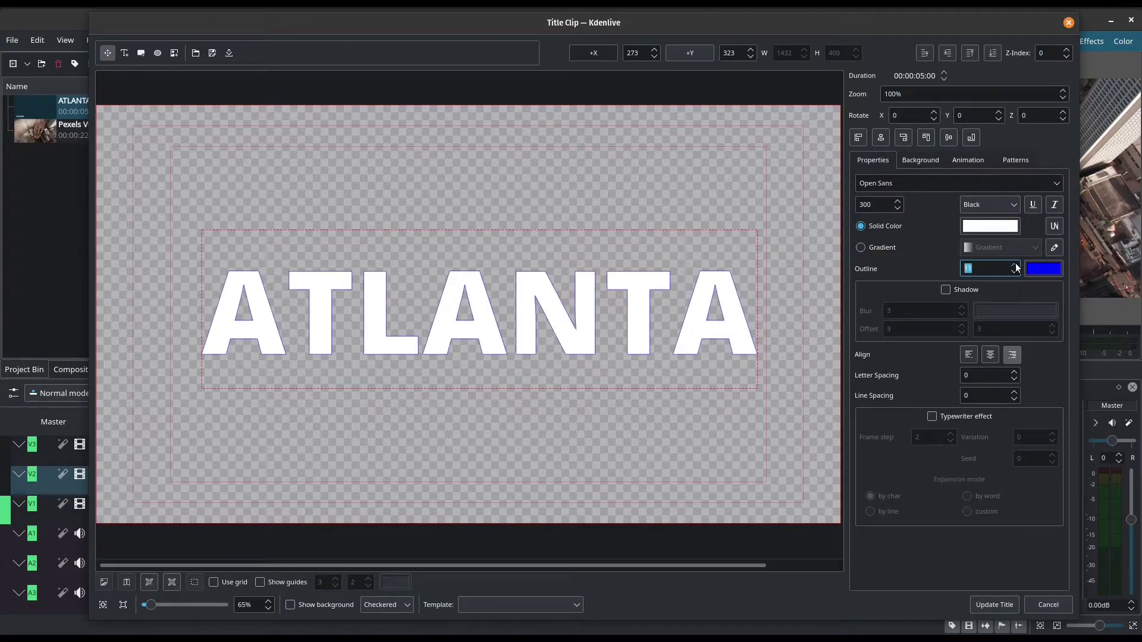
pyautogui.click(1016, 267)
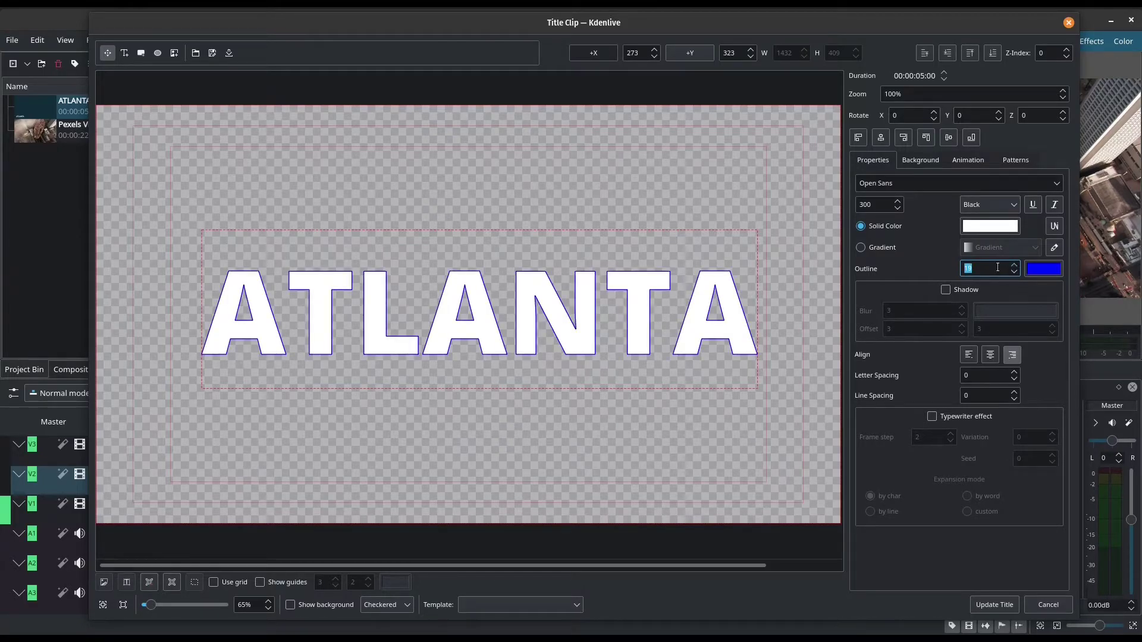
pyautogui.click(1042, 268)
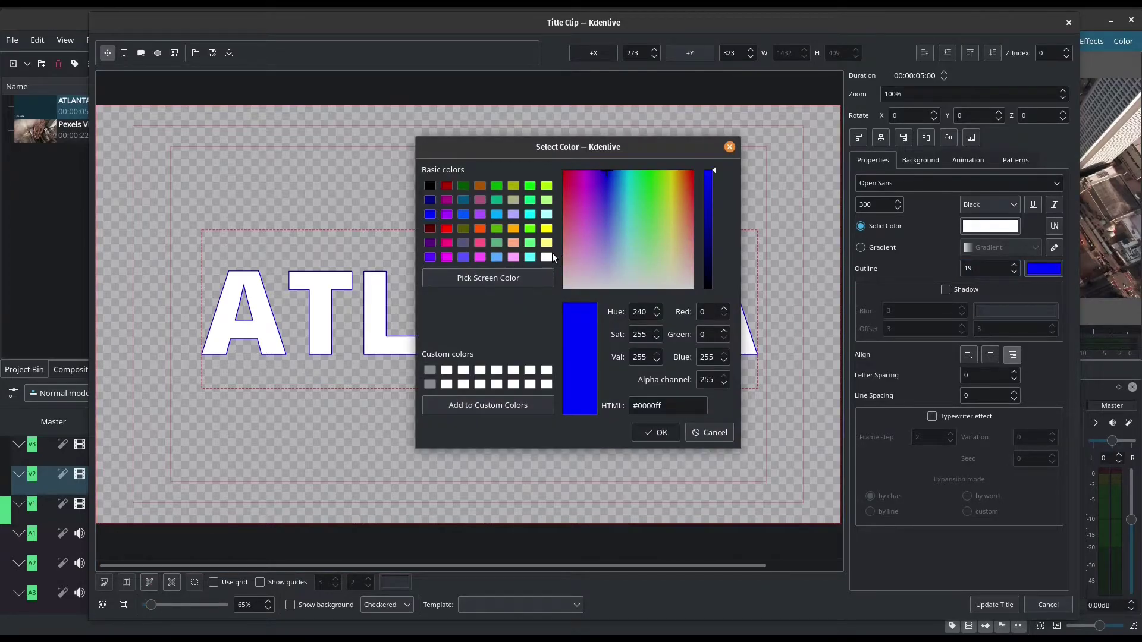
pyautogui.click(446, 186)
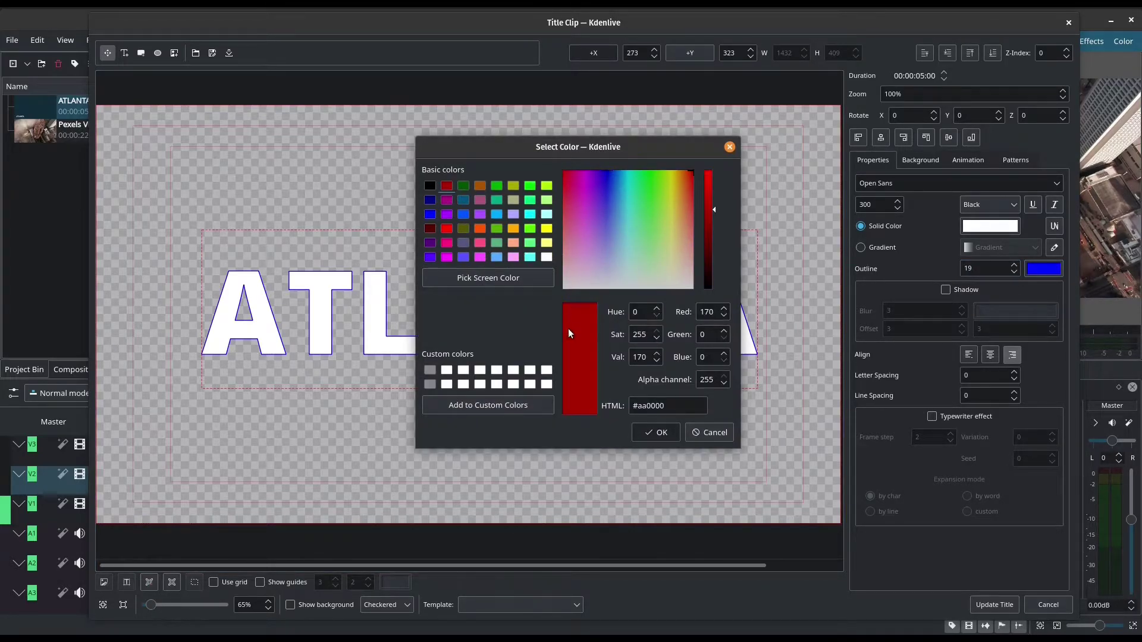
pyautogui.click(655, 433)
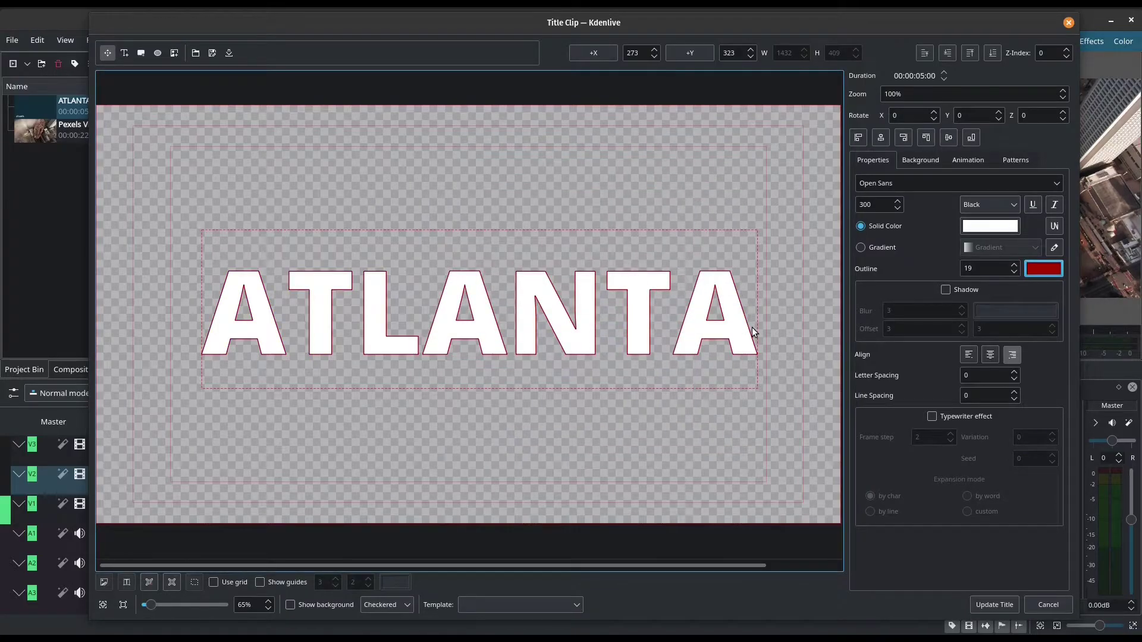
# - Set the outline width to 50, then back to 0, leaving plain white text
pyautogui.doubleClick(983, 272)
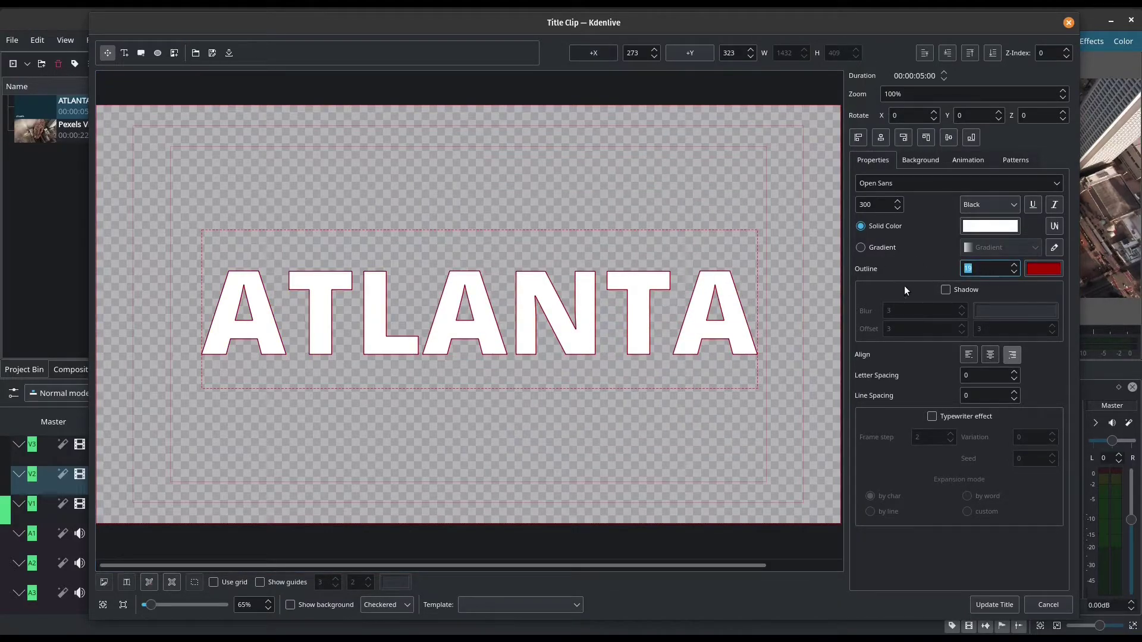
pyautogui.write('50')
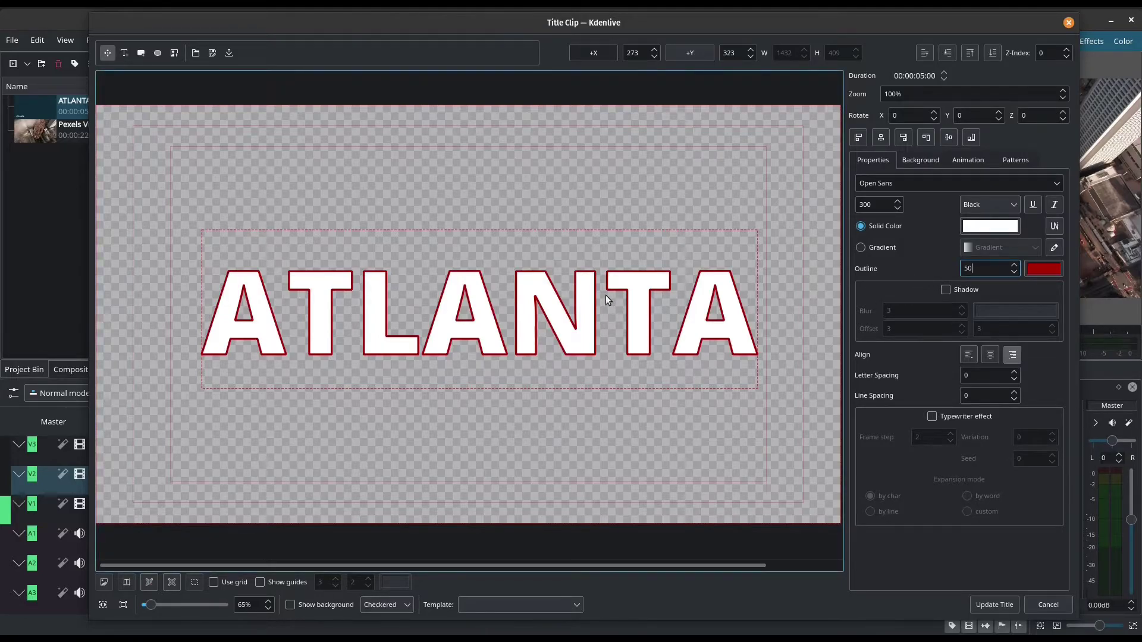
pyautogui.moveTo(979, 268); pyautogui.dragTo(925, 273)
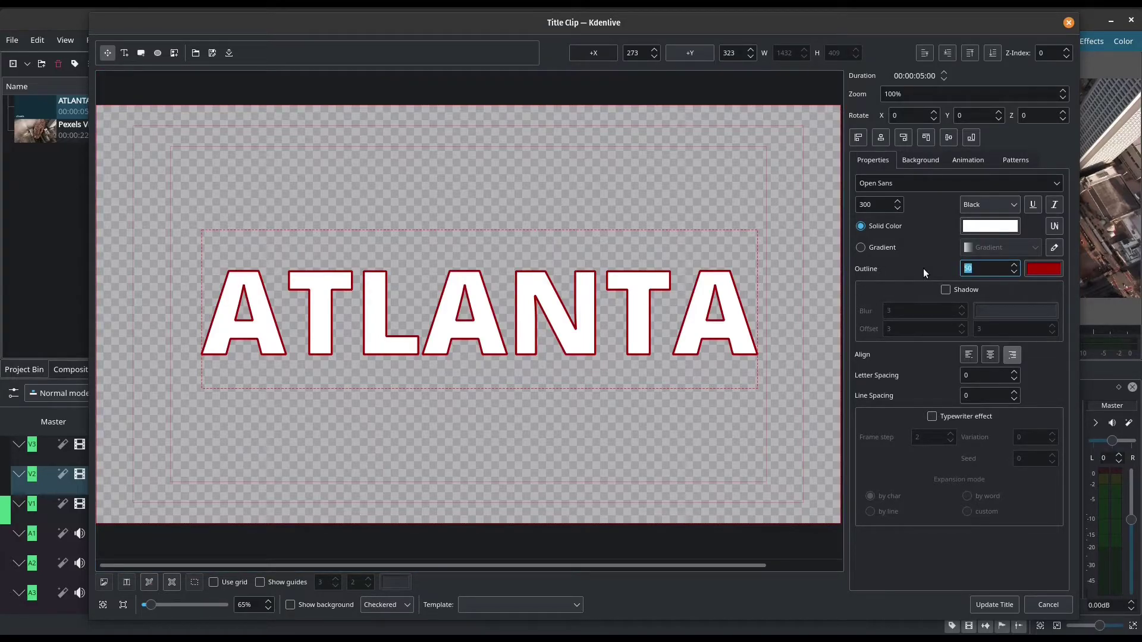
pyautogui.write('0')
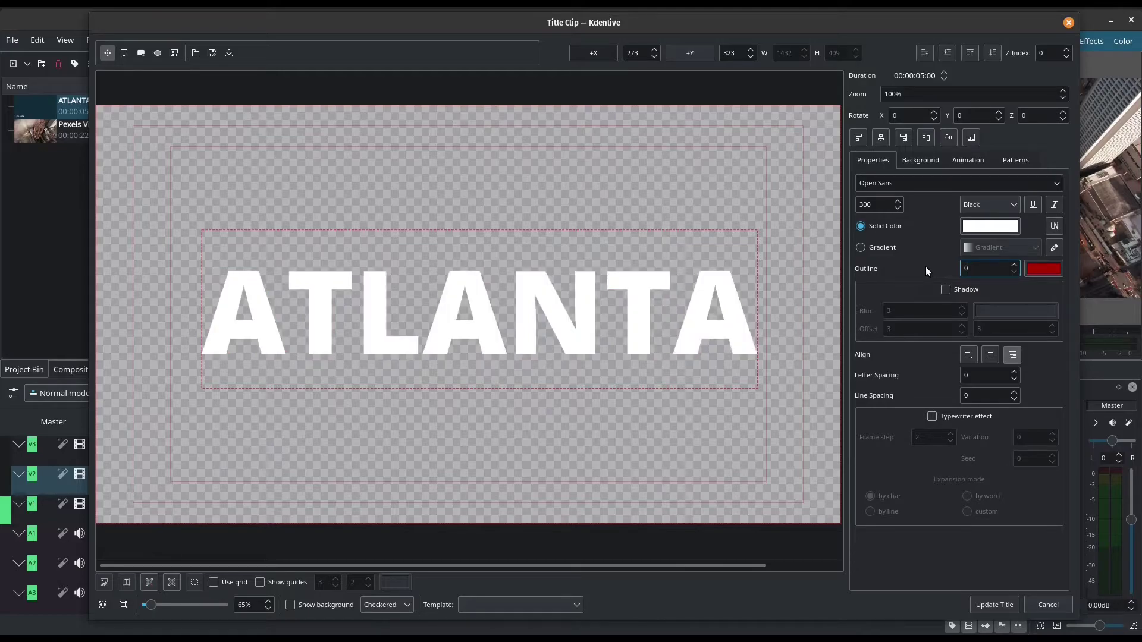
# - Give the ATLANTA title a drop shadow with blur 5 and offset 7 by 5, centre-aligned
pyautogui.click(946, 291)
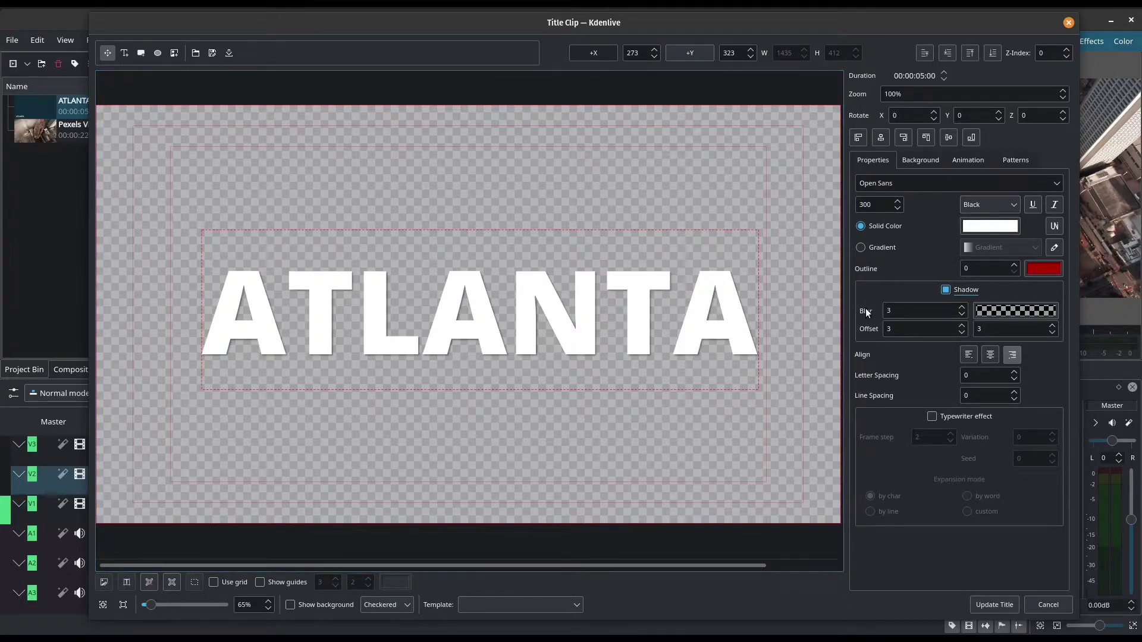
pyautogui.doubleClick(963, 308)
pyautogui.tripleClick(962, 325)
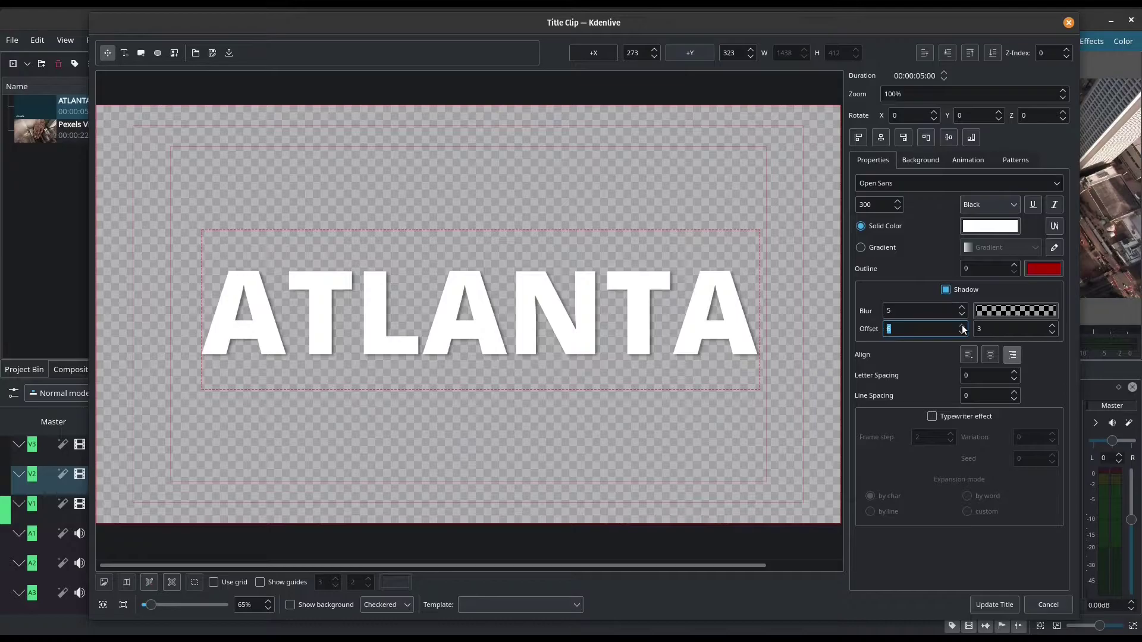
pyautogui.click(962, 325)
pyautogui.click(1052, 326)
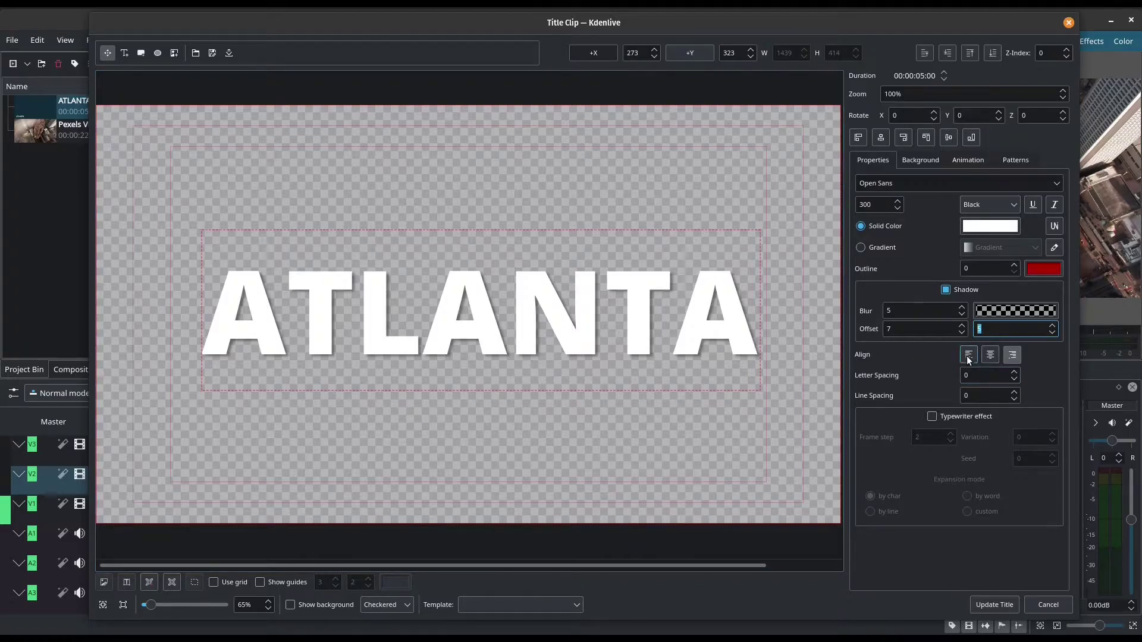
pyautogui.click(1004, 356)
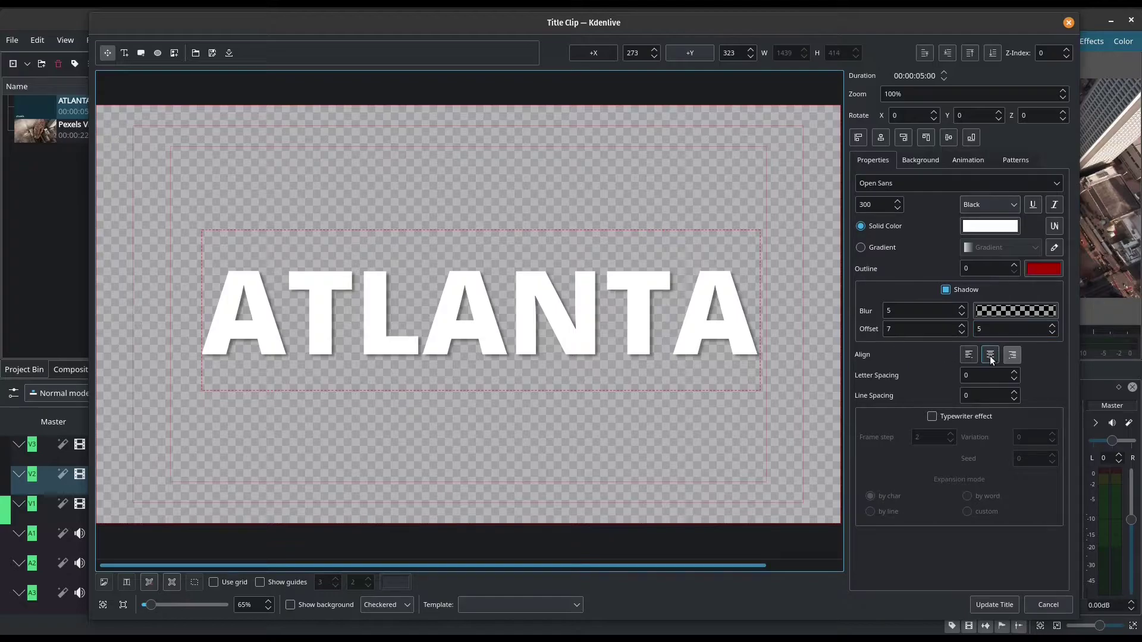
pyautogui.click(990, 355)
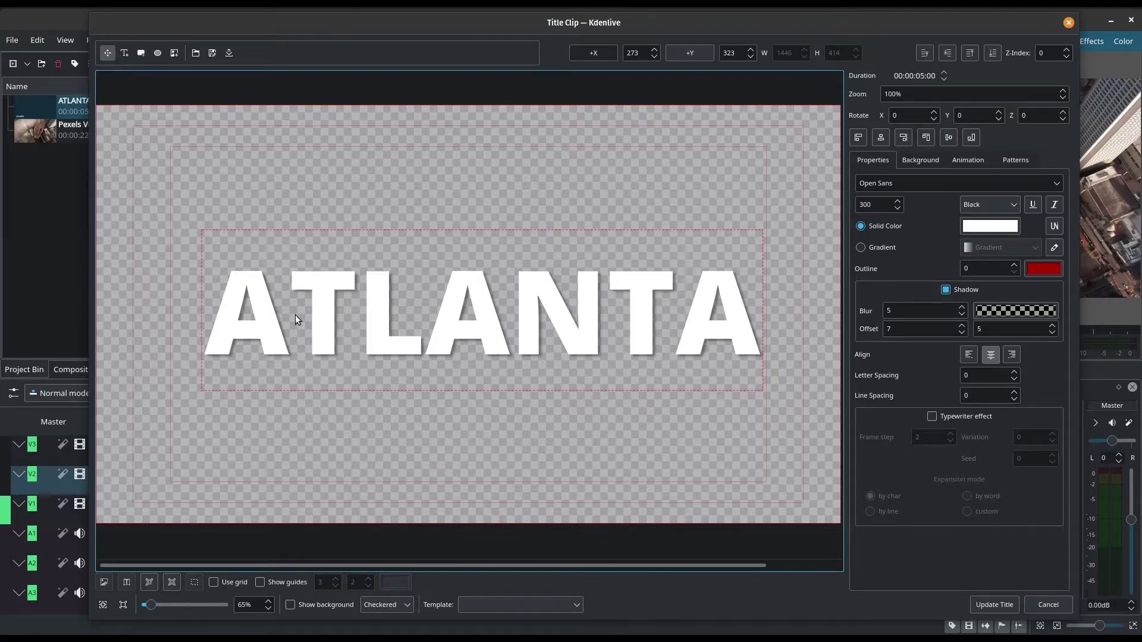
# - Align the ATLANTA title box left, then centre it horizontally and vertically at X 237, Y 333
pyautogui.click(859, 138)
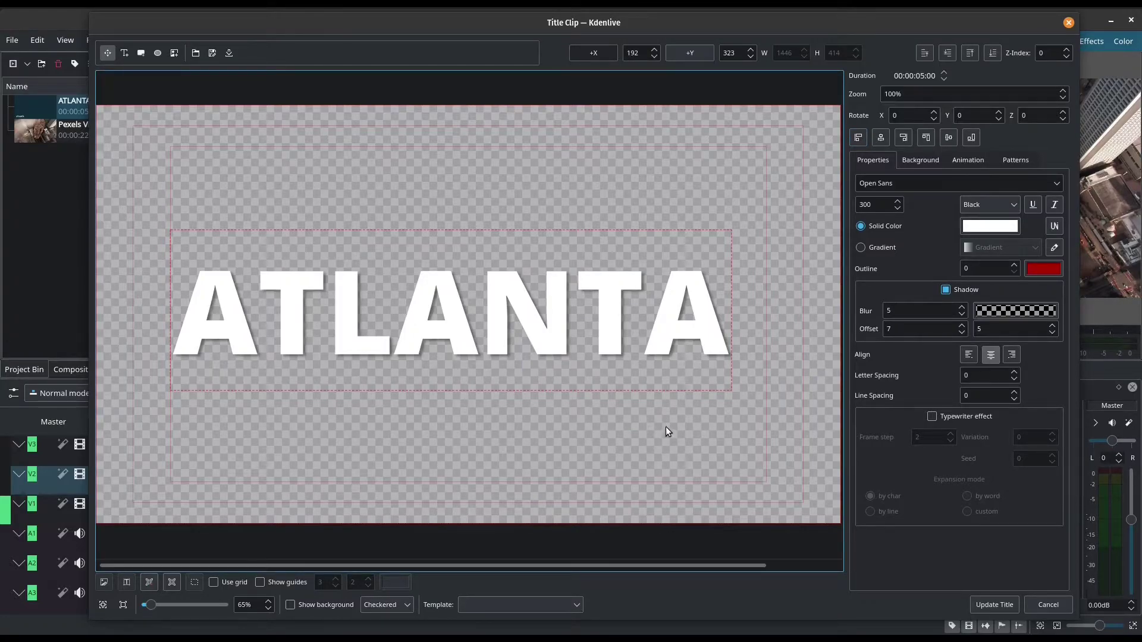
pyautogui.click(856, 139)
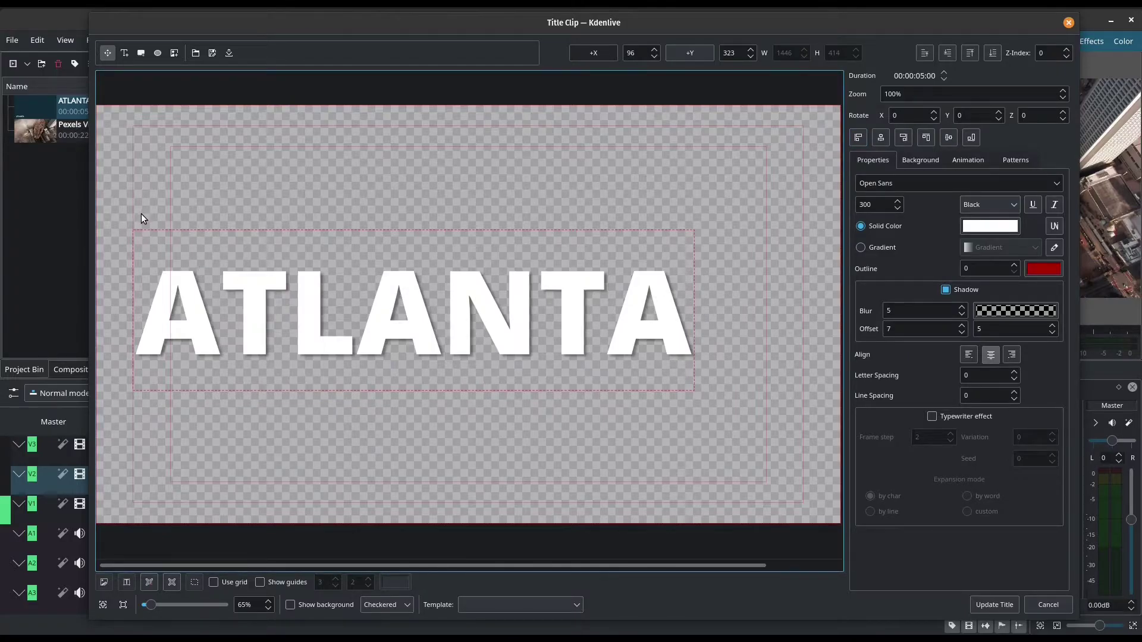
pyautogui.click(859, 138)
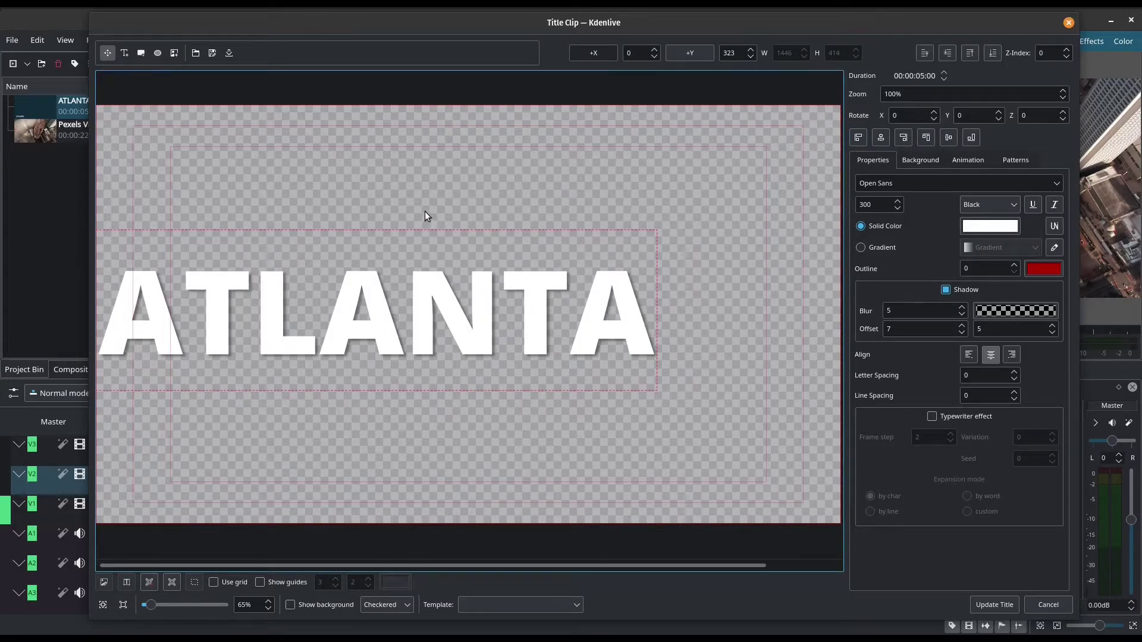
pyautogui.click(881, 140)
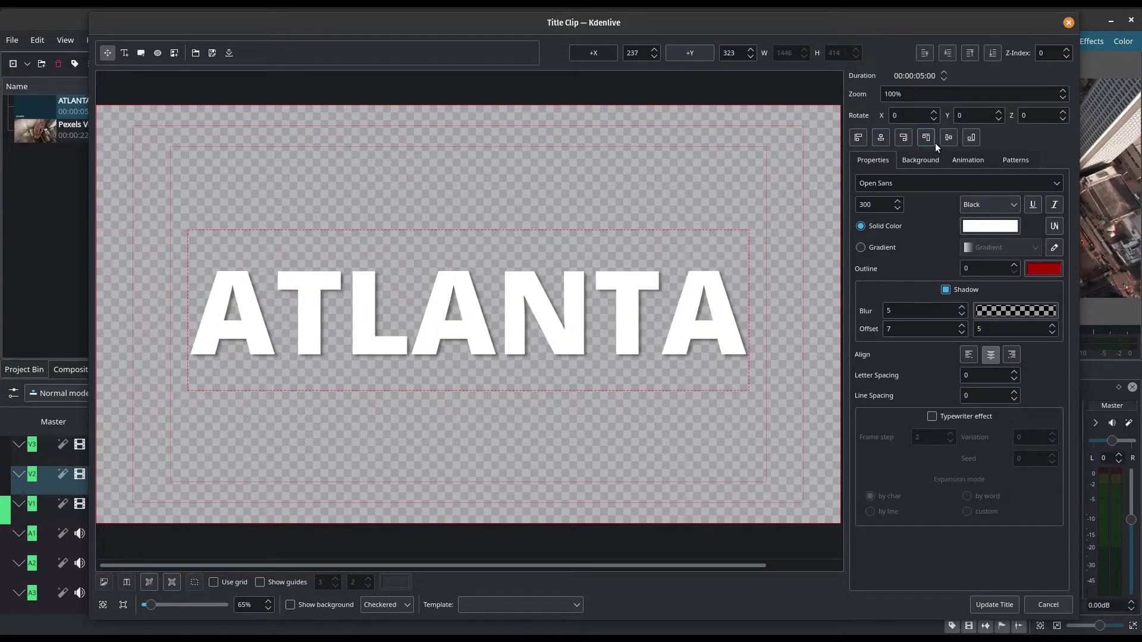
pyautogui.click(951, 141)
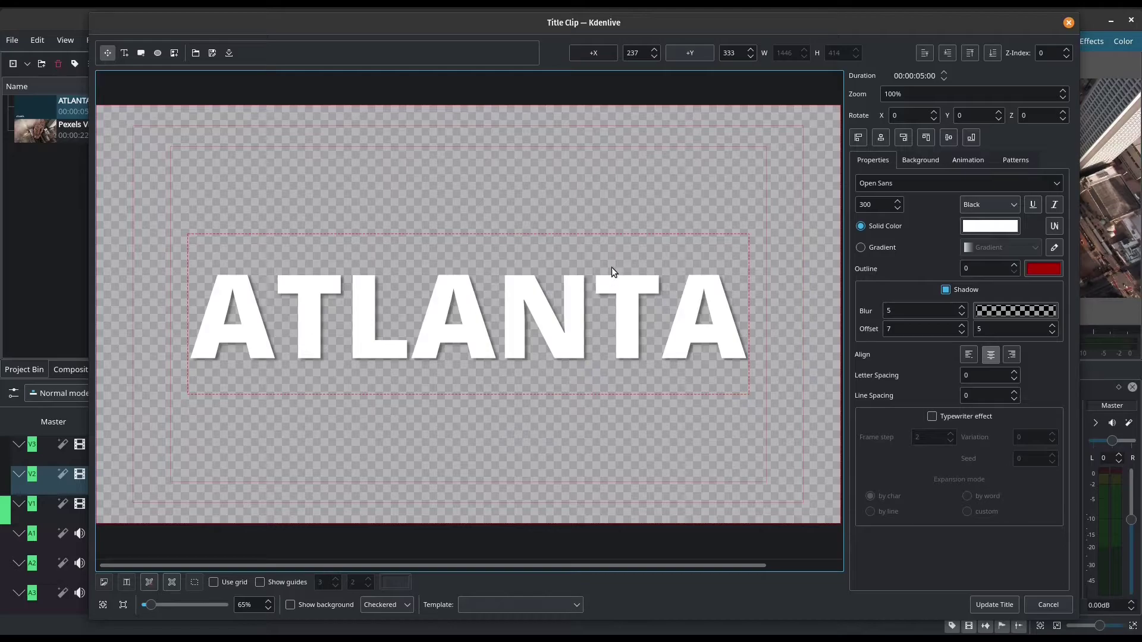
# - Reset the title's Rotate X, Y and Z values to 0
pyautogui.click(935, 113)
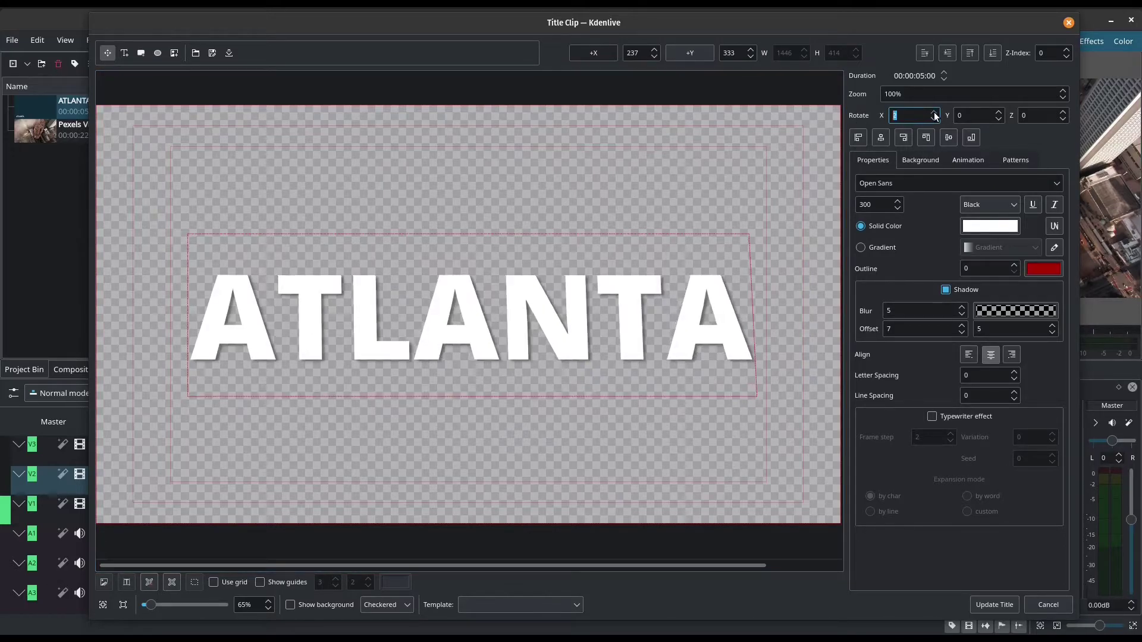
pyautogui.scroll(-3, 935, 119)
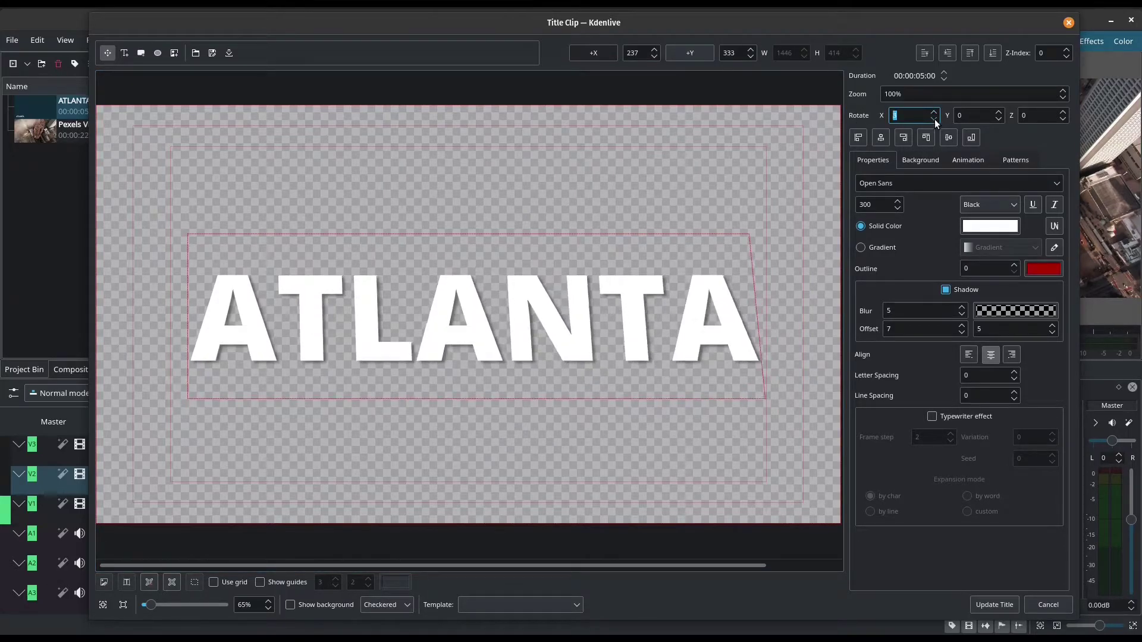
pyautogui.scroll(5, 1003, 114)
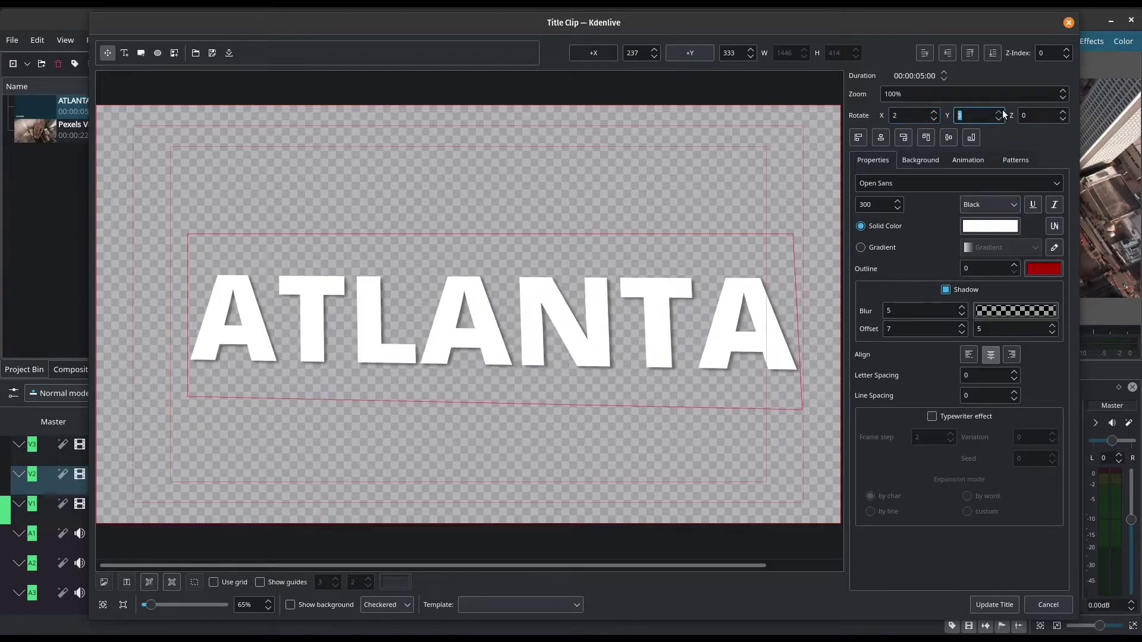
pyautogui.scroll(-4, 999, 118)
pyautogui.scroll(5, 1065, 116)
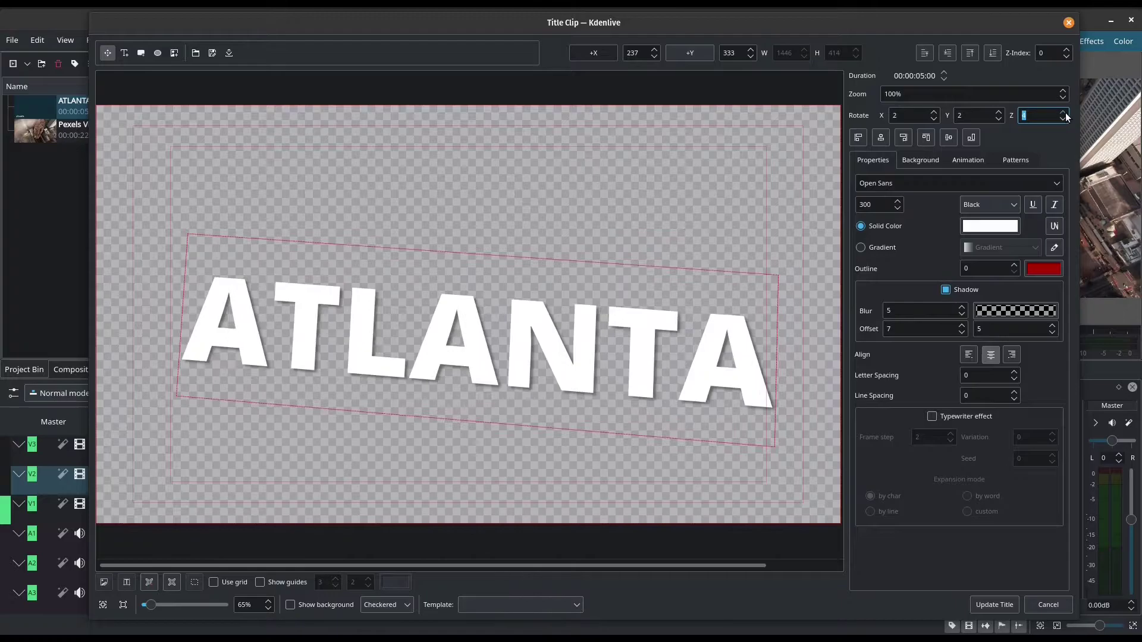
pyautogui.scroll(-3, 1066, 119)
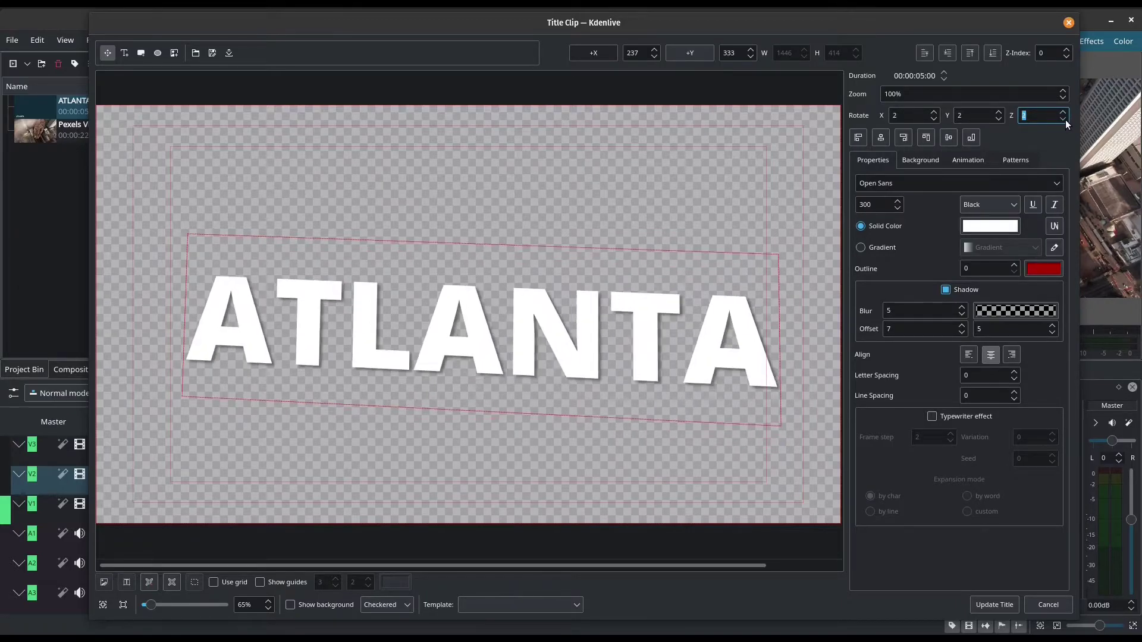
pyautogui.click(1038, 115)
pyautogui.doubleClick(1038, 115)
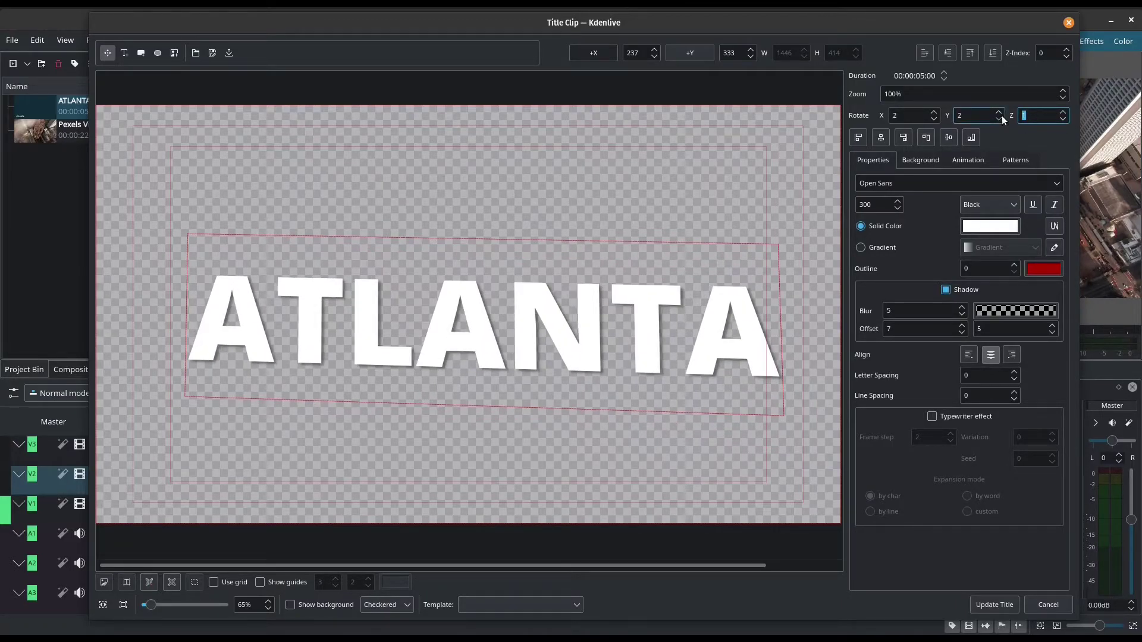
pyautogui.write('0')
pyautogui.doubleClick(961, 115)
pyautogui.write('0')
pyautogui.doubleClick(895, 116)
pyautogui.write('0')
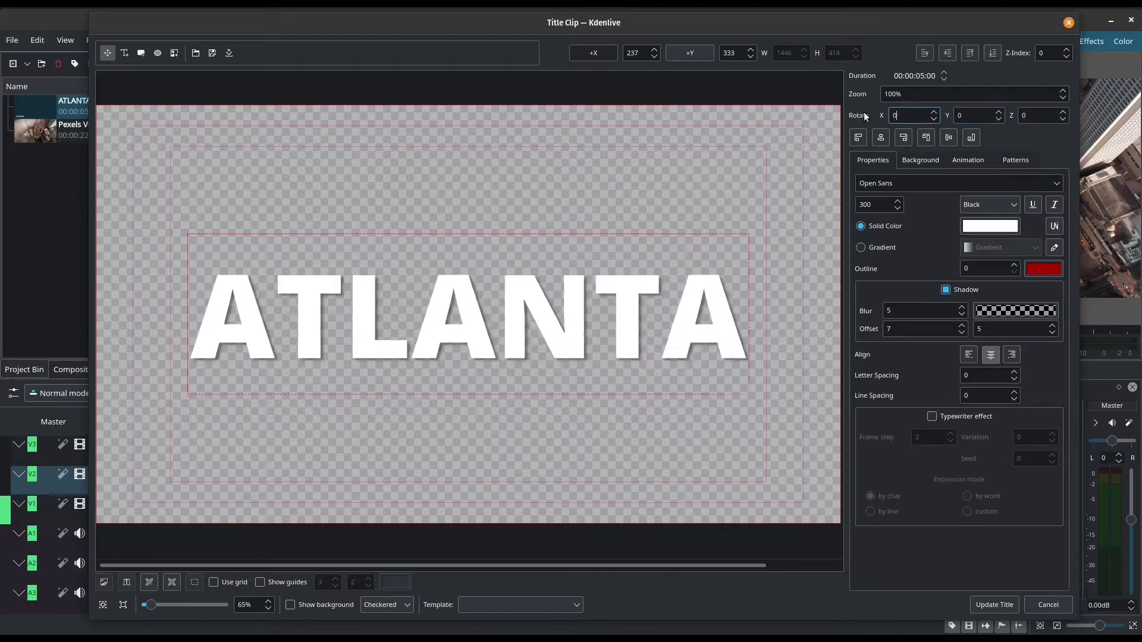
# - Restore the title's zoom to 100% and toggle the Typewriter effect on and back off
pyautogui.scroll(6, 915, 94)
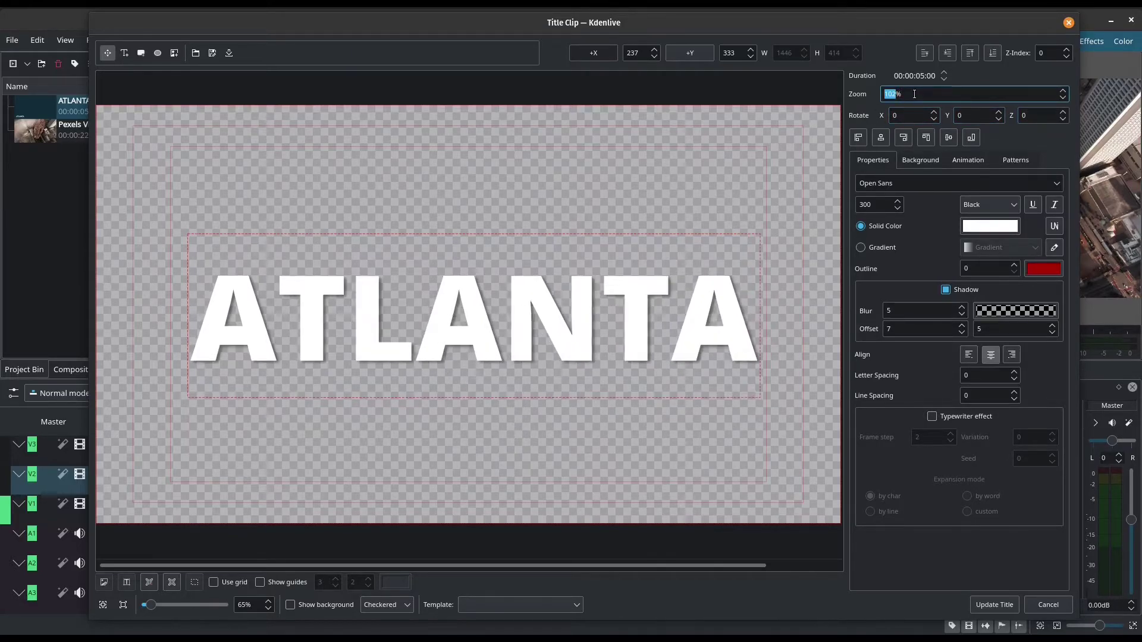
pyautogui.scroll(2, 914, 94)
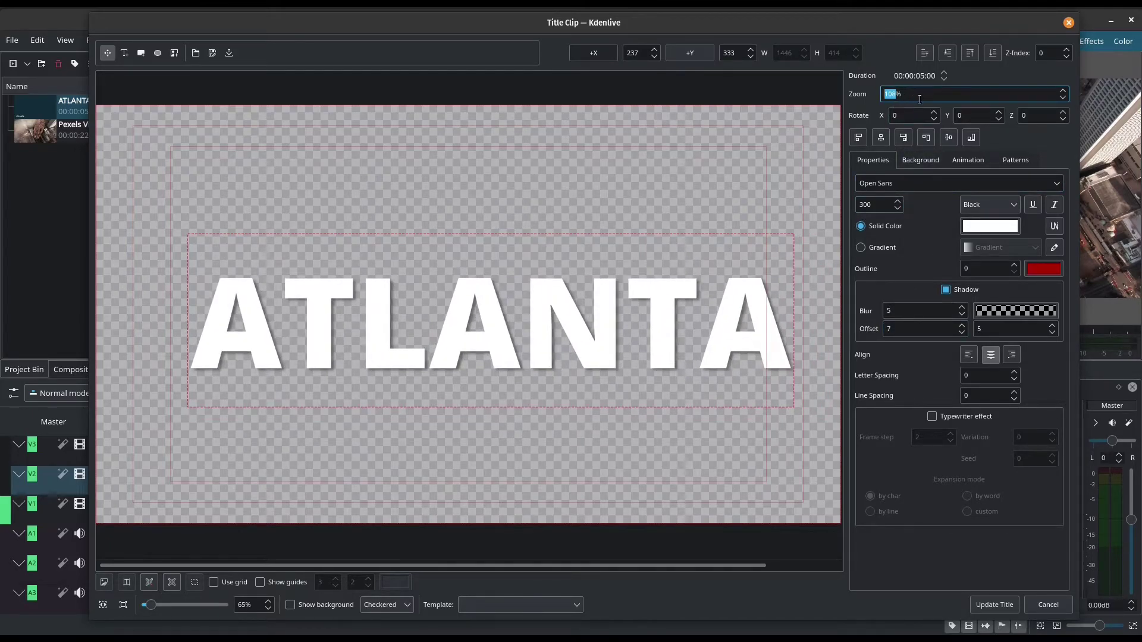
pyautogui.write('100')
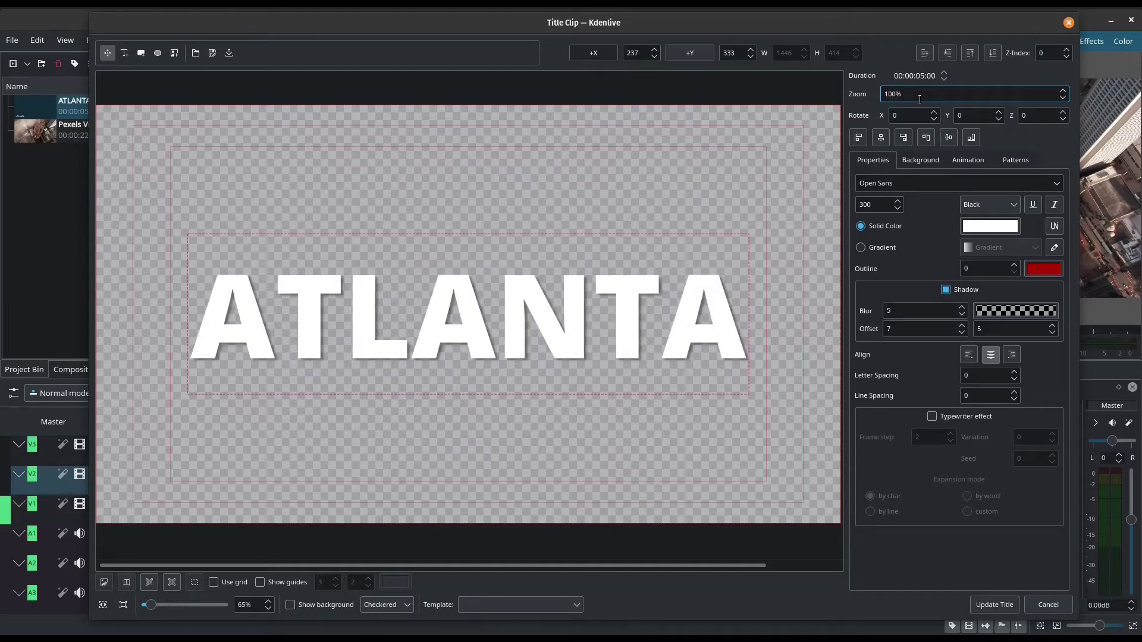
pyautogui.click(932, 417)
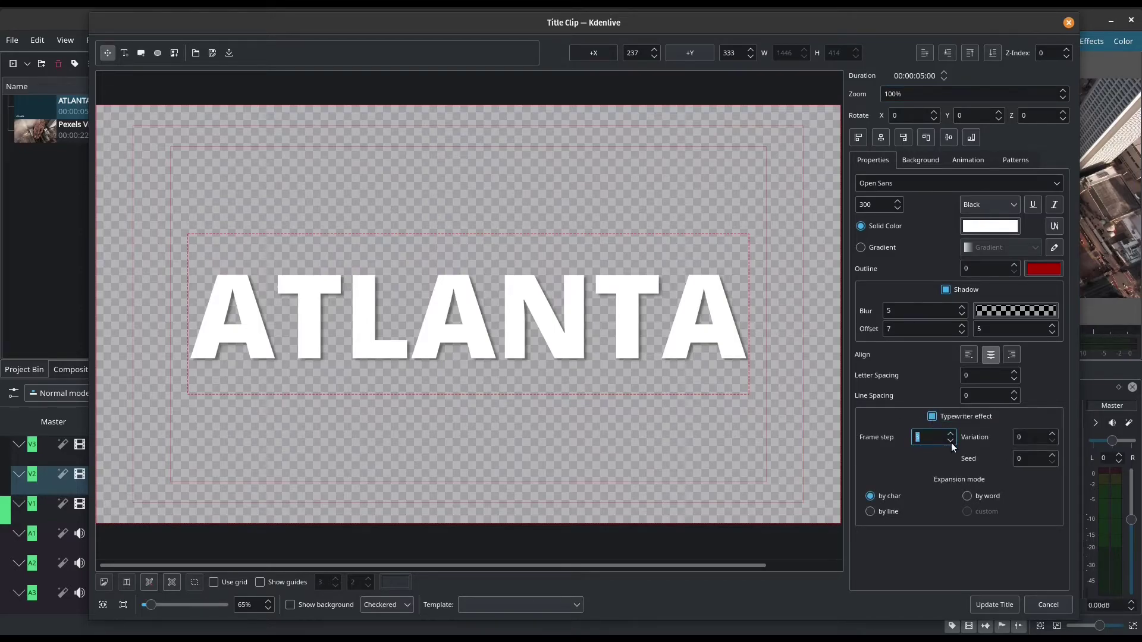
pyautogui.click(933, 415)
pyautogui.click(730, 198)
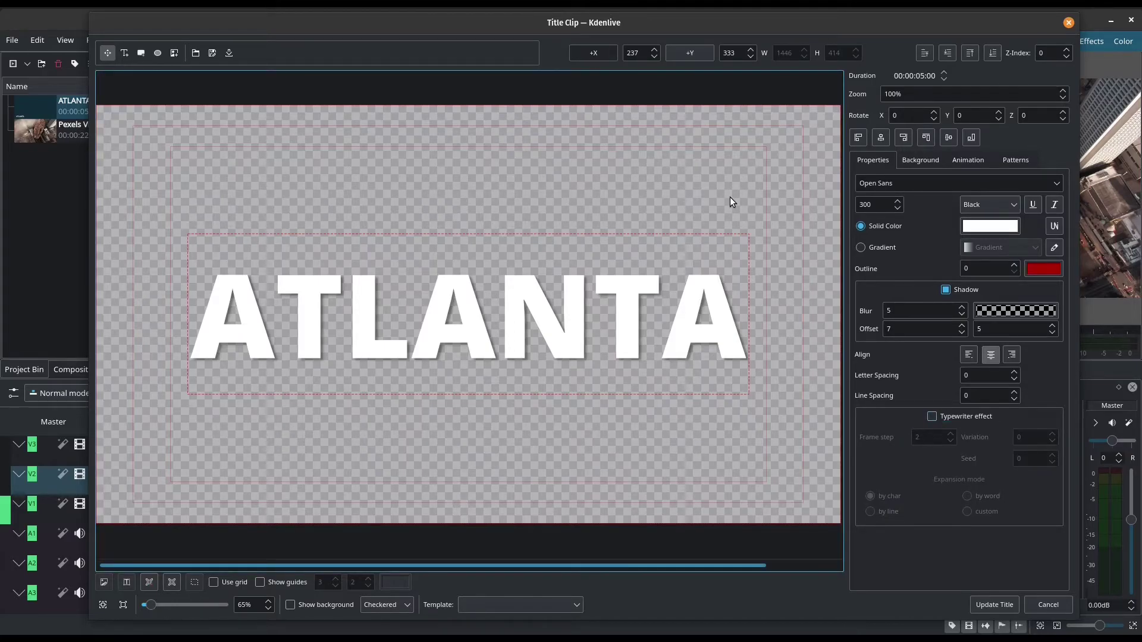
# - Draw a rectangle and move it over the ATLANTA word
pyautogui.click(145, 55)
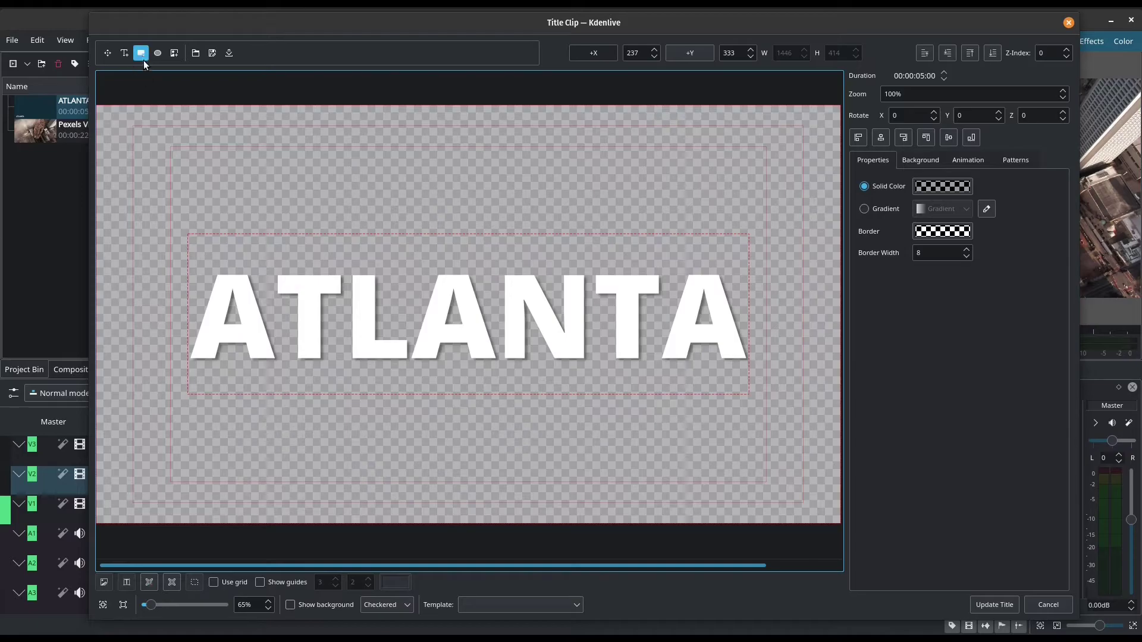
pyautogui.moveTo(150, 154)
pyautogui.mouseDown()
pyautogui.moveTo(224, 189)
pyautogui.moveTo(741, 334)
pyautogui.mouseUp()
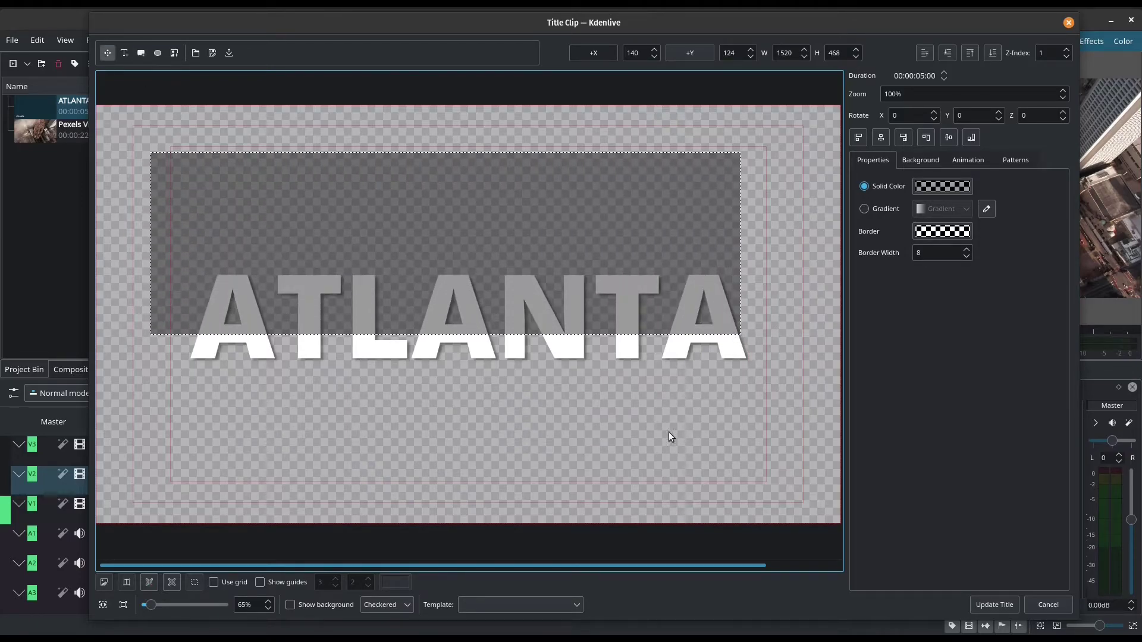
pyautogui.moveTo(425, 203); pyautogui.dragTo(450, 279)
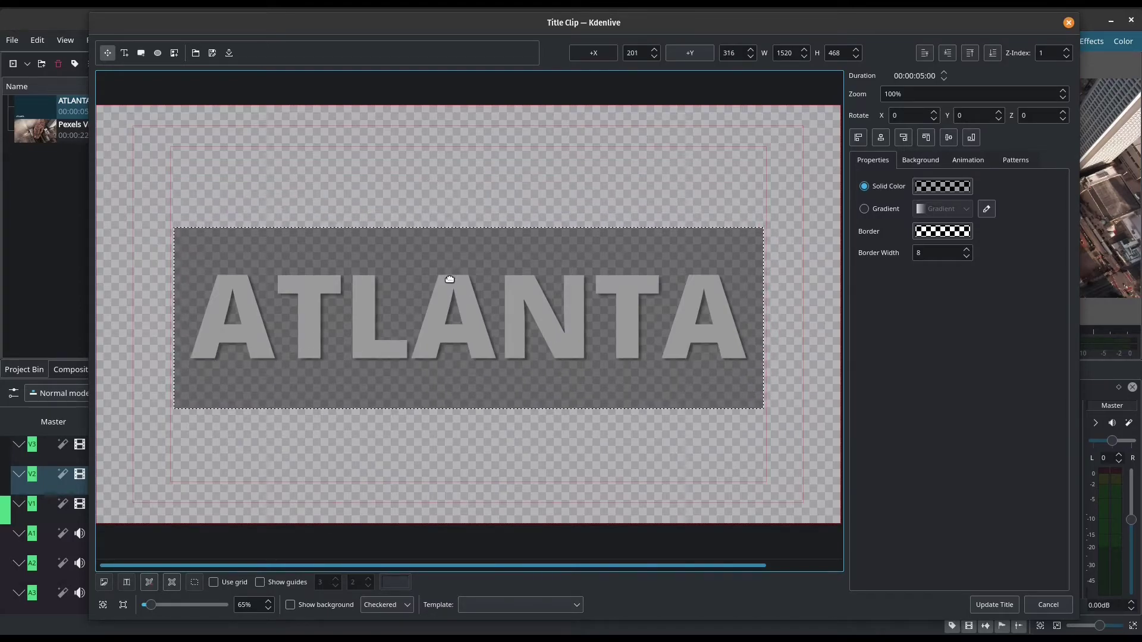
# - Fill the rectangle with solid black using the Select Color dialog
pyautogui.click(924, 188)
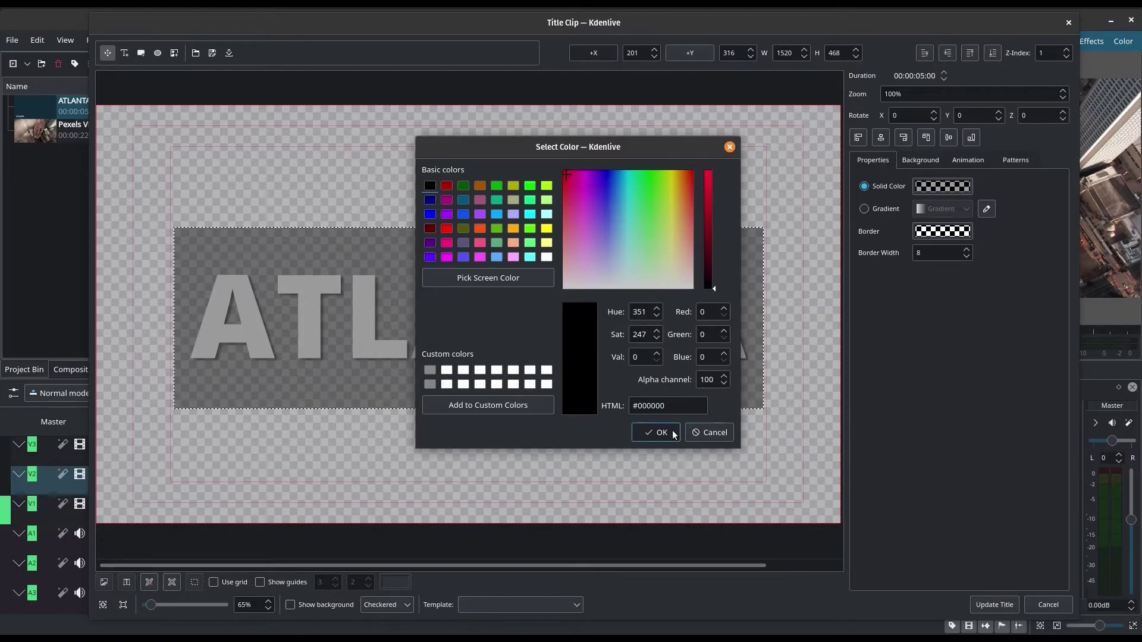
pyautogui.moveTo(636, 145); pyautogui.dragTo(850, 138)
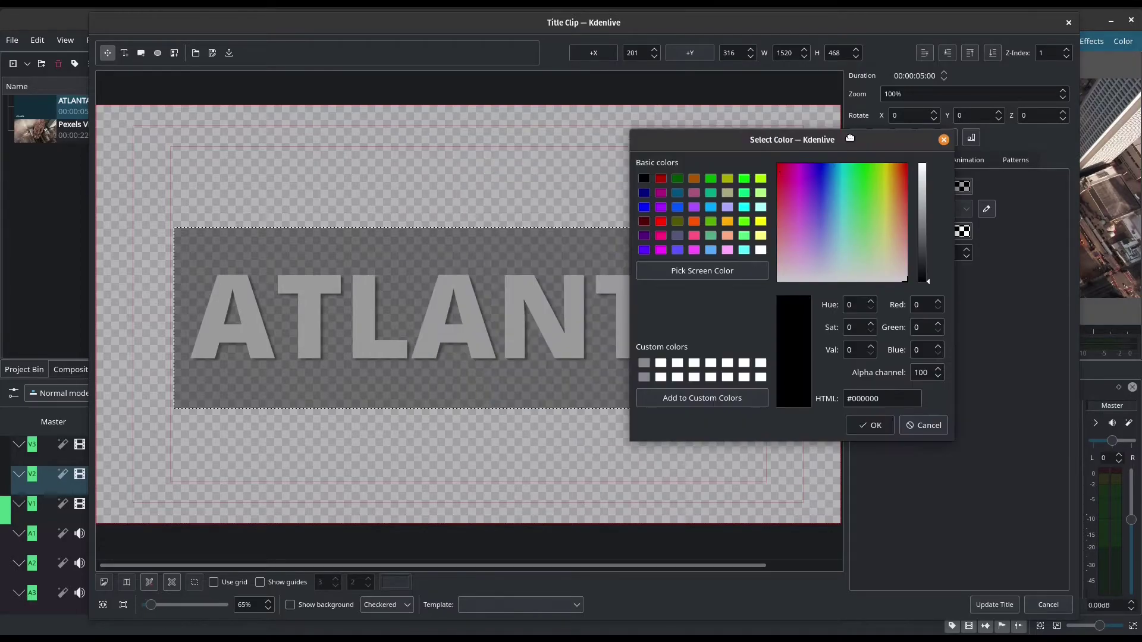
pyautogui.doubleClick(917, 371)
pyautogui.click(938, 369)
pyautogui.press('Up')
pyautogui.press('Up')
pyautogui.press('Up')
pyautogui.write('155')
pyautogui.press('Tab')
pyautogui.hotkey('shift', 'Tab')
pyautogui.write('25')
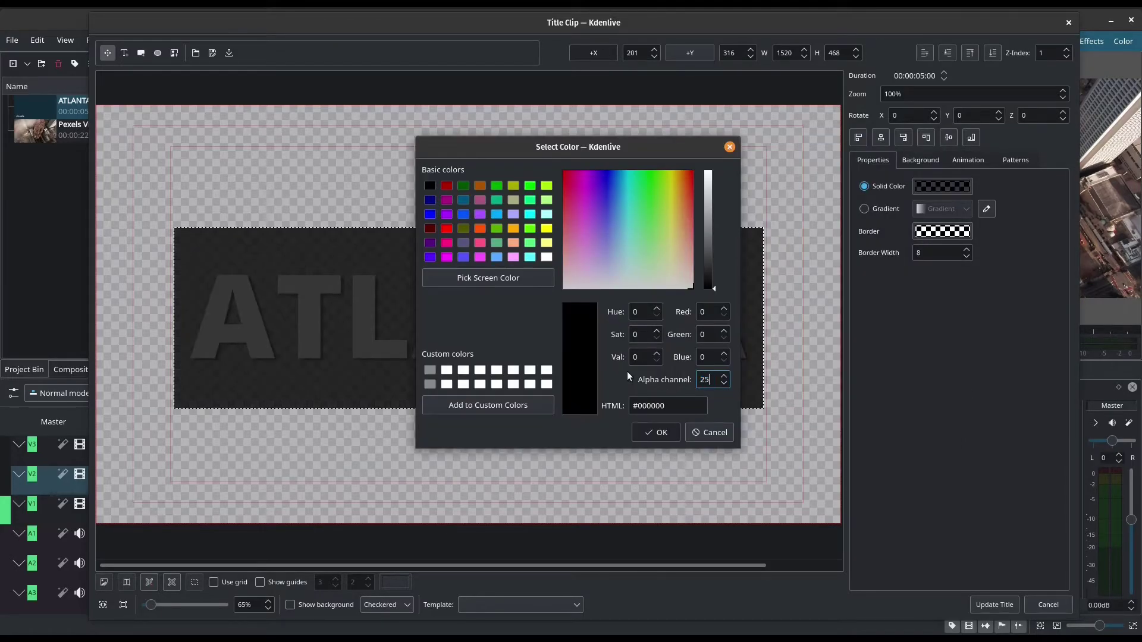
pyautogui.click(665, 434)
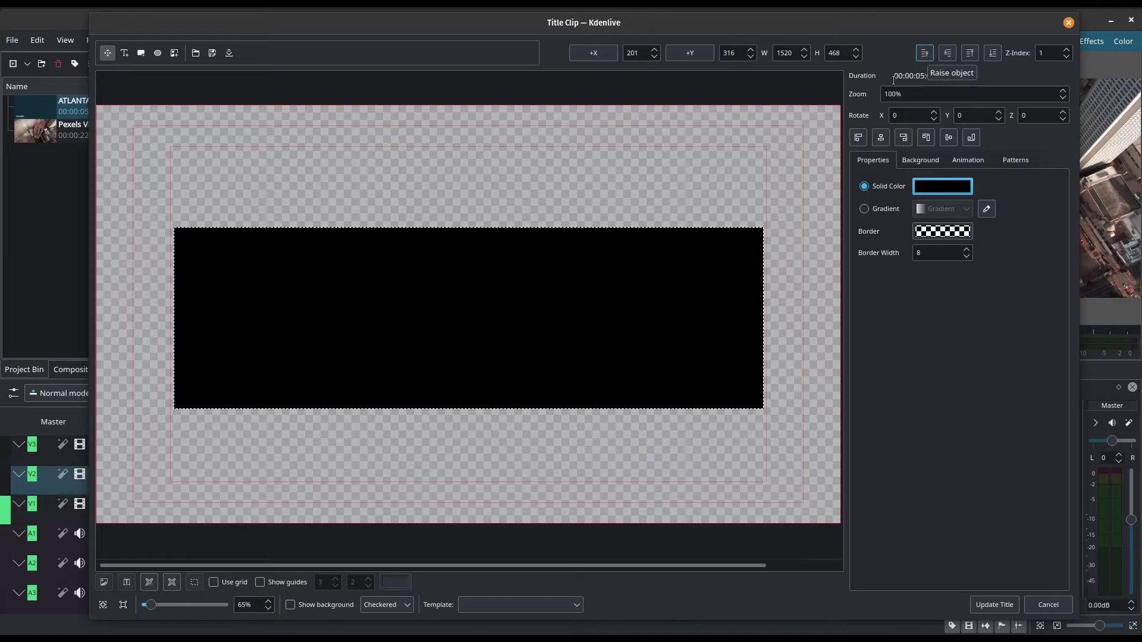
# - Lower the rectangle to Z-index -1 and raise the ATLANTA text to the top
pyautogui.click(699, 276)
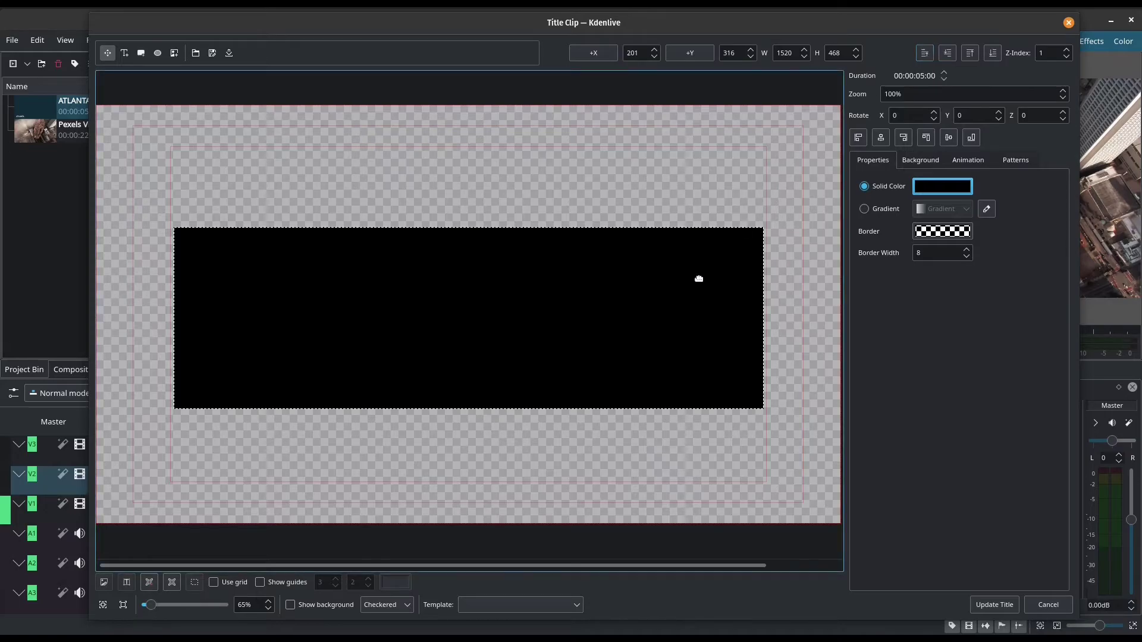
pyautogui.click(949, 56)
pyautogui.click(950, 55)
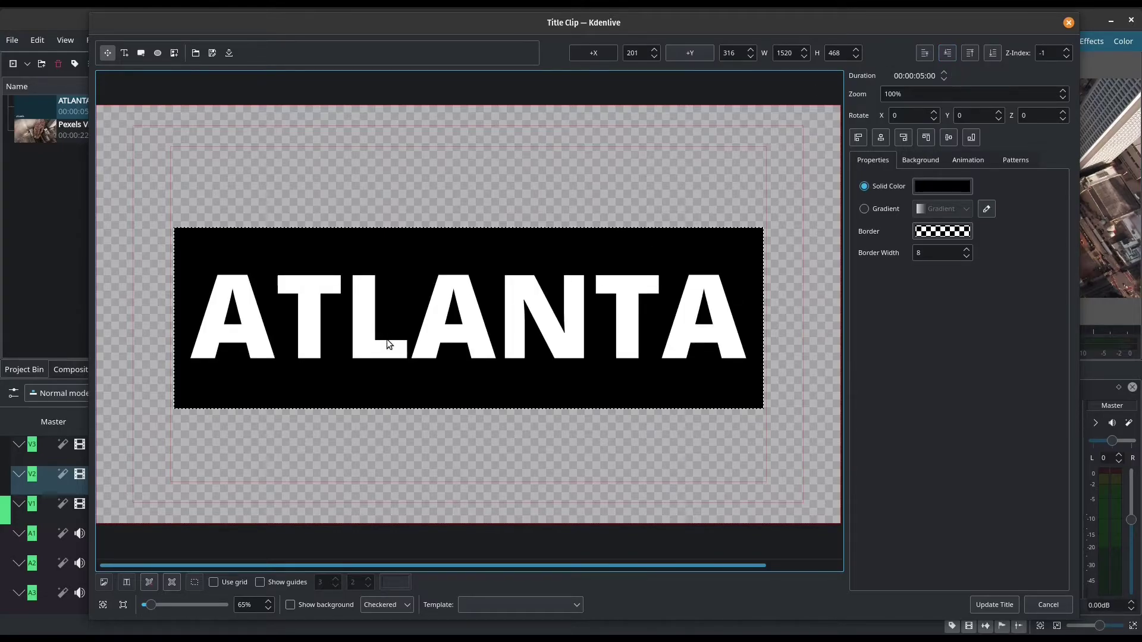
pyautogui.click(597, 291)
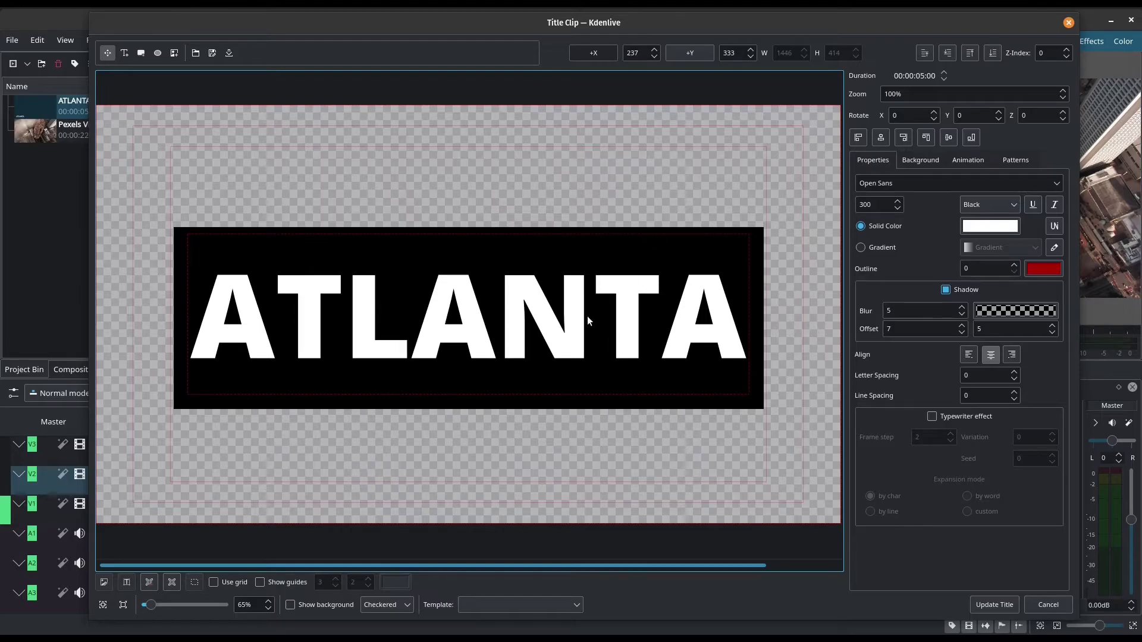
pyautogui.click(946, 58)
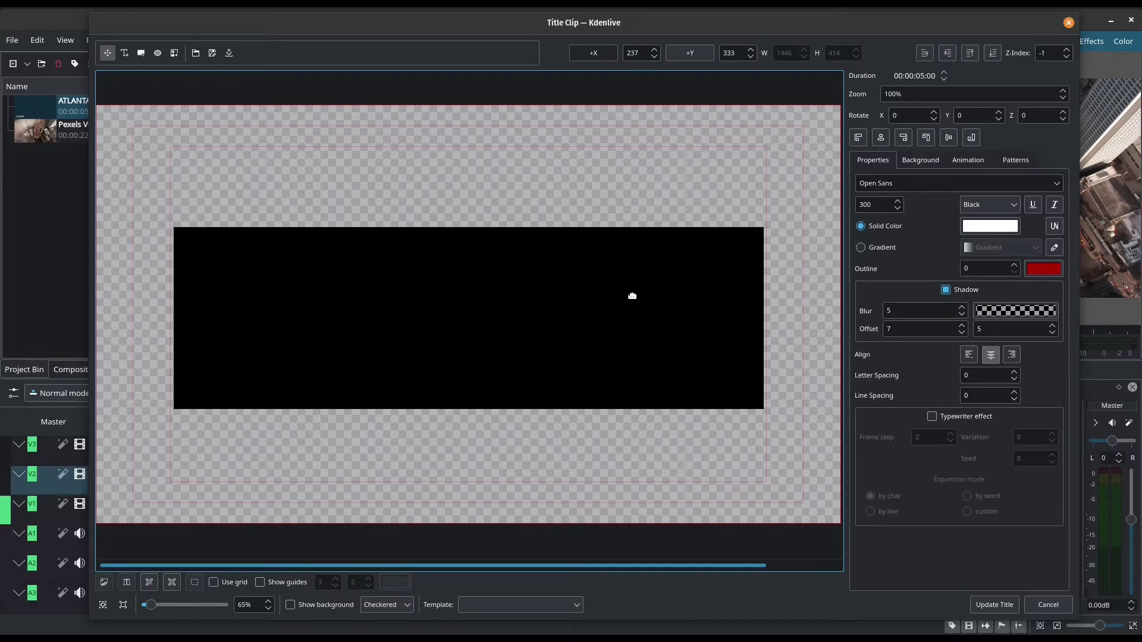
pyautogui.click(973, 56)
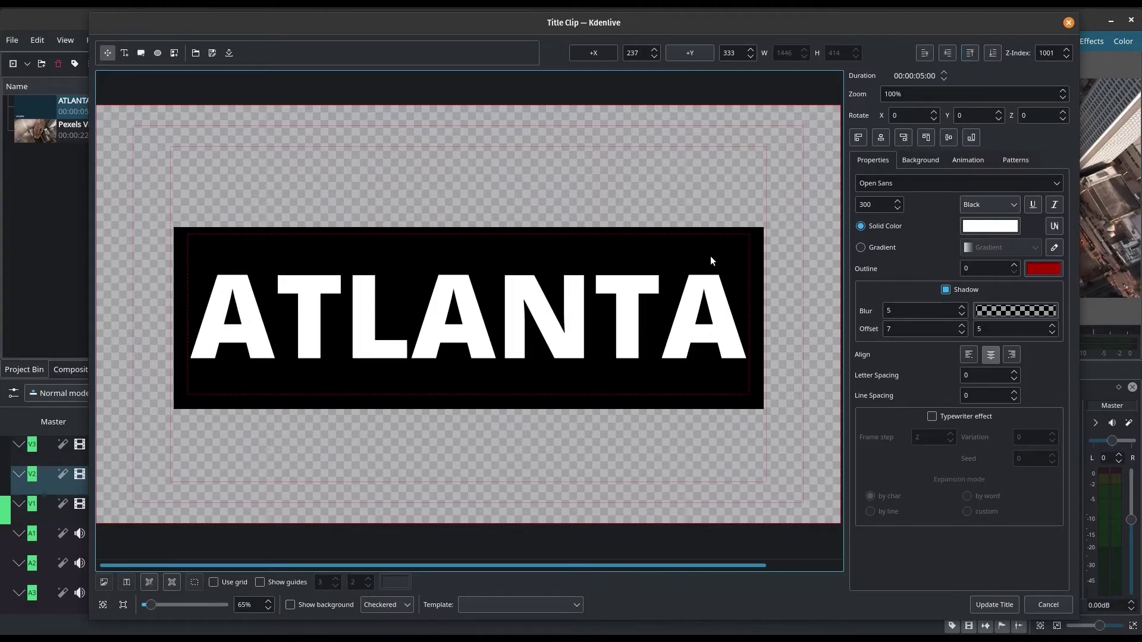
pyautogui.click(762, 239)
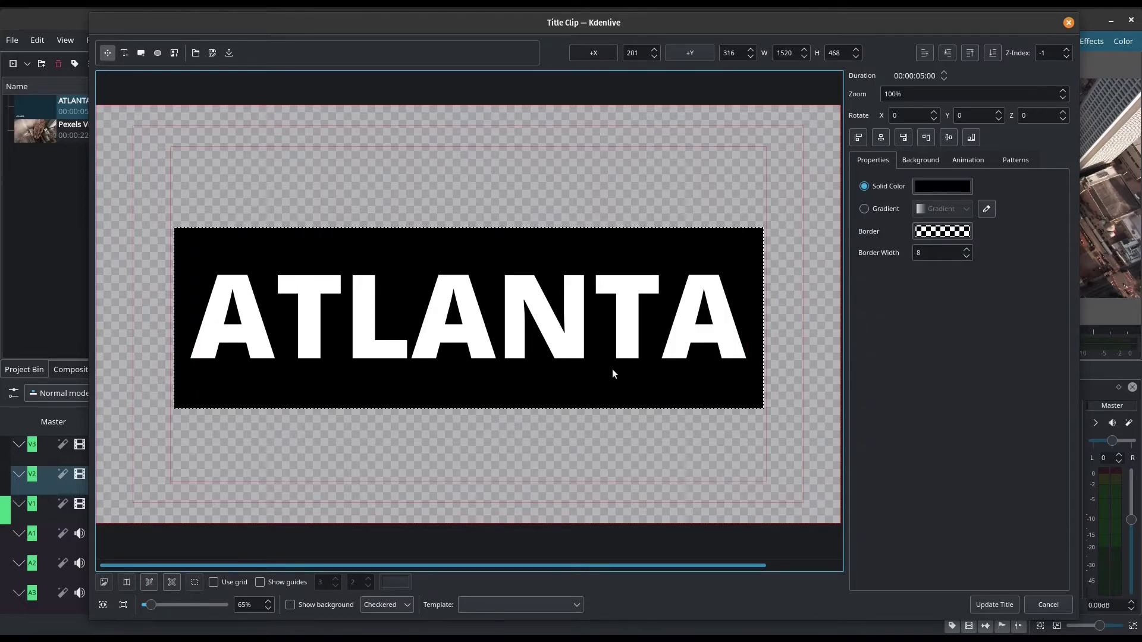
# - Change the rectangle's fill colour to orange
pyautogui.click(923, 187)
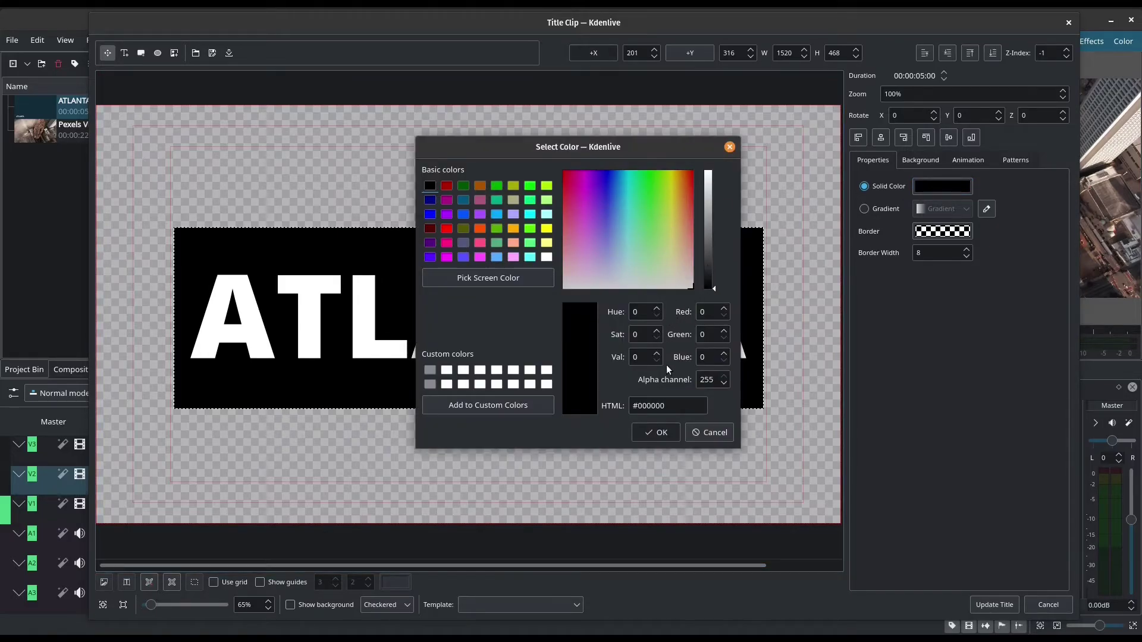
pyautogui.click(729, 147)
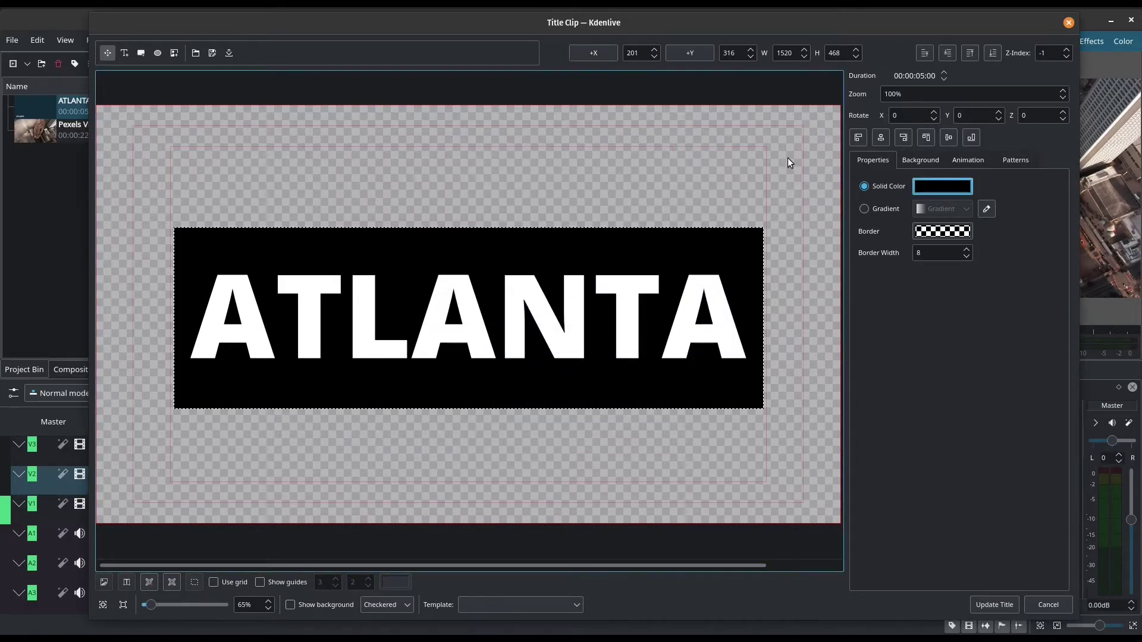
pyautogui.click(927, 186)
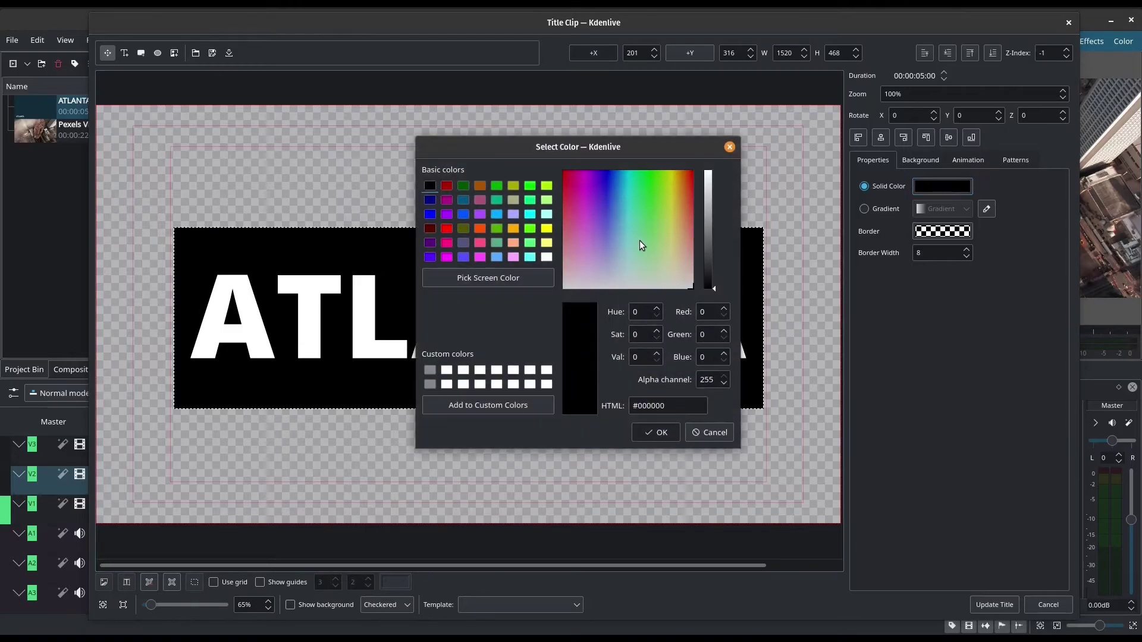
pyautogui.click(480, 230)
pyautogui.click(647, 434)
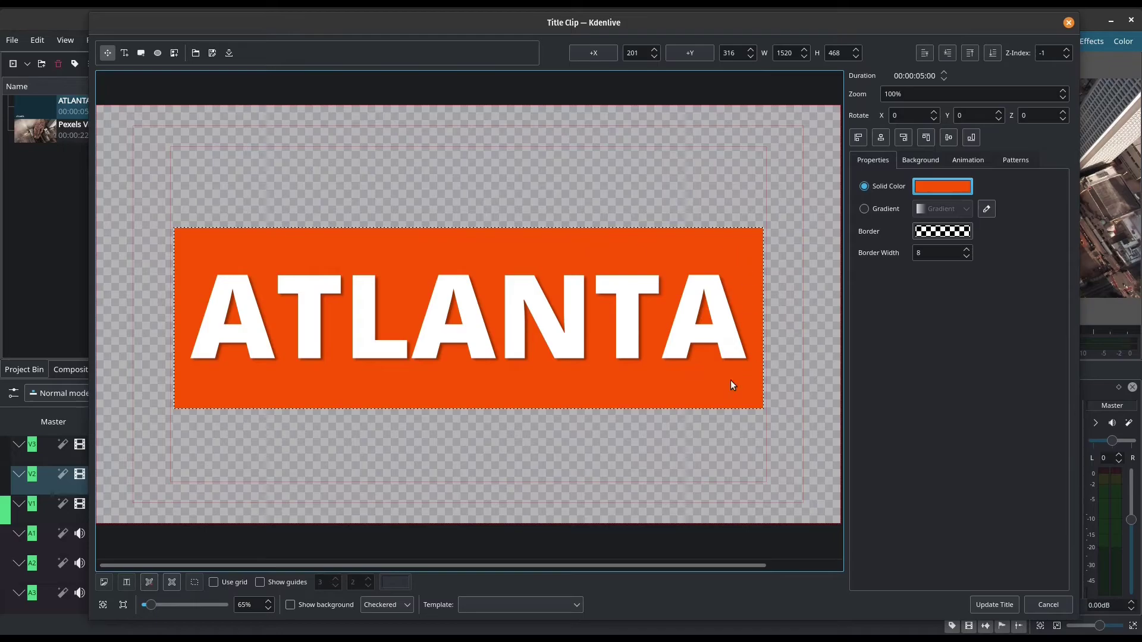
# - Switch the rectangle to a gradient fill and reselect it
pyautogui.click(866, 209)
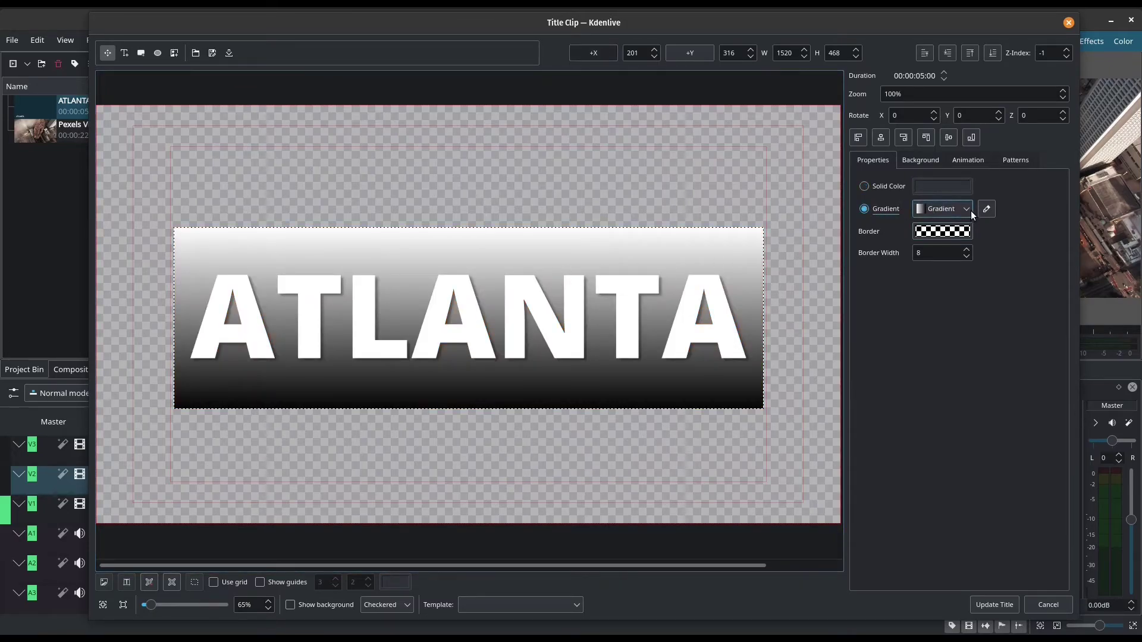
pyautogui.click(732, 191)
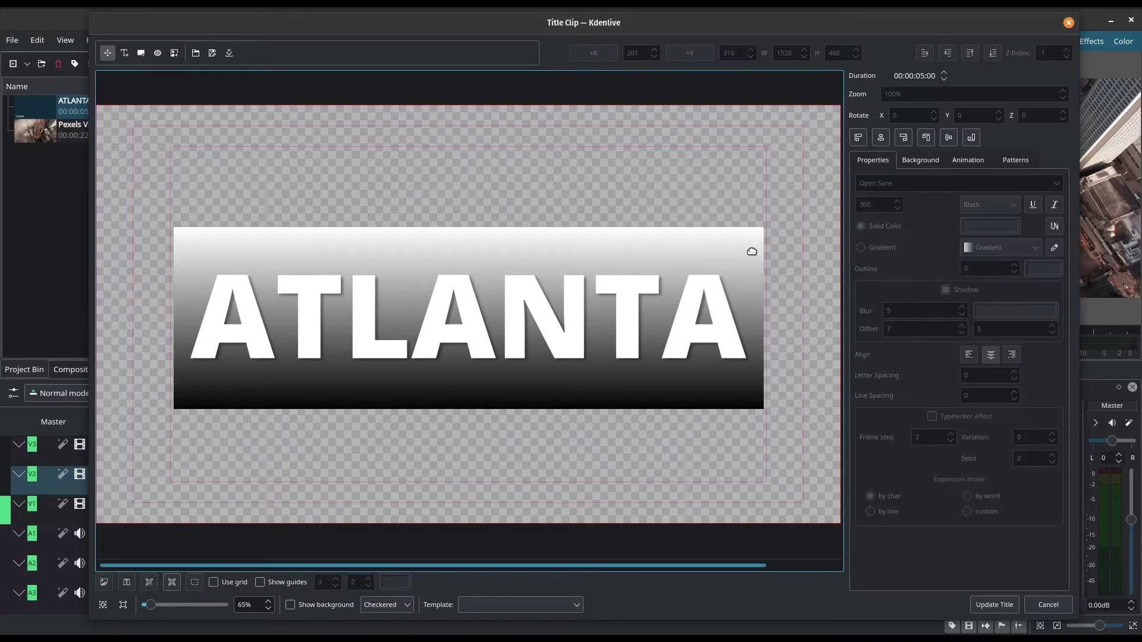
pyautogui.click(752, 251)
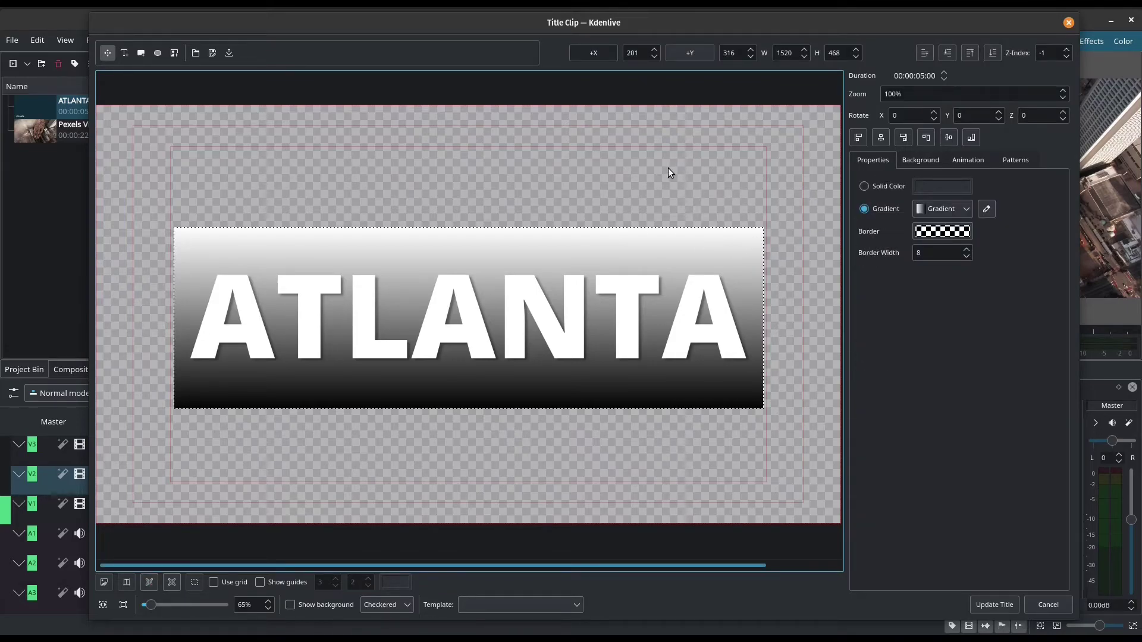
# - Delete the gradient rectangle, then draw an ellipse over ATLANTA and delete it as well
pyautogui.press('Delete')
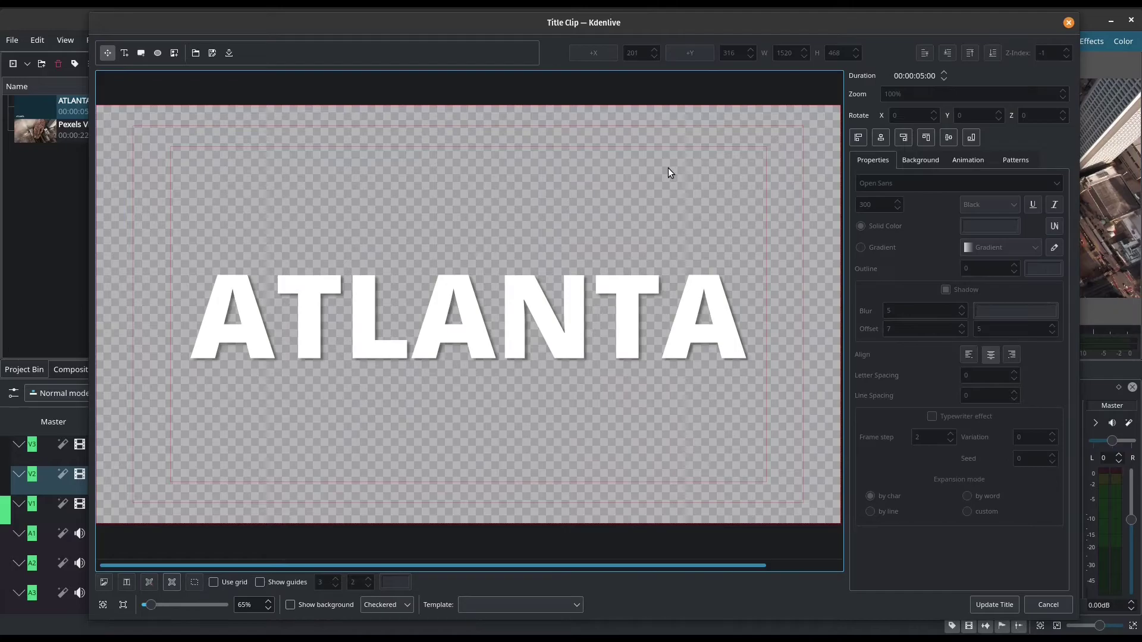
pyautogui.click(159, 57)
pyautogui.moveTo(191, 169); pyautogui.dragTo(511, 330)
pyautogui.click(421, 224)
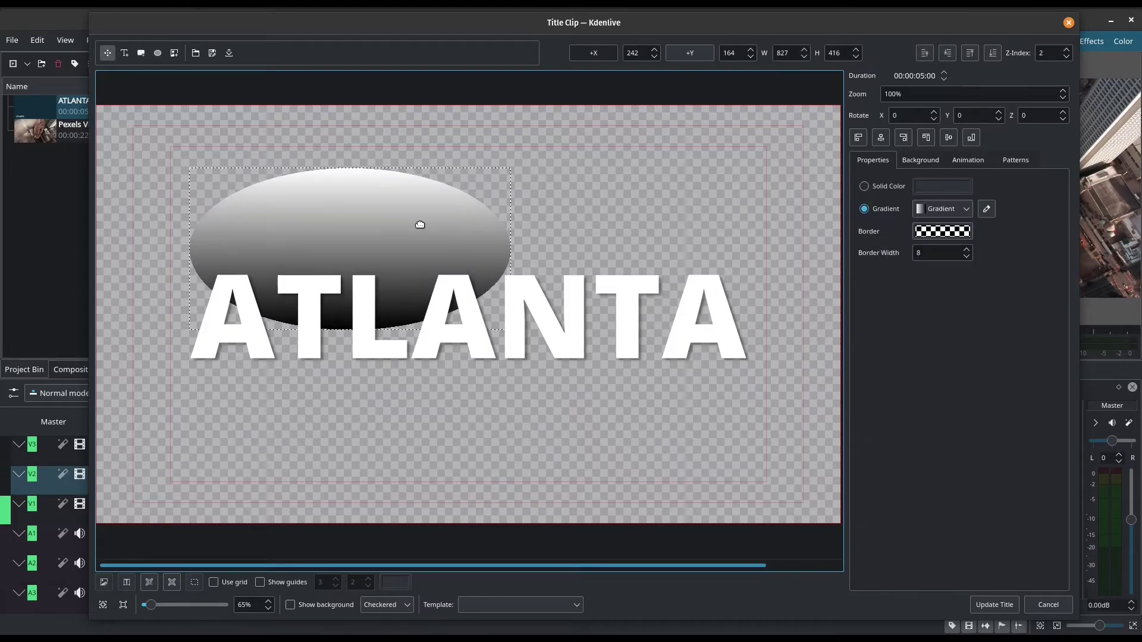
pyautogui.press('Delete')
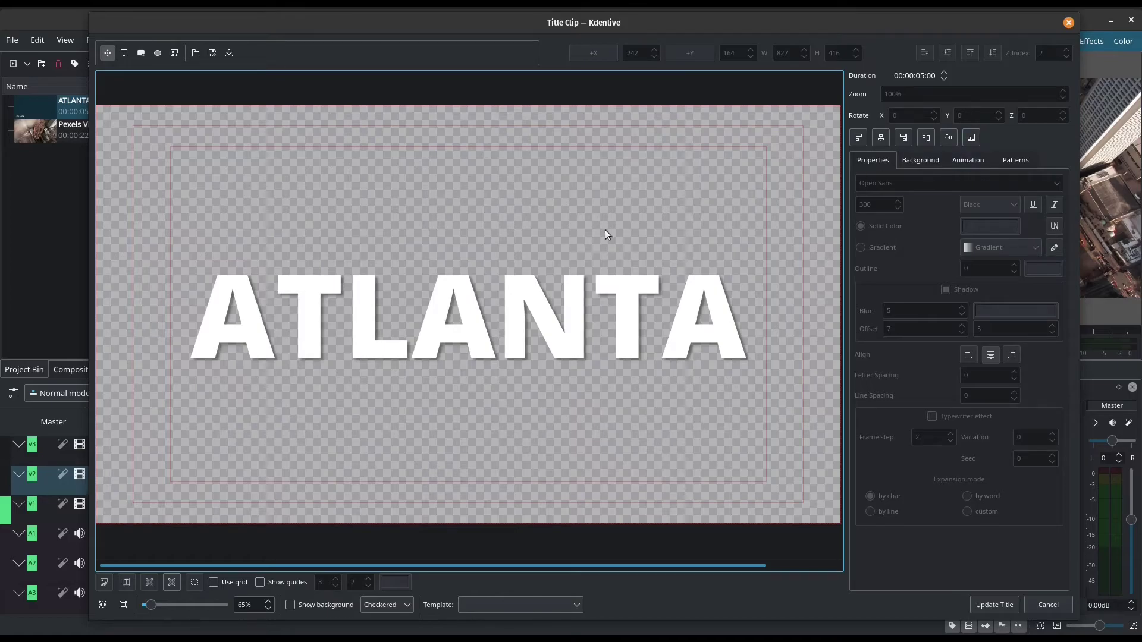
# - Update the title, then drag the ATLANTA clip on V2 about two seconds later
pyautogui.click(993, 604)
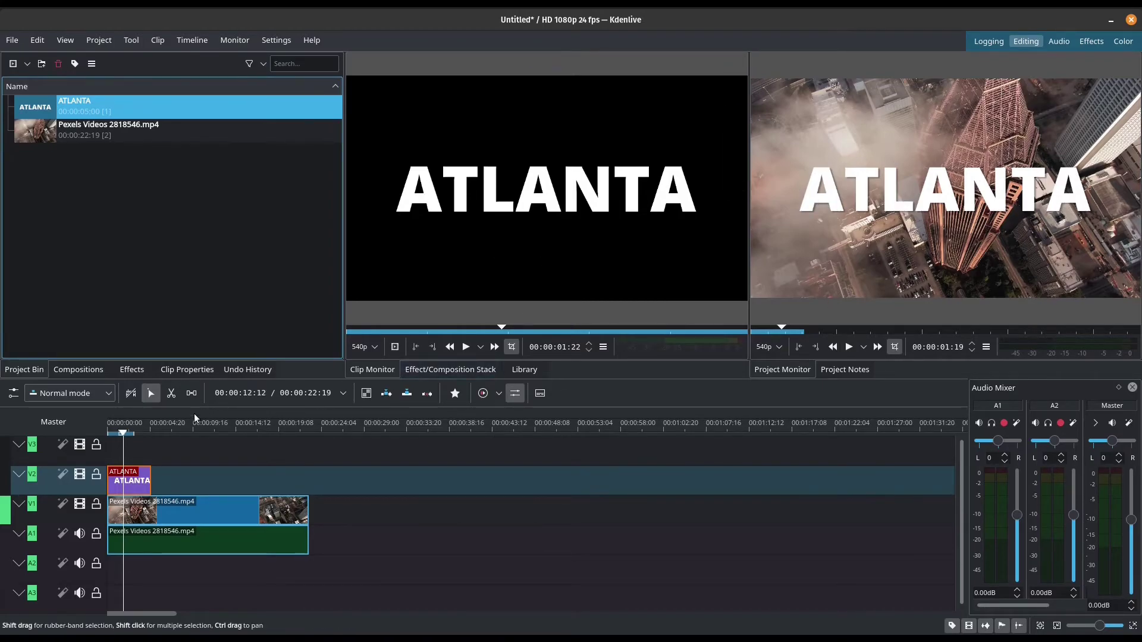
pyautogui.click(108, 429)
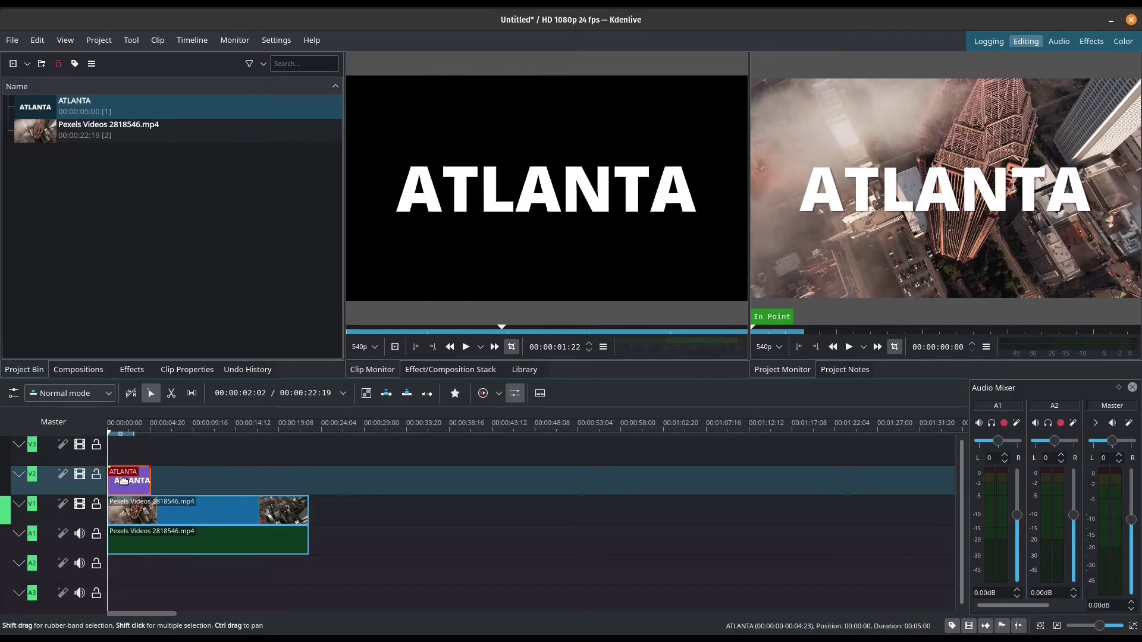
pyautogui.moveTo(124, 482)
pyautogui.mouseDown()
pyautogui.moveTo(152, 482)
pyautogui.moveTo(140, 486)
pyautogui.mouseUp()
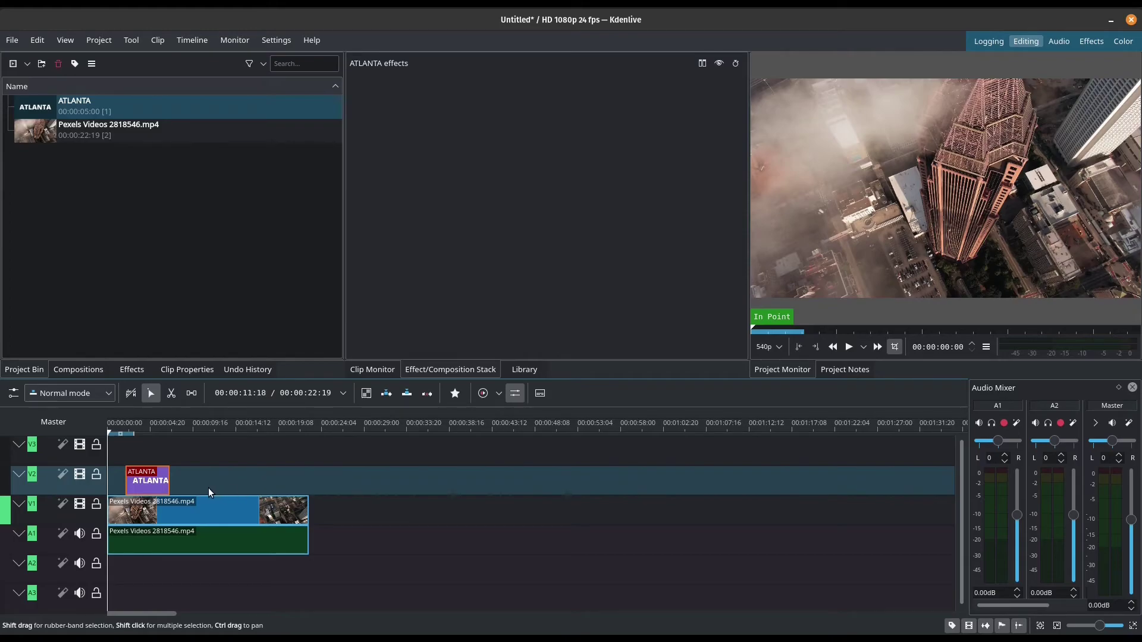
pyautogui.scroll(2, 208, 488)
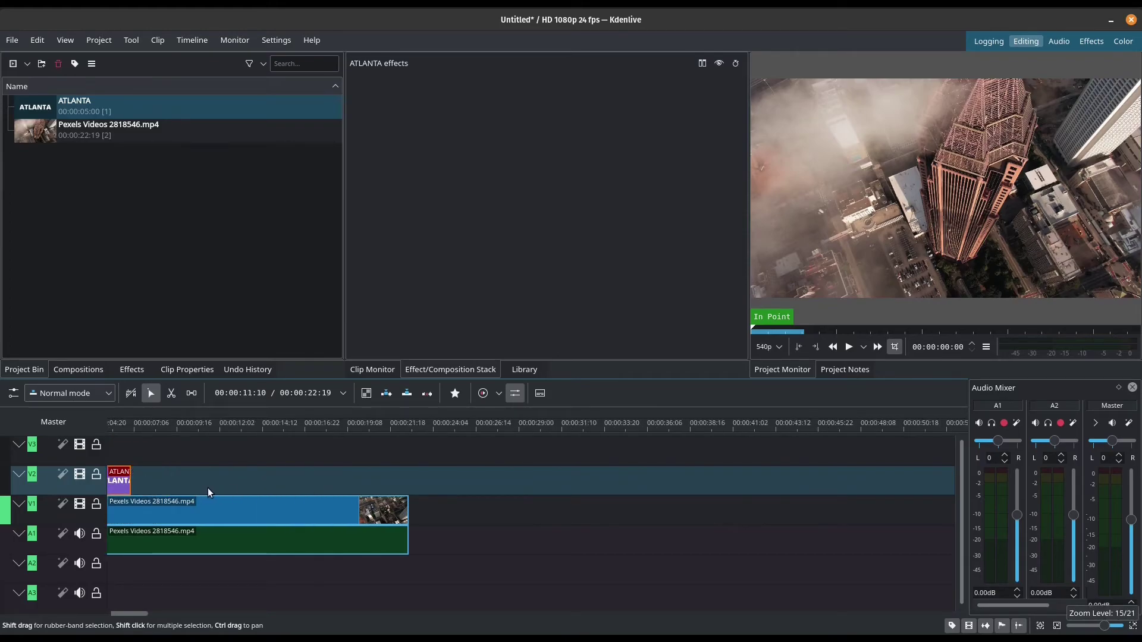
pyautogui.scroll(1, 208, 488)
pyautogui.scroll(2, 117, 614)
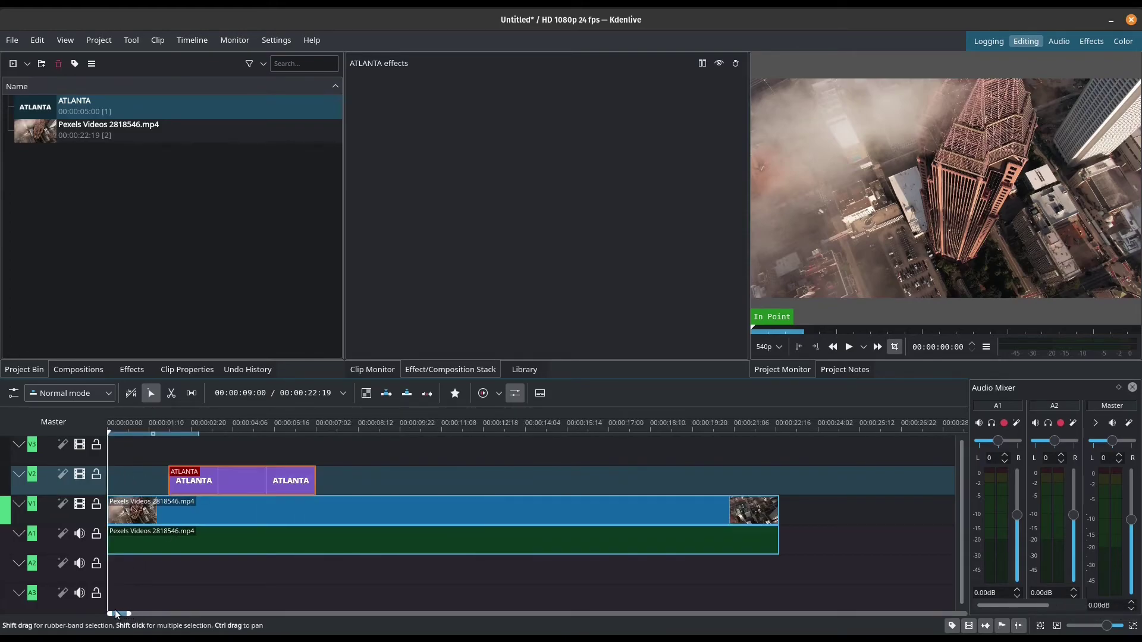
pyautogui.scroll(1, 119, 603)
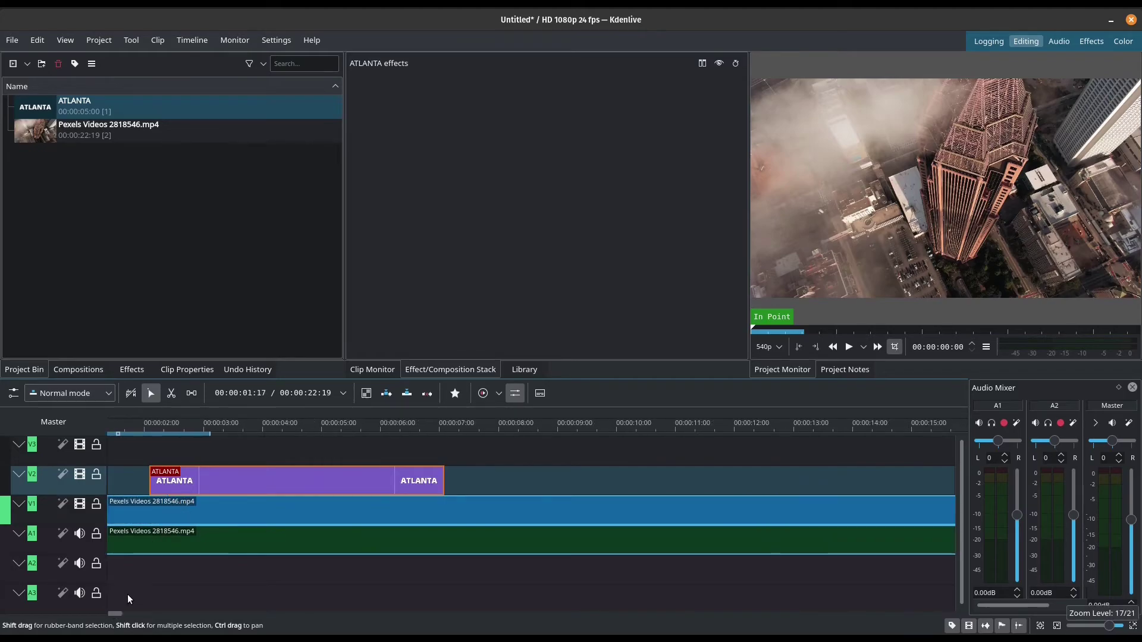
pyautogui.scroll(2, 115, 613)
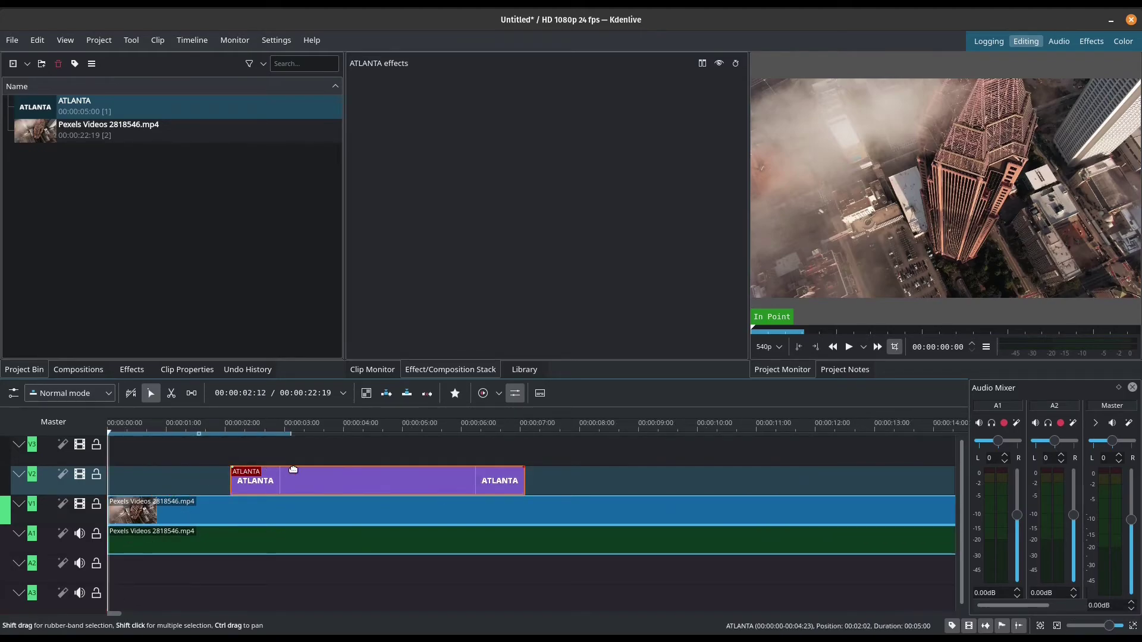
pyautogui.click(852, 349)
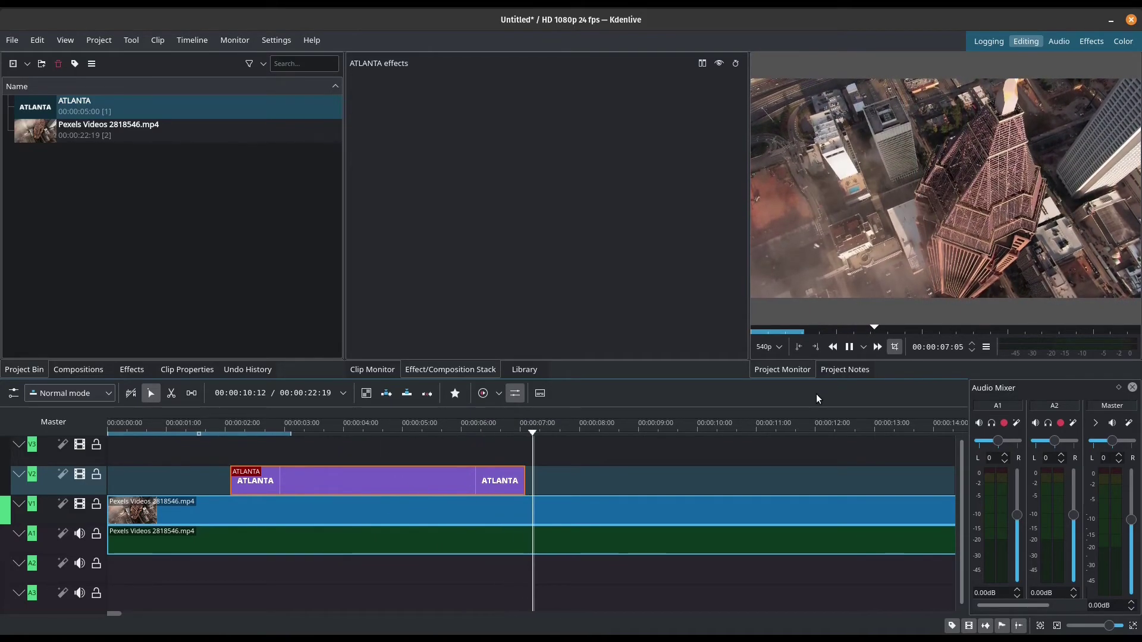
pyautogui.press('space')
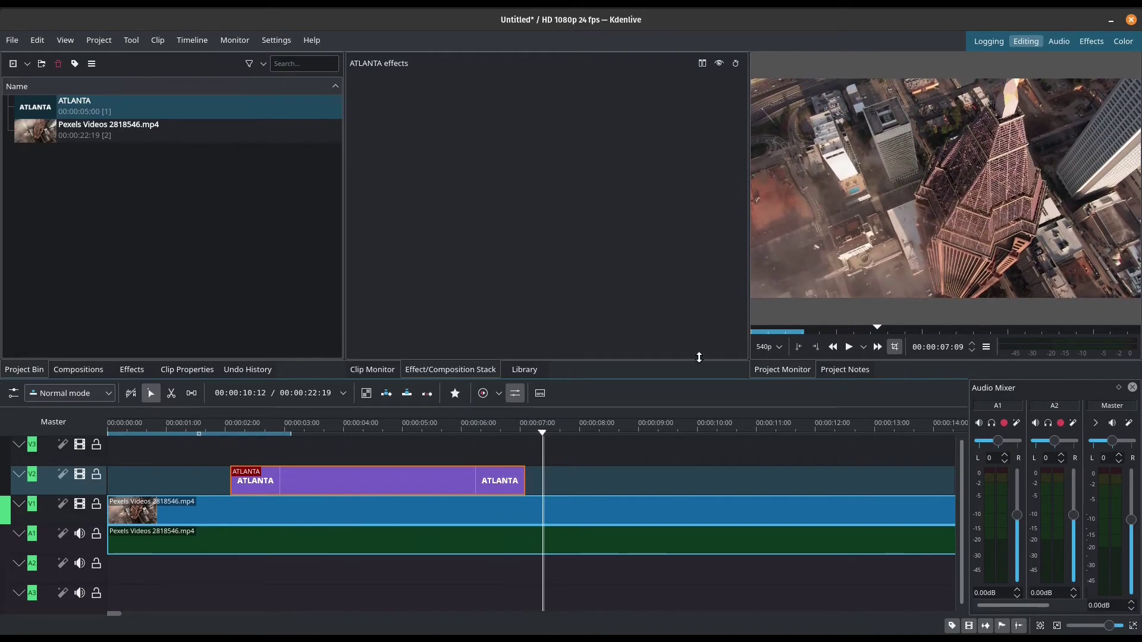
# - Add a wipe at the title's start and a reversed wipe at its end, trimming both to about half a second
pyautogui.click(235, 493)
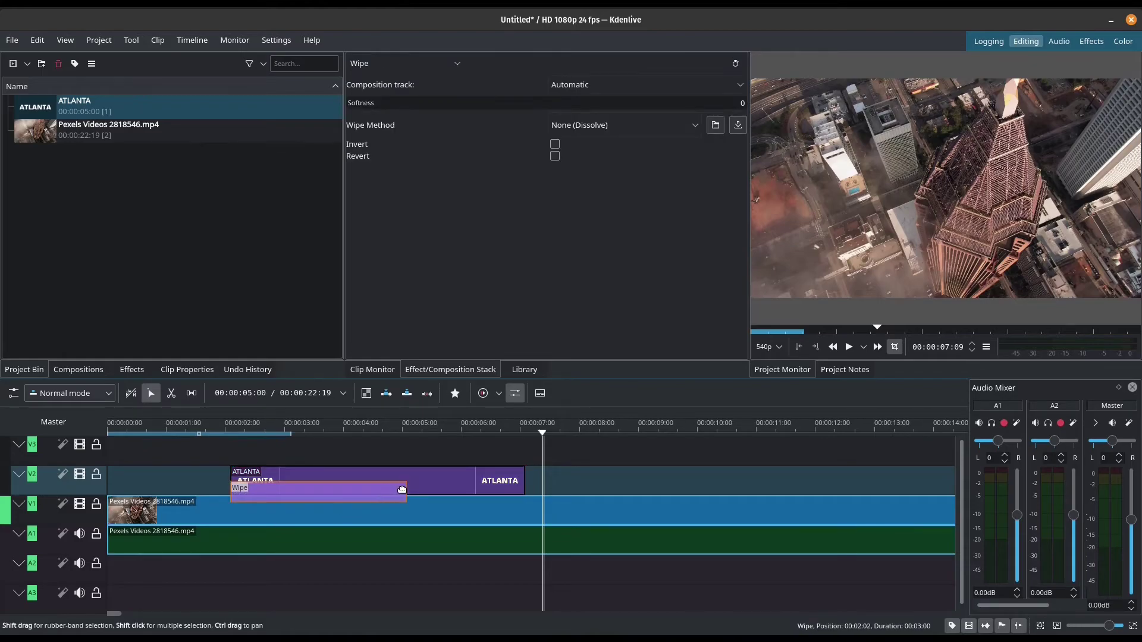
pyautogui.moveTo(406, 489); pyautogui.dragTo(262, 489)
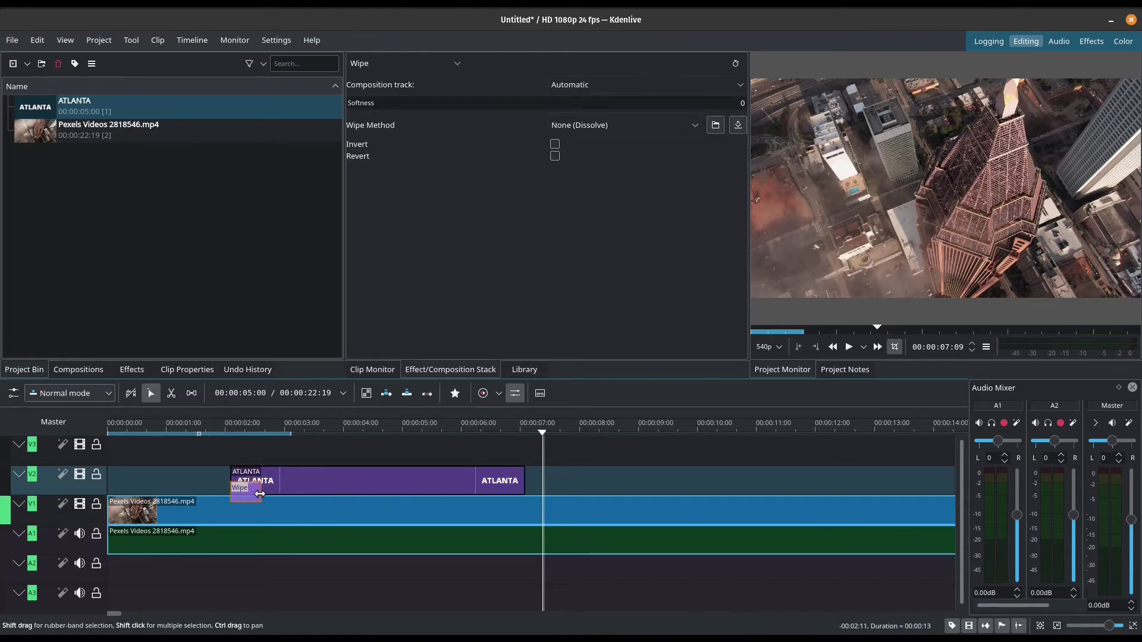
pyautogui.click(522, 495)
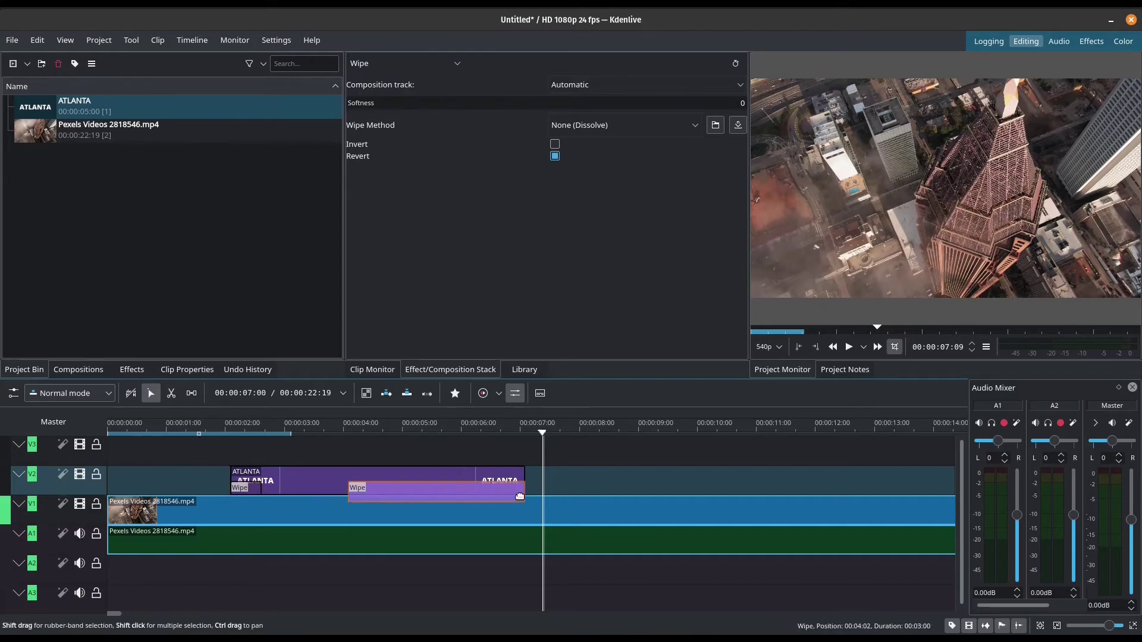
pyautogui.moveTo(350, 491); pyautogui.dragTo(496, 489)
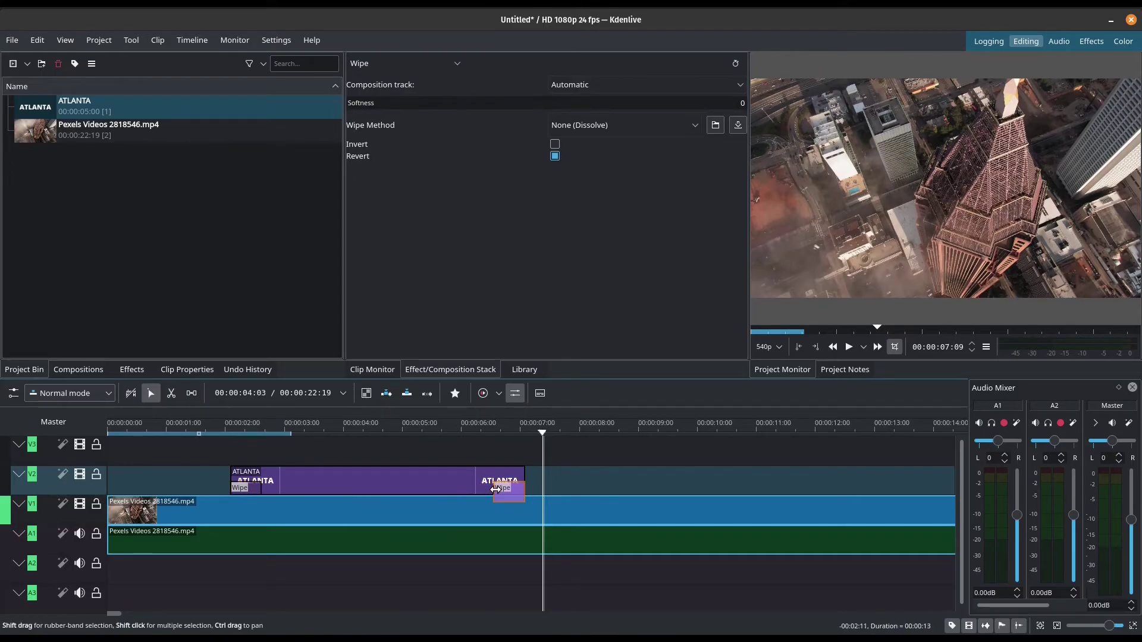
# - Preview the wipes from just before the title, then select the opening wipe
pyautogui.click(215, 455)
pyautogui.click(848, 347)
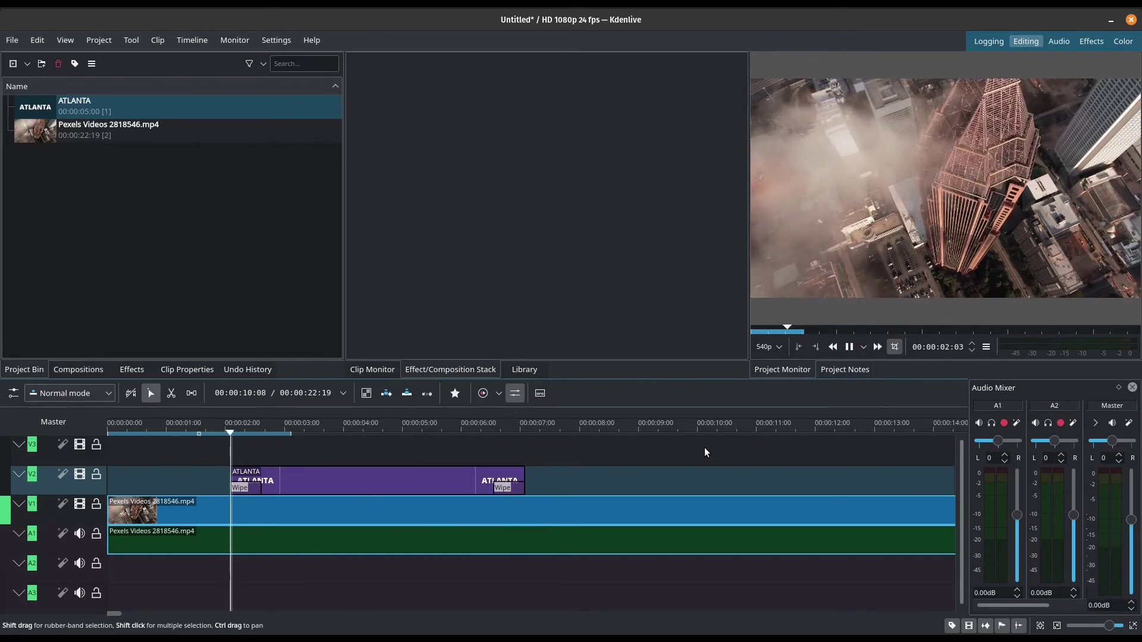
pyautogui.click(849, 347)
pyautogui.click(199, 447)
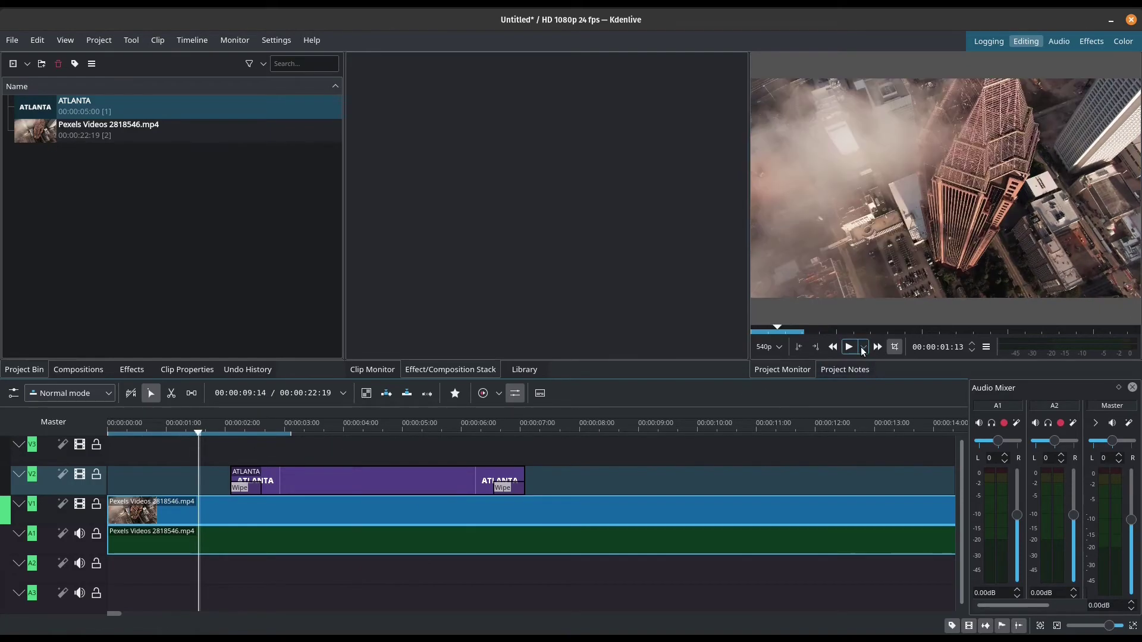
pyautogui.click(849, 348)
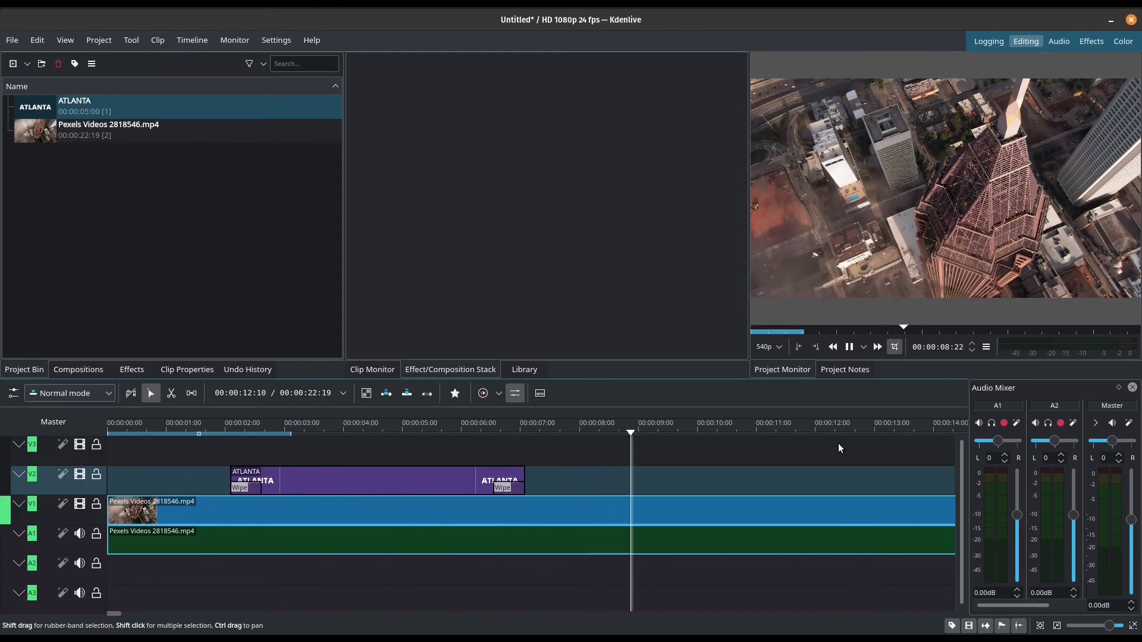
pyautogui.click(246, 492)
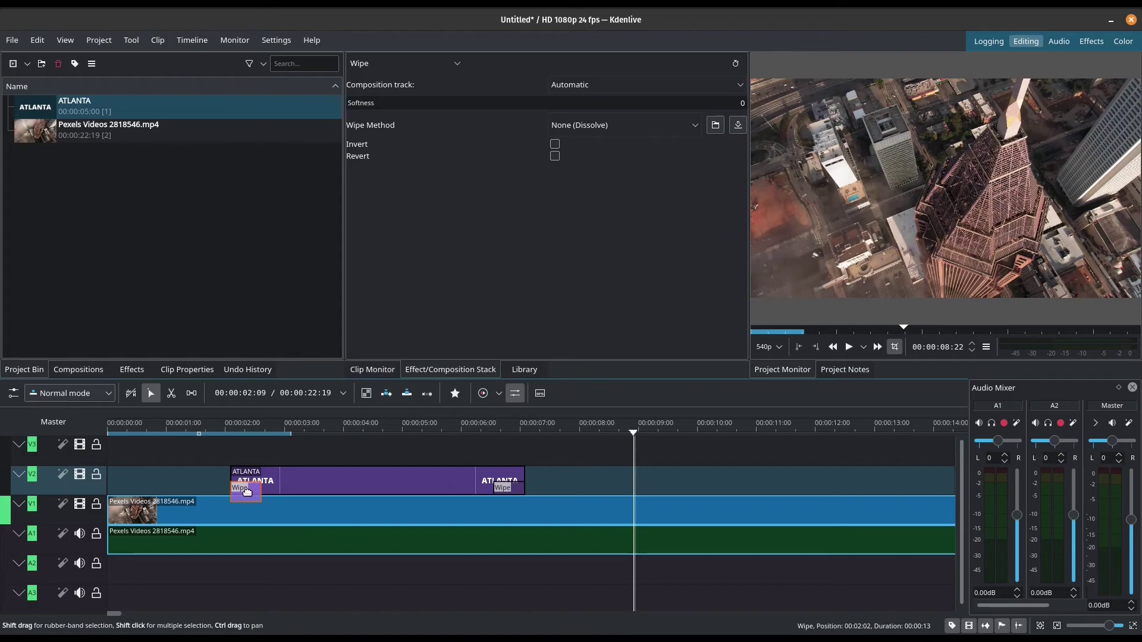
# - Set the opening wipe to spiral2.pgm and the closing wipe to checkerboard_small.pgm
pyautogui.click(662, 131)
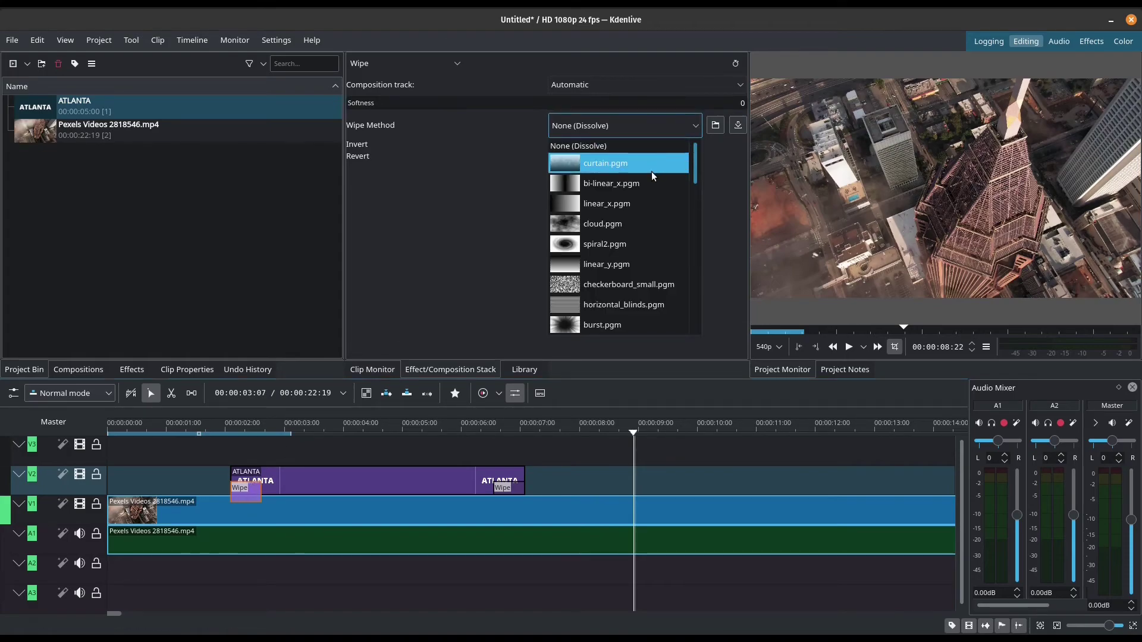
pyautogui.click(630, 249)
pyautogui.click(506, 489)
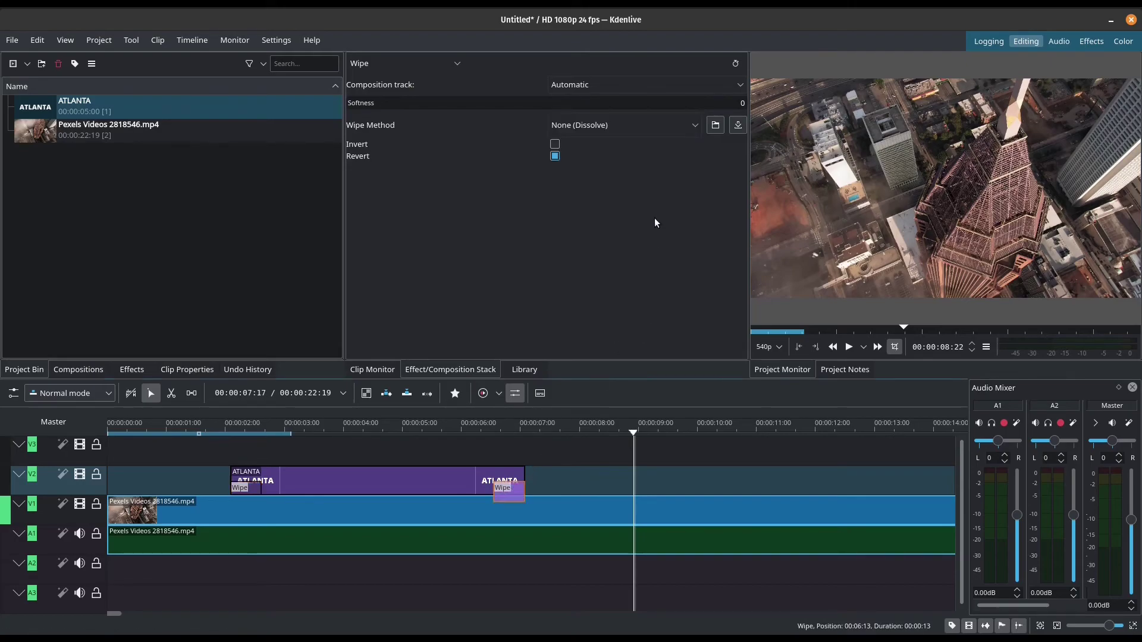
pyautogui.click(675, 127)
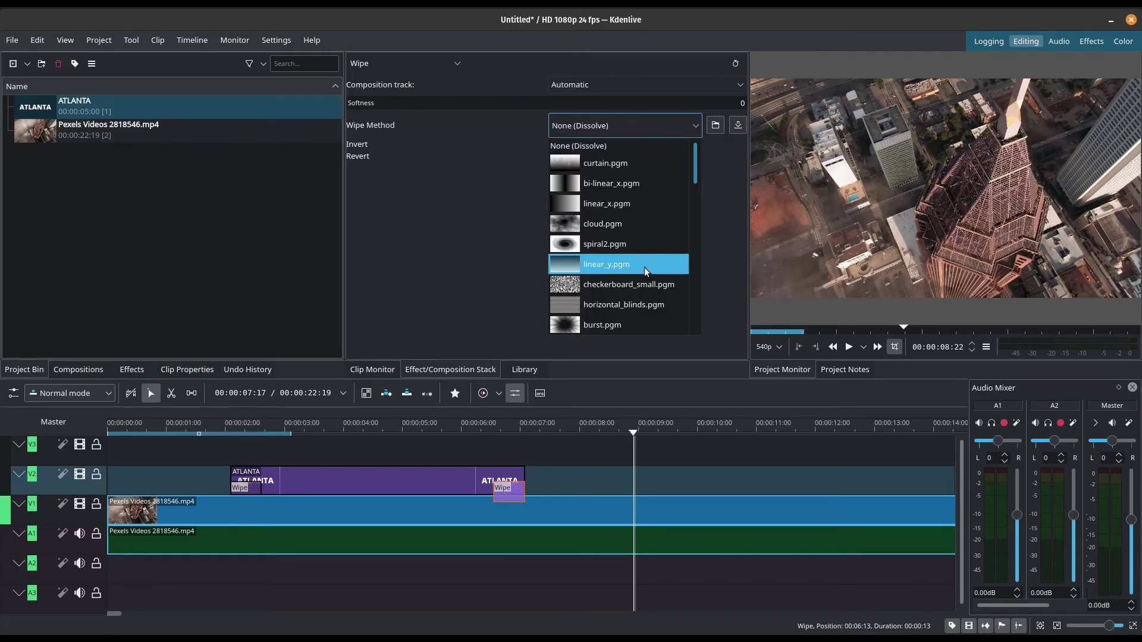
pyautogui.click(646, 284)
# - Play back the title wipes, rechecking the opening wipe's pattern between previews
pyautogui.click(219, 454)
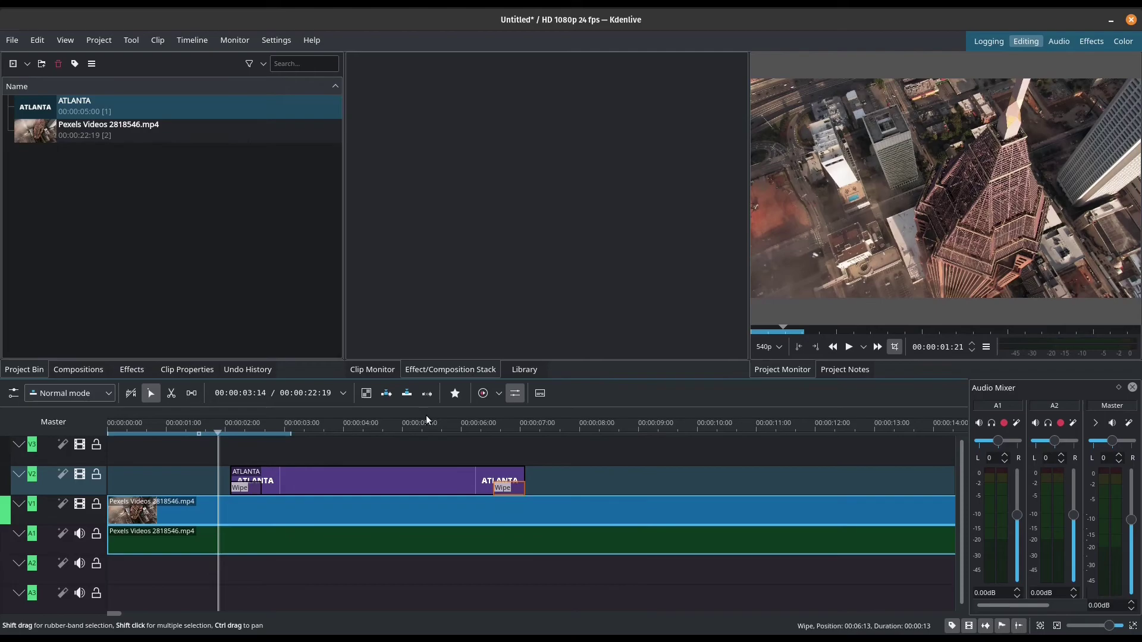
pyautogui.click(848, 347)
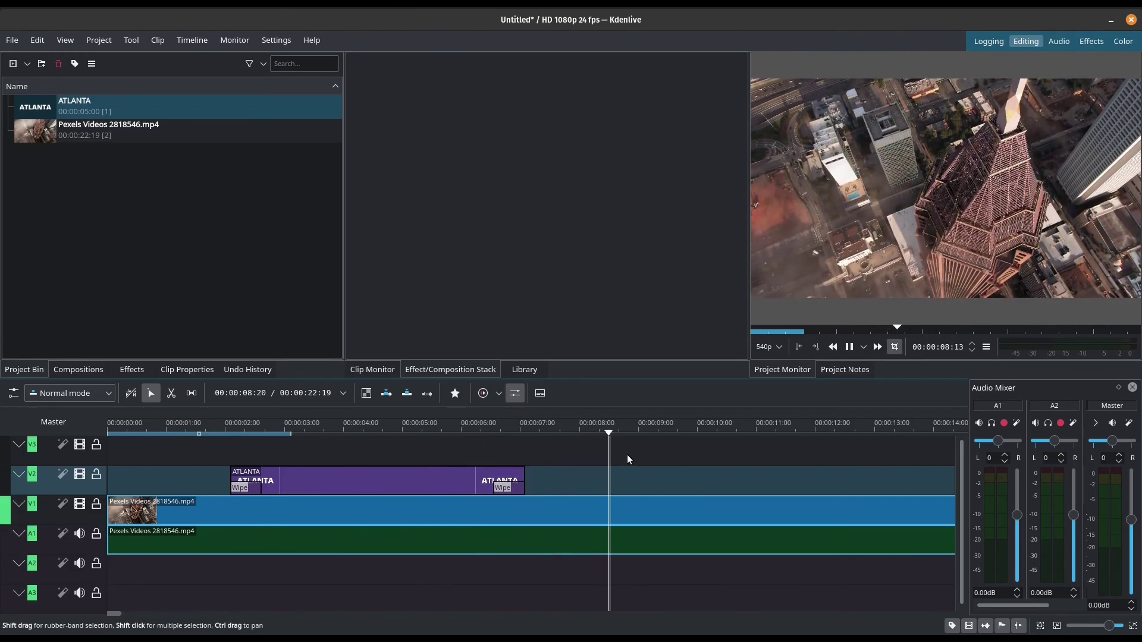
pyautogui.press('space')
pyautogui.click(248, 495)
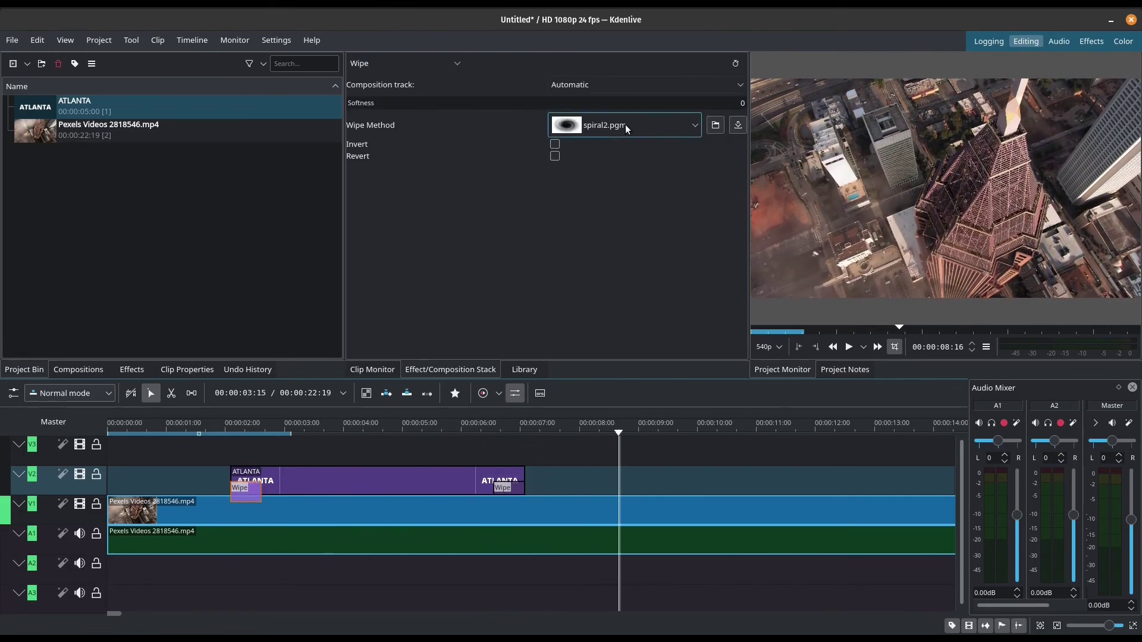
pyautogui.click(592, 126)
pyautogui.click(637, 284)
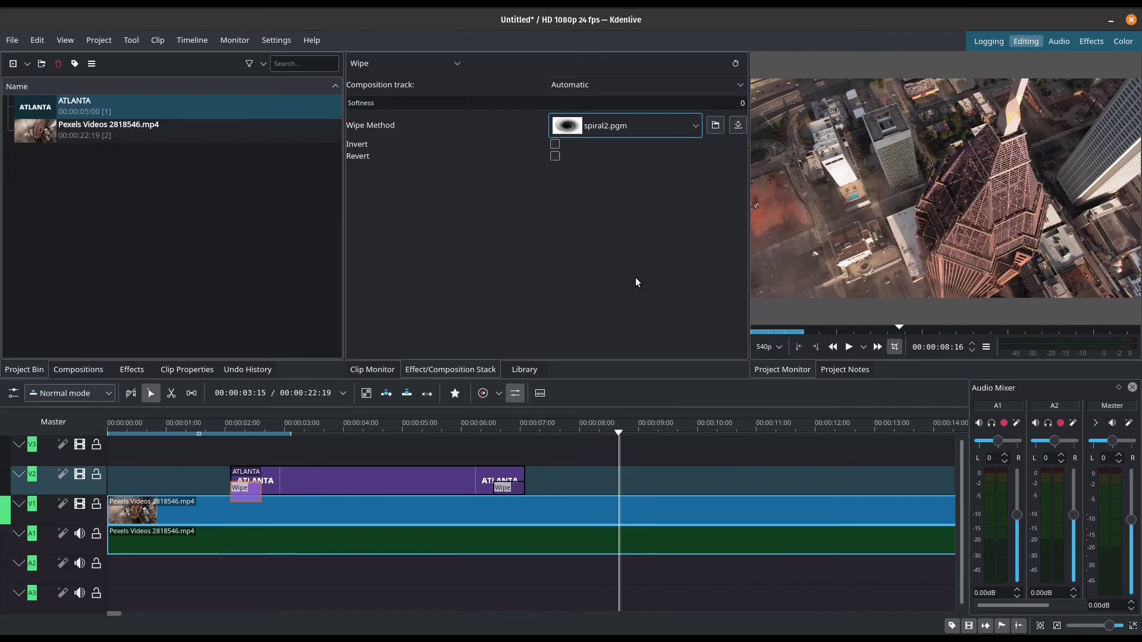
pyautogui.click(216, 461)
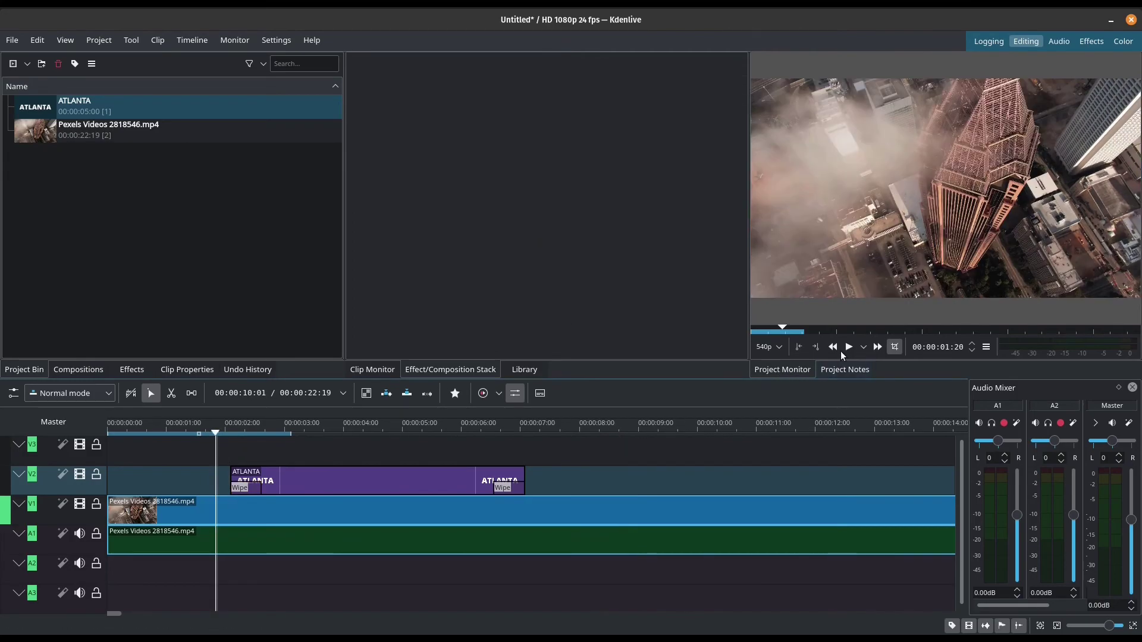
pyautogui.click(848, 347)
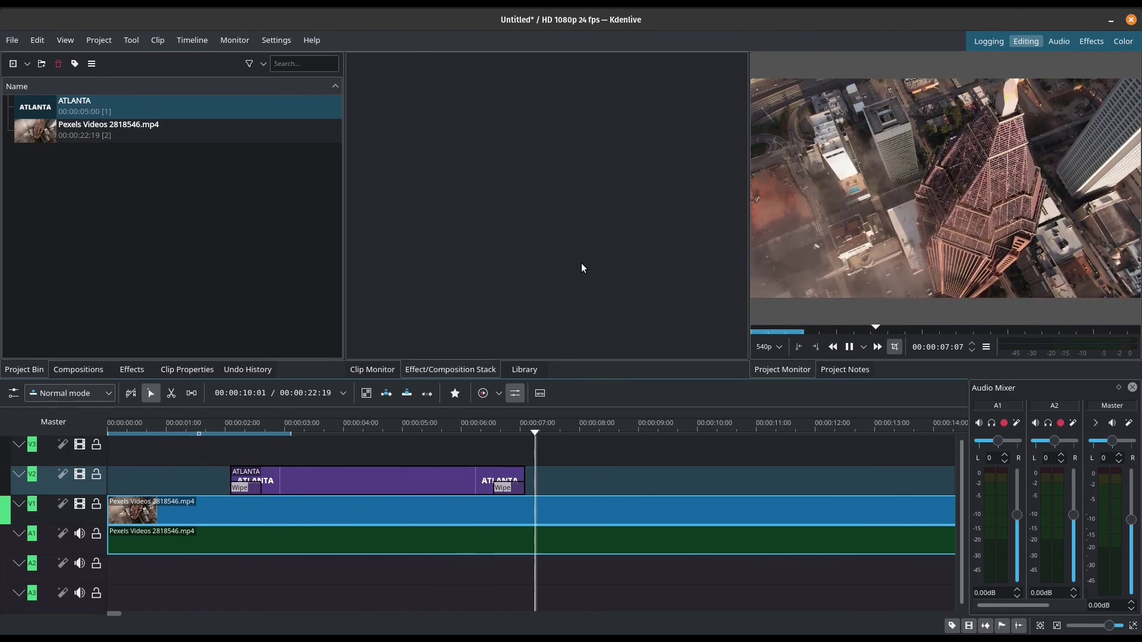
pyautogui.press('space')
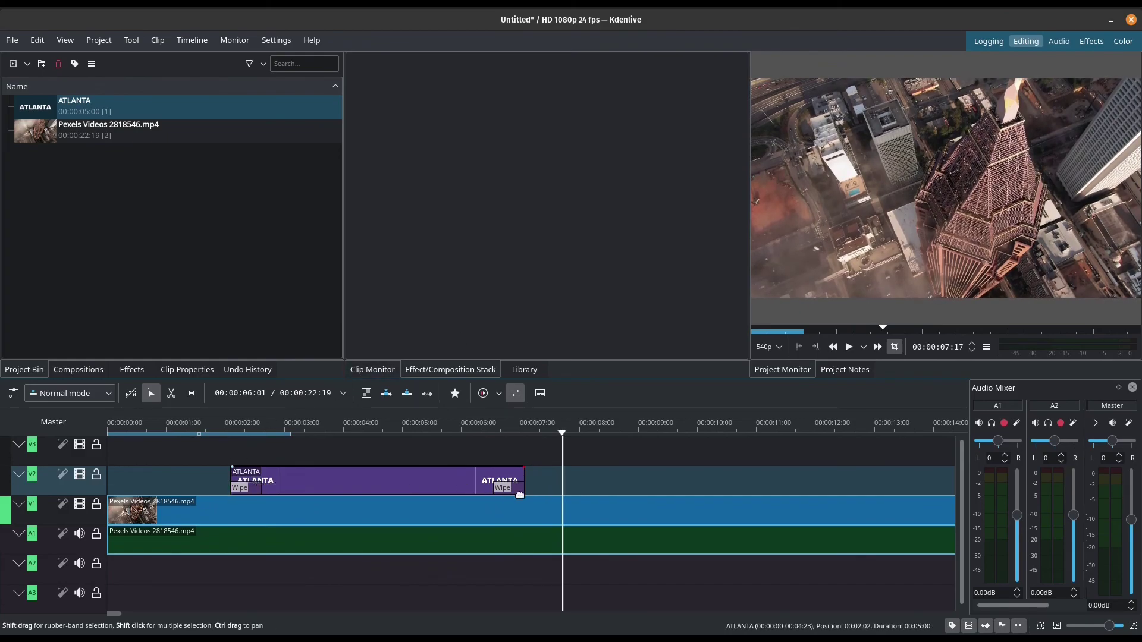